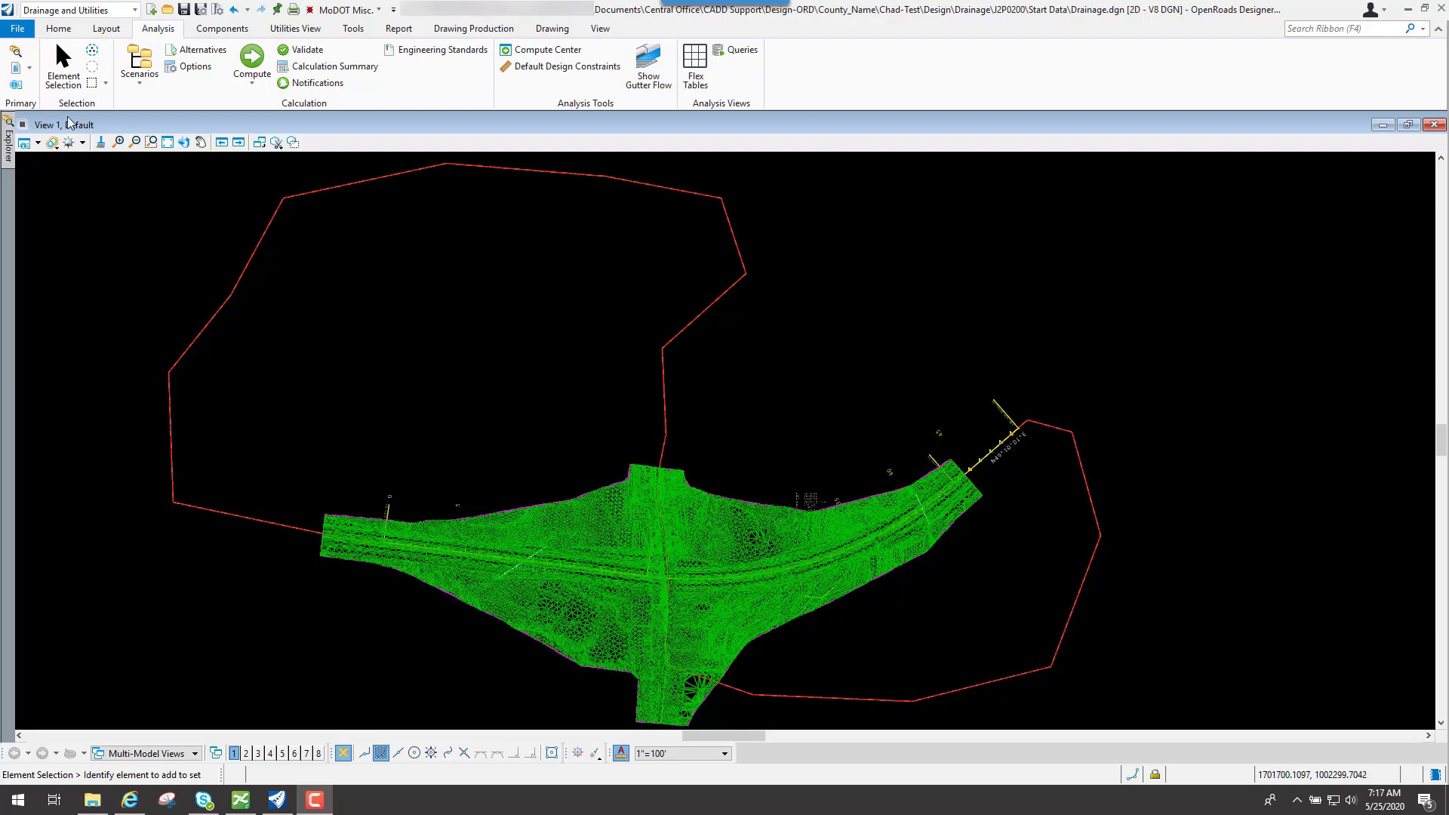
# In the Drainage and Utilities workflow, set the Compute Center's hydraulic analysis scenario to CD Base Analysis - 50 Year Storm.
pyautogui.click(135, 10)
pyautogui.click(178, 39)
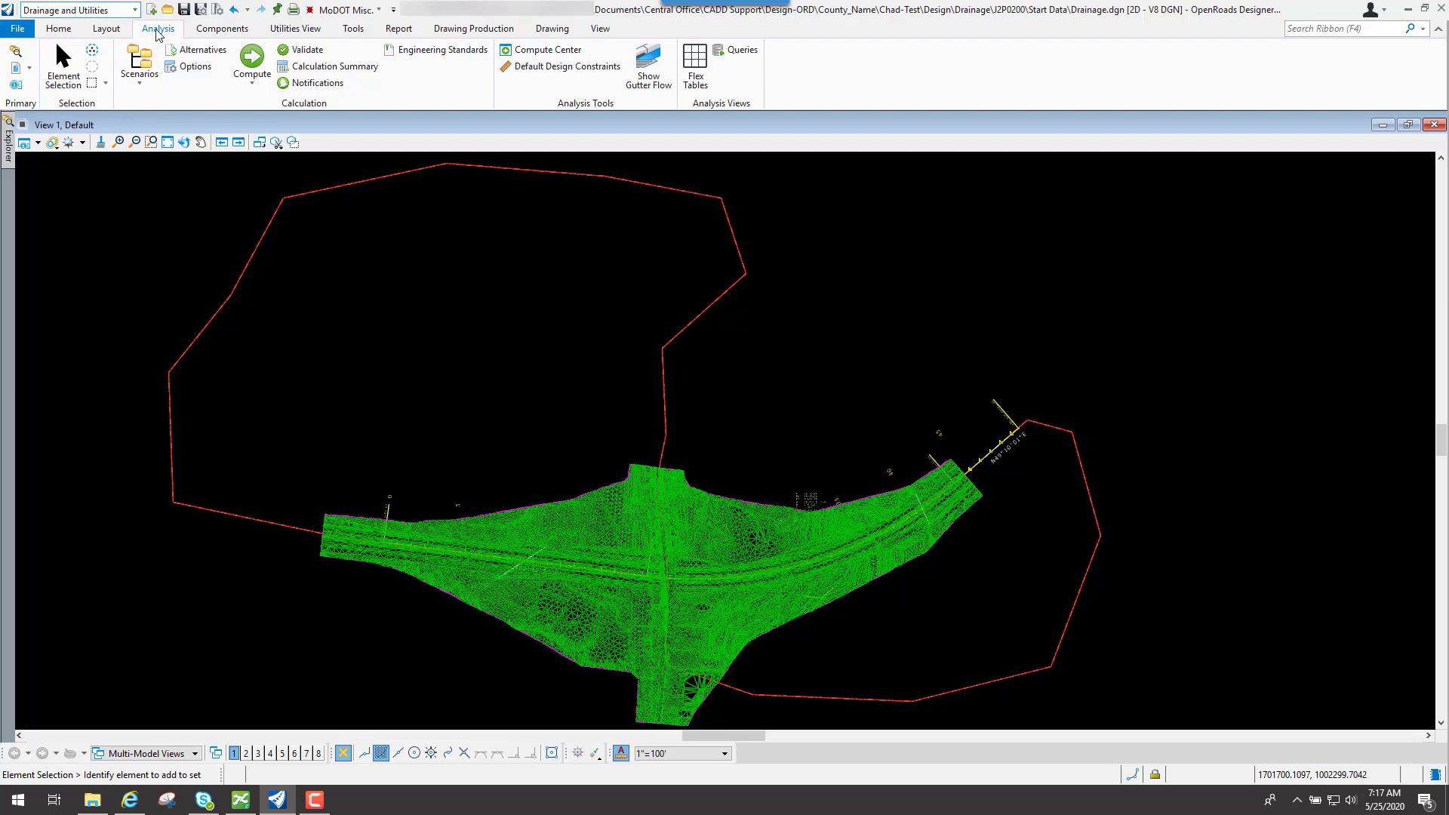
pyautogui.click(556, 51)
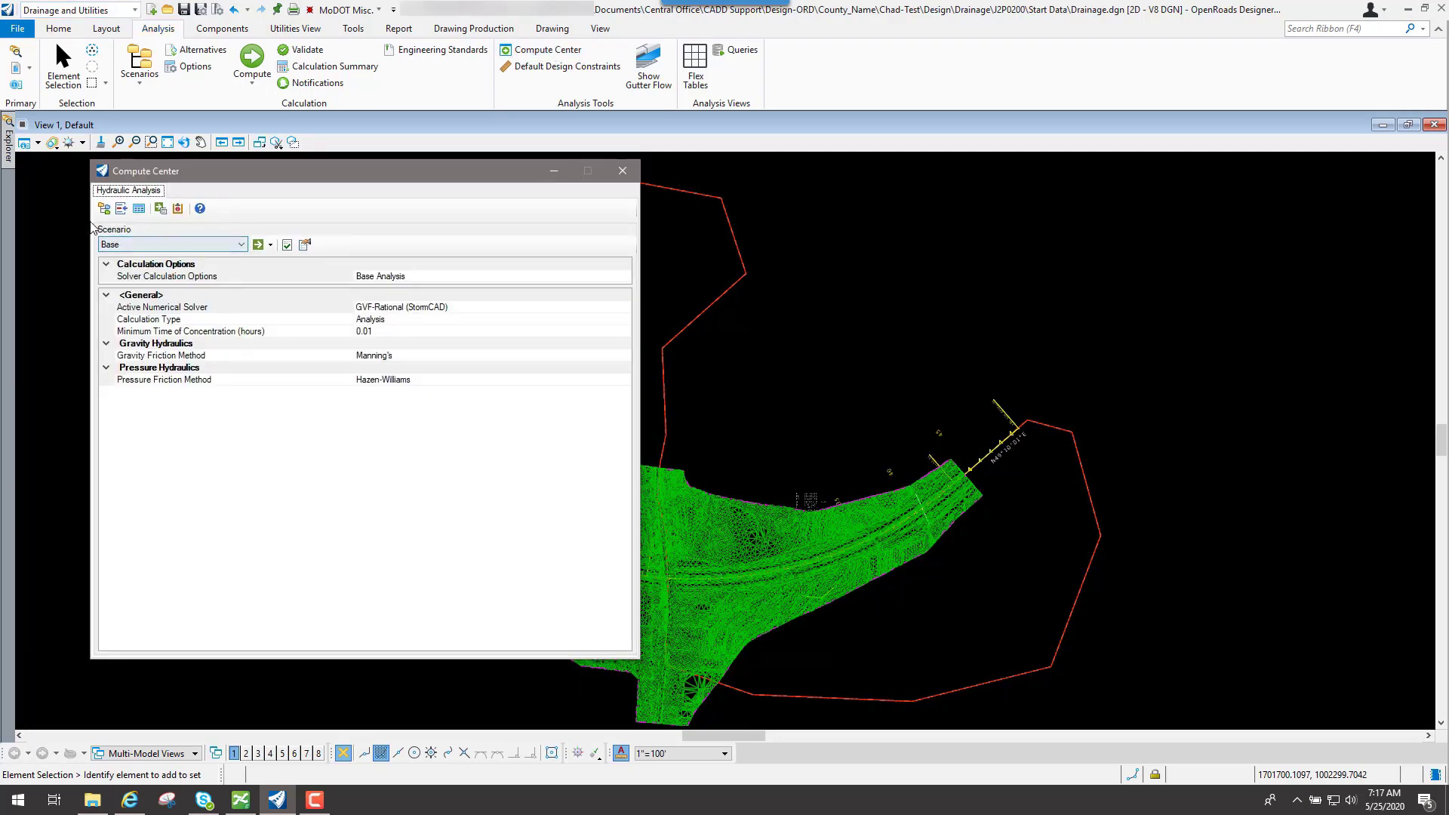
pyautogui.click(242, 246)
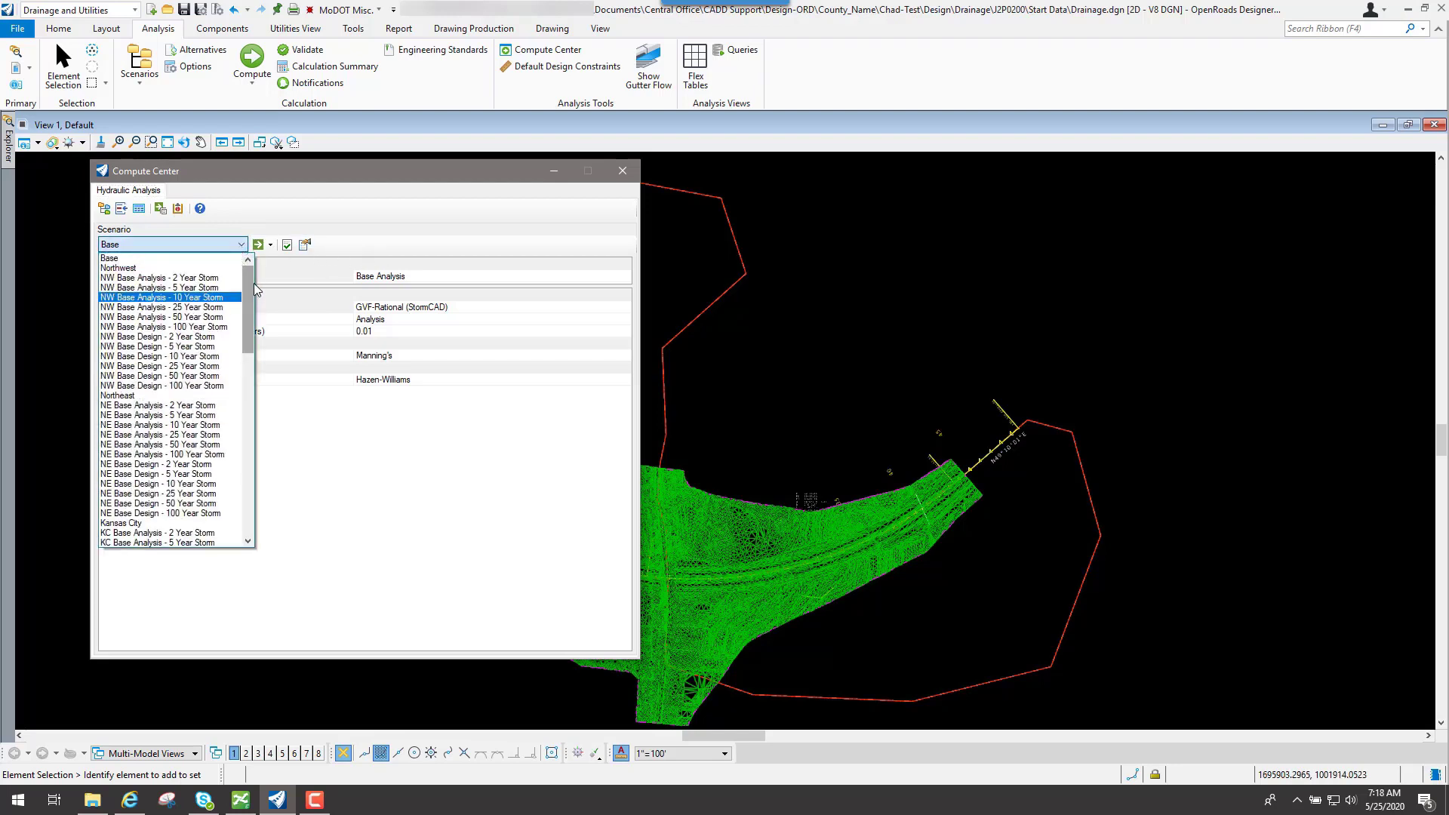
pyautogui.scroll(-9, 255, 290)
pyautogui.moveTo(257, 367); pyautogui.dragTo(260, 393)
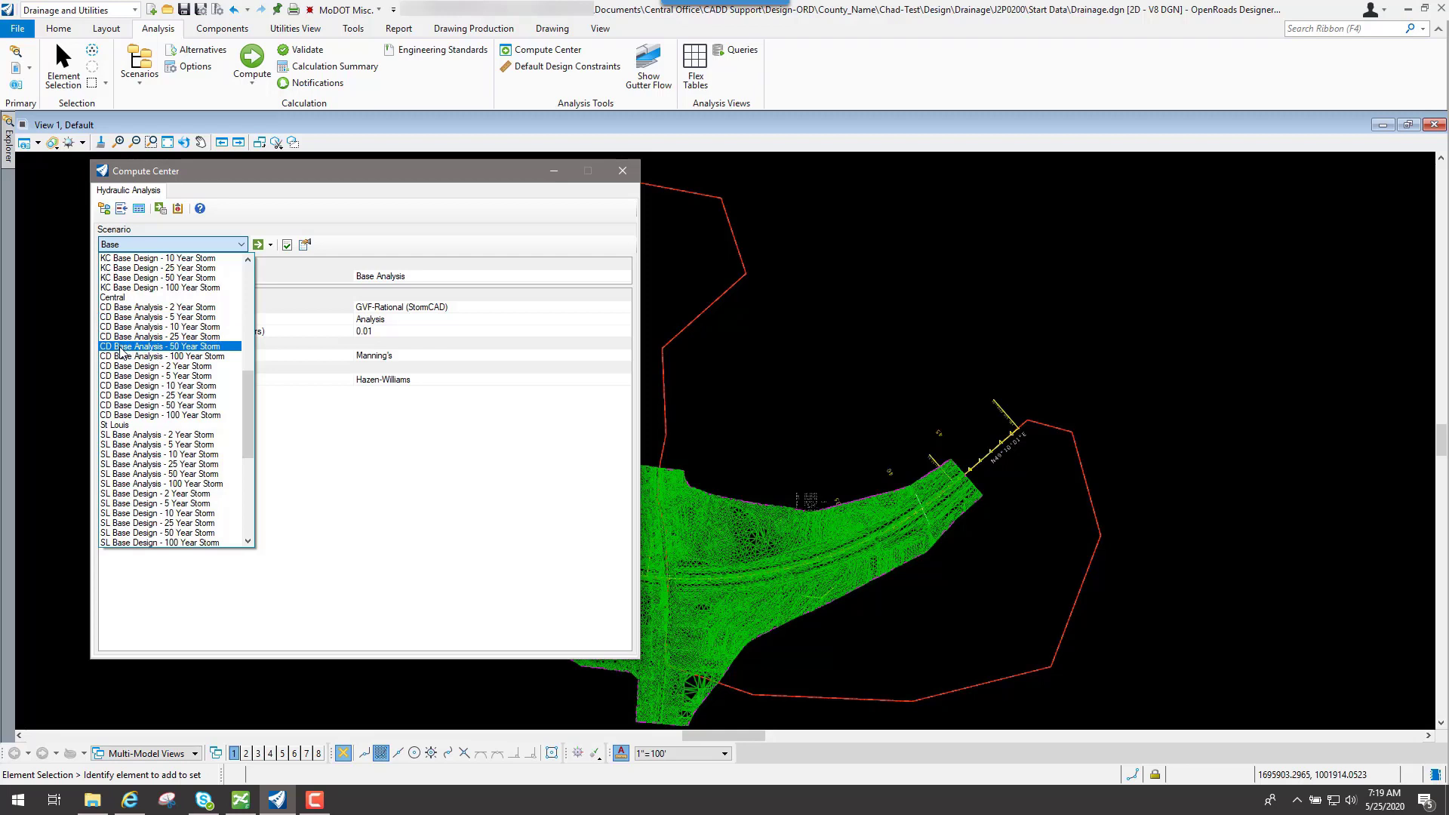
pyautogui.click(193, 346)
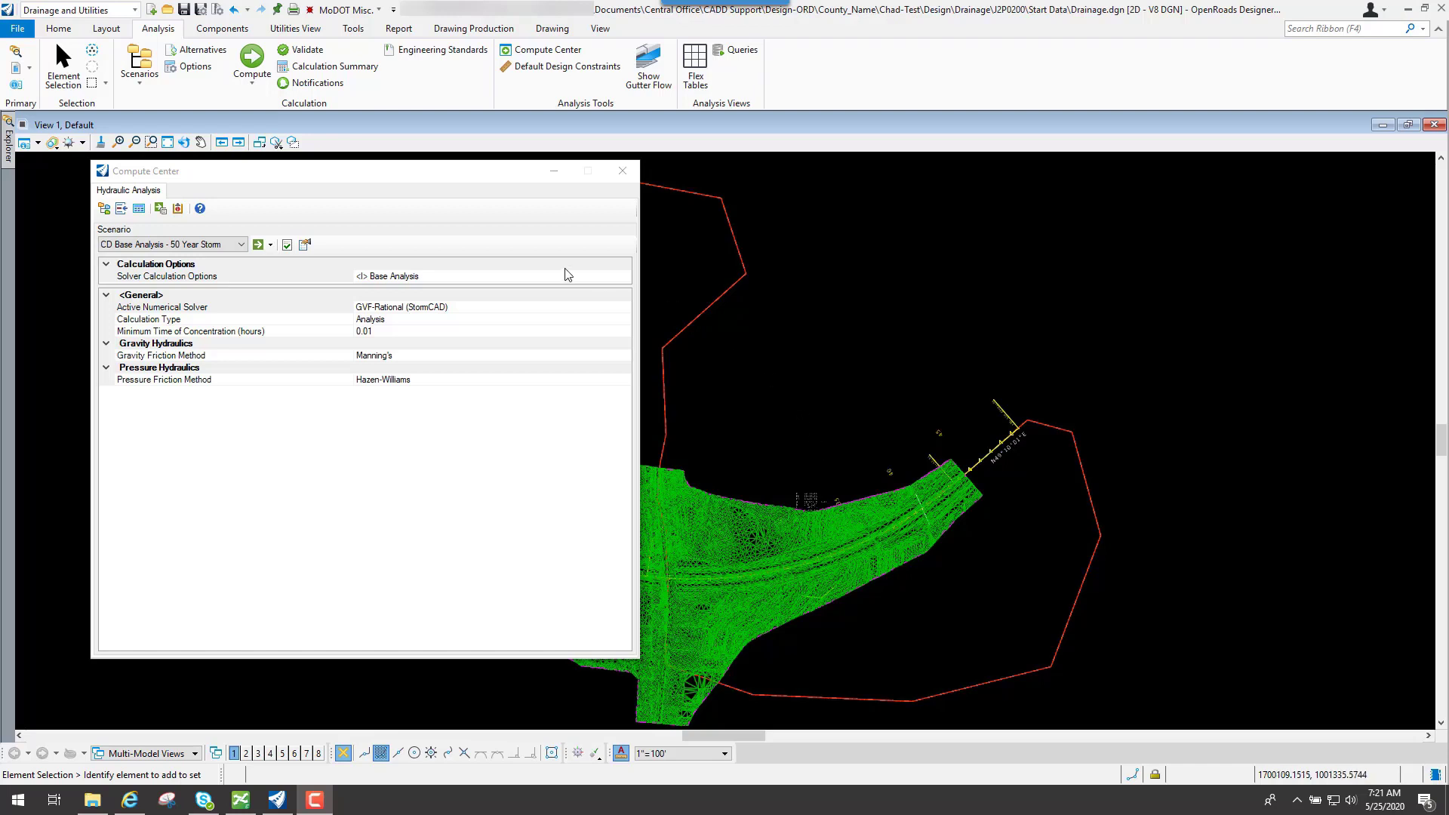
# Compute the selected 50-year storm scenario and move the resulting calculation summary clear of the Compute Center.
pyautogui.click(219, 171)
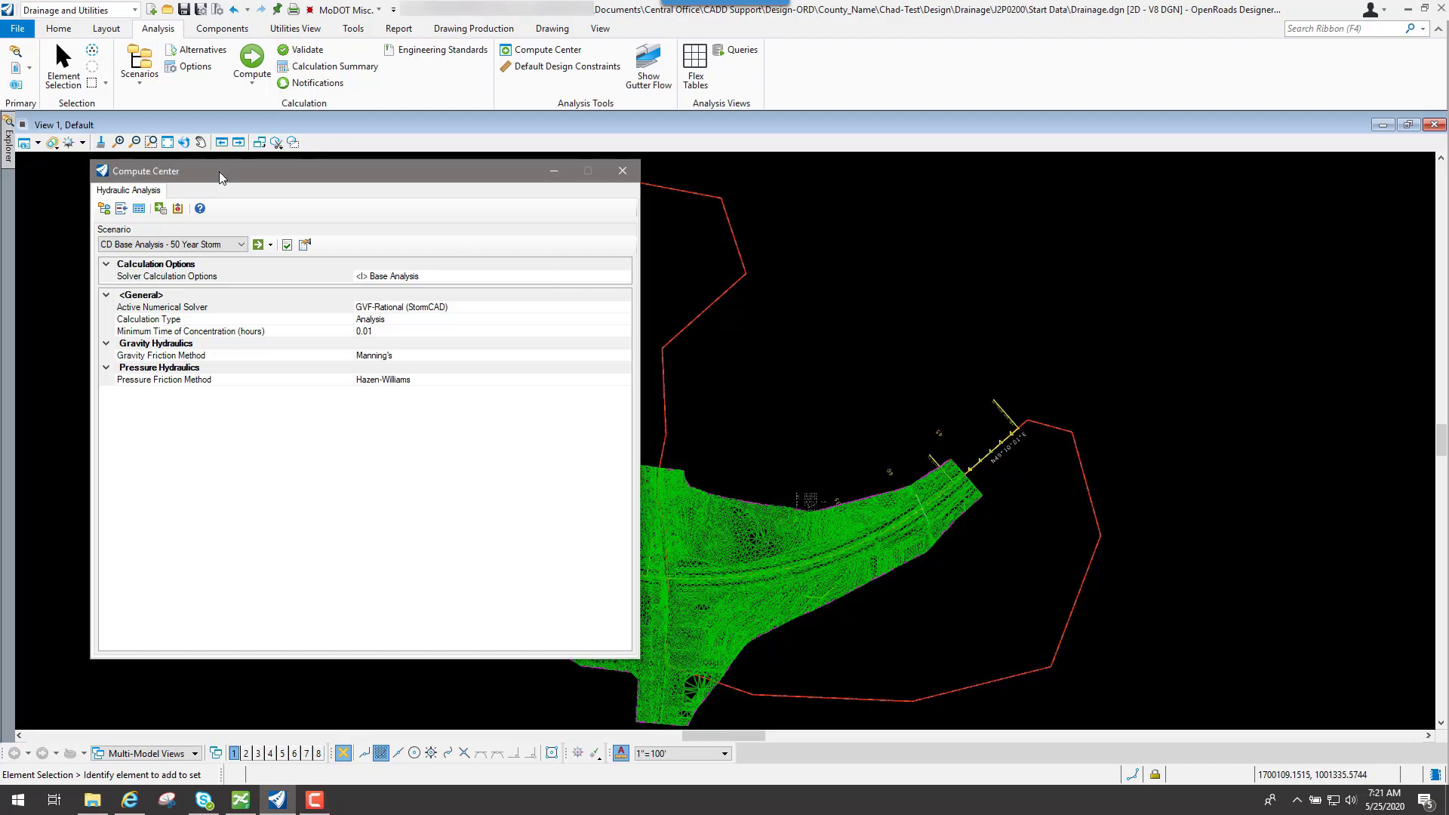
pyautogui.click(258, 246)
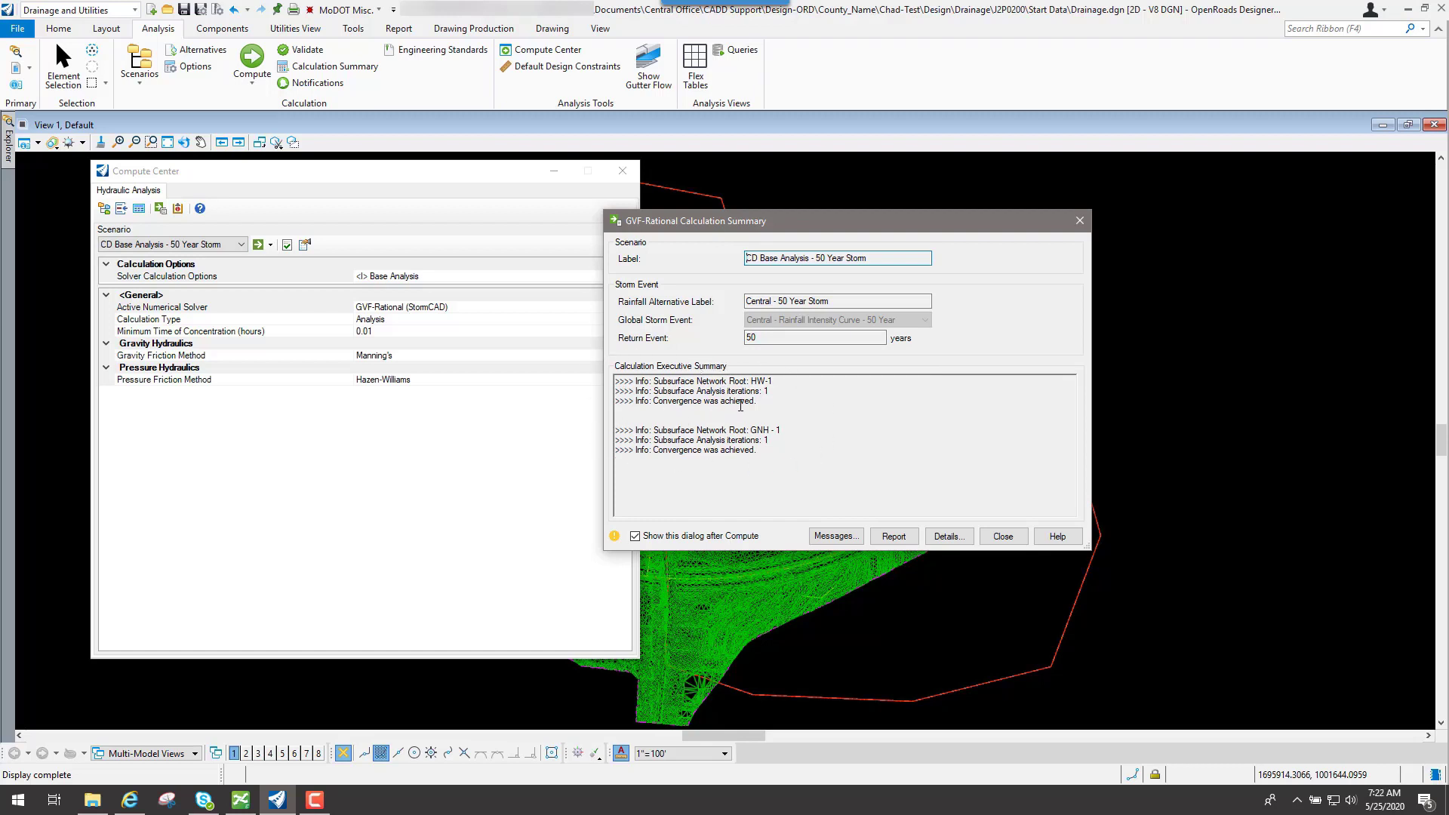
pyautogui.moveTo(809, 223); pyautogui.dragTo(1032, 169)
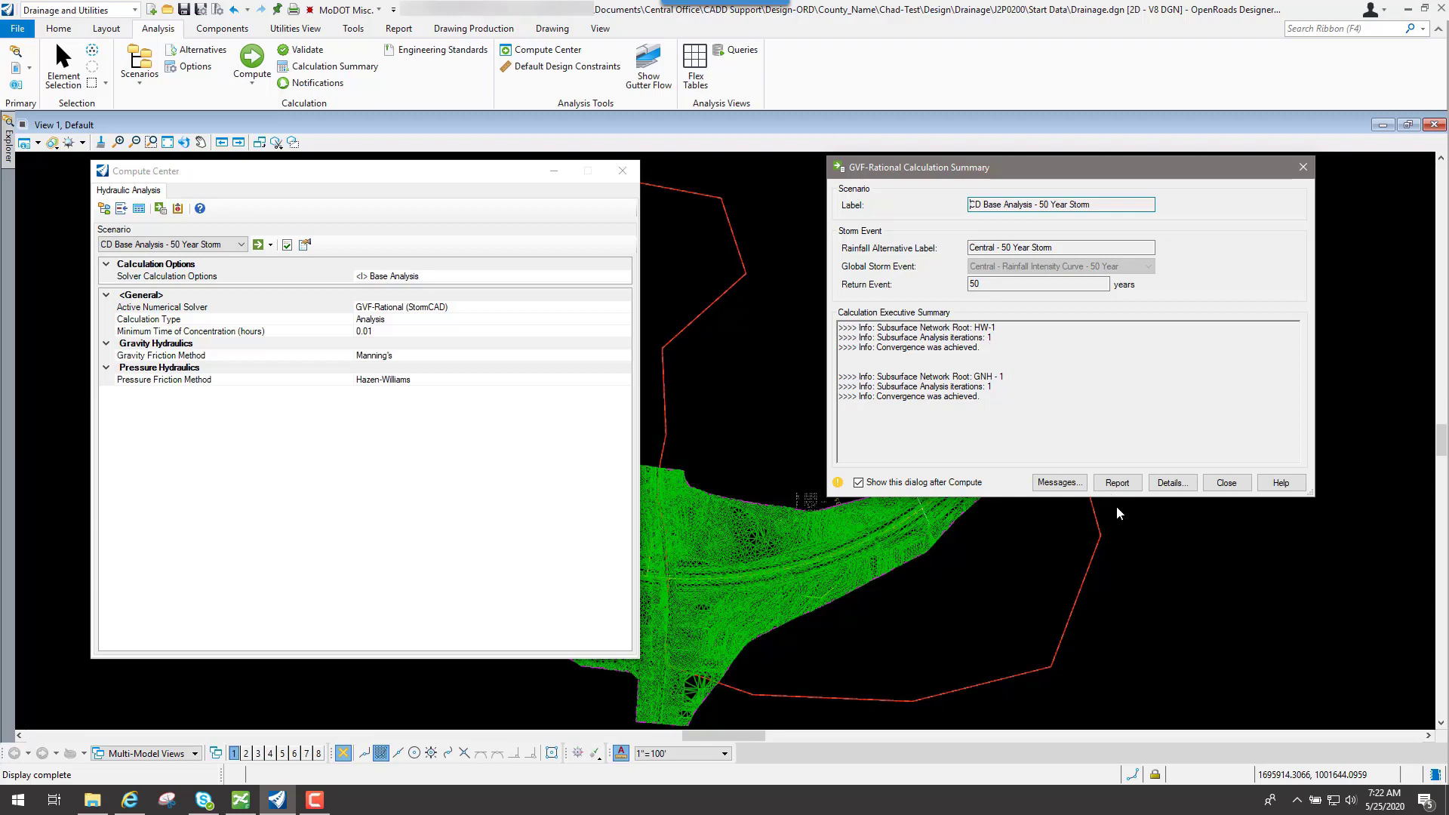
# Examine the catchment, link, node, inlet and pond results in the detailed calculation summary, and close both summary windows.
pyautogui.click(1172, 486)
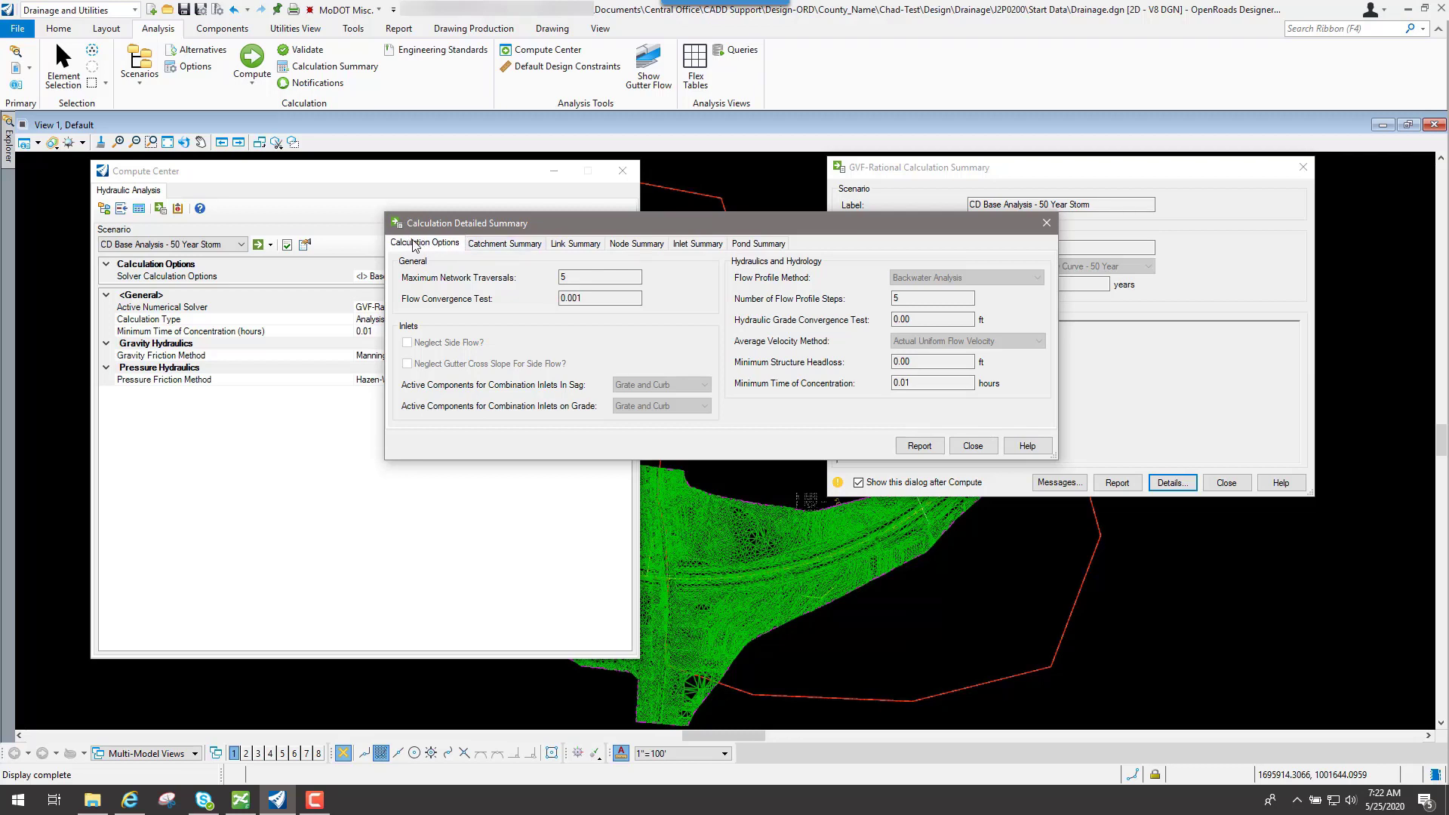
pyautogui.click(510, 249)
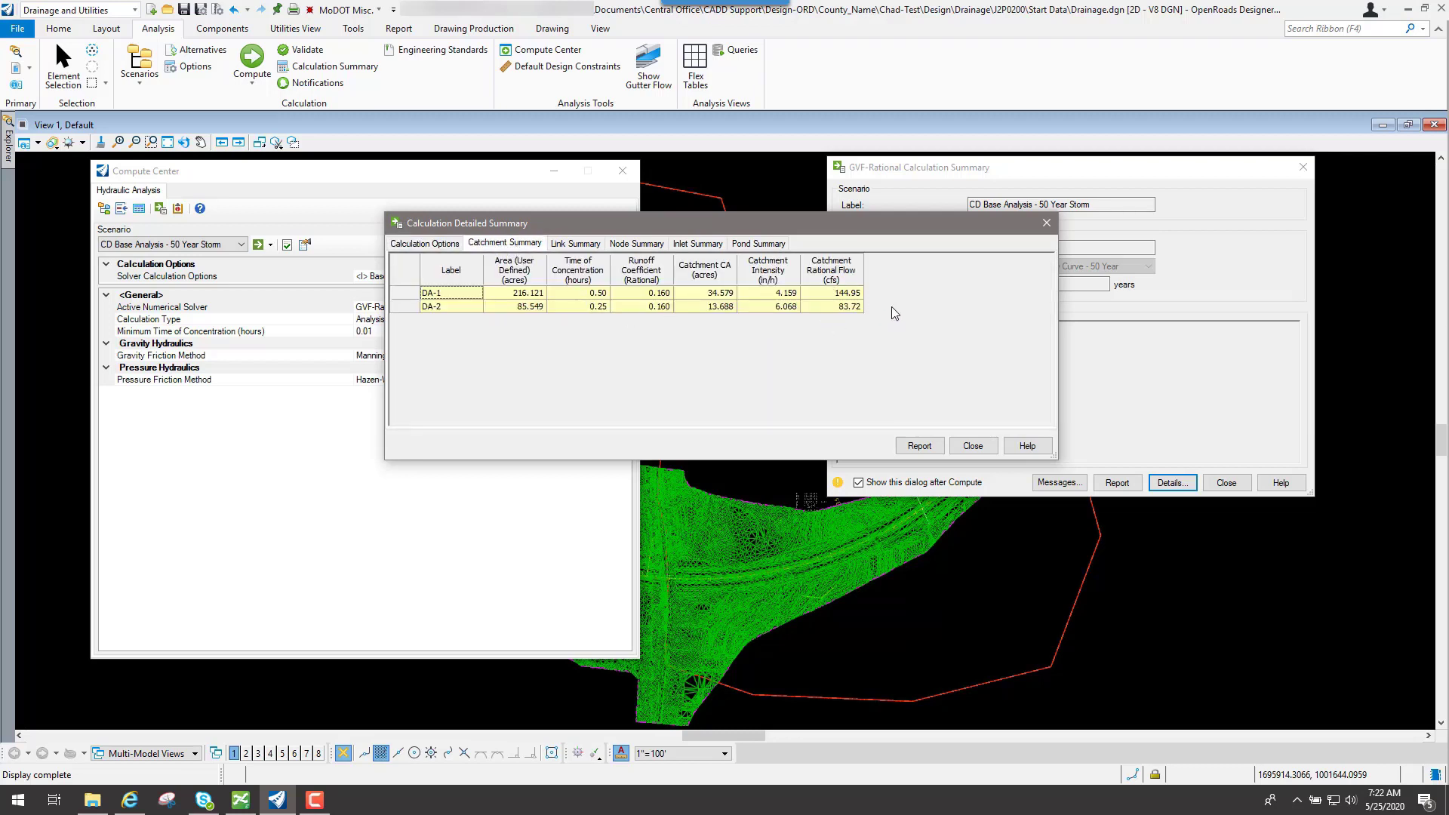
pyautogui.click(579, 244)
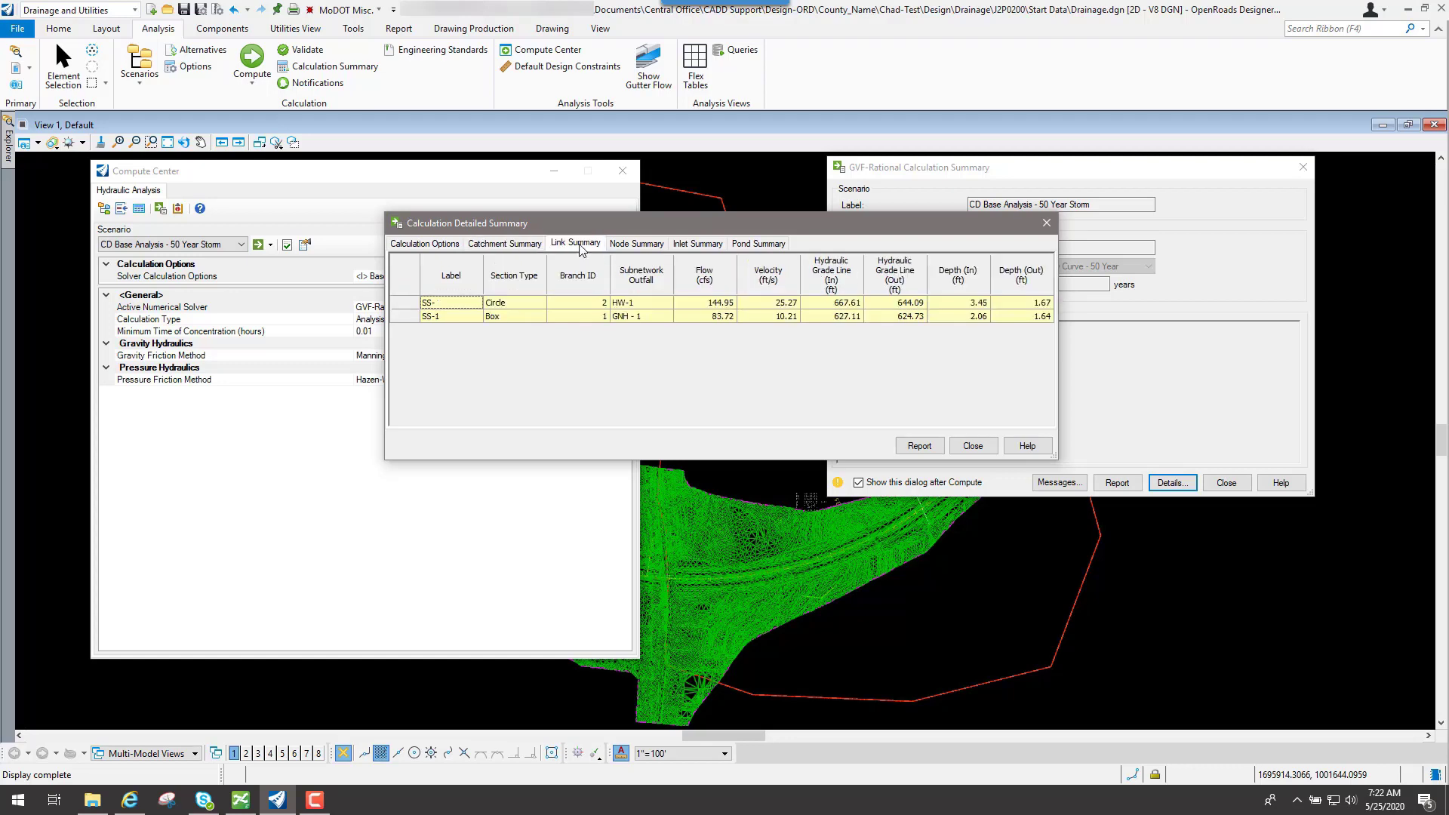
pyautogui.click(652, 246)
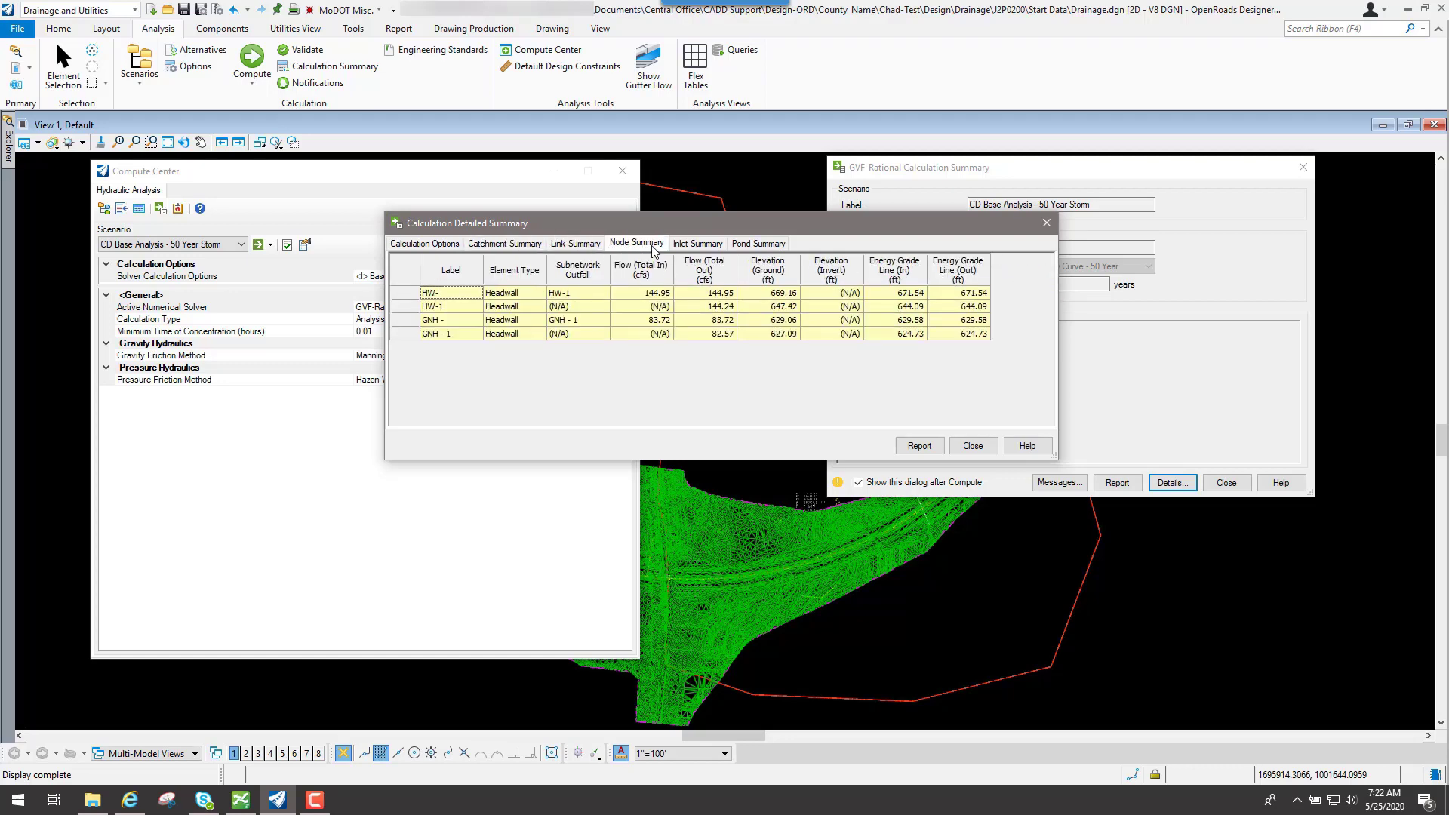
pyautogui.click(705, 248)
pyautogui.click(773, 247)
pyautogui.click(699, 245)
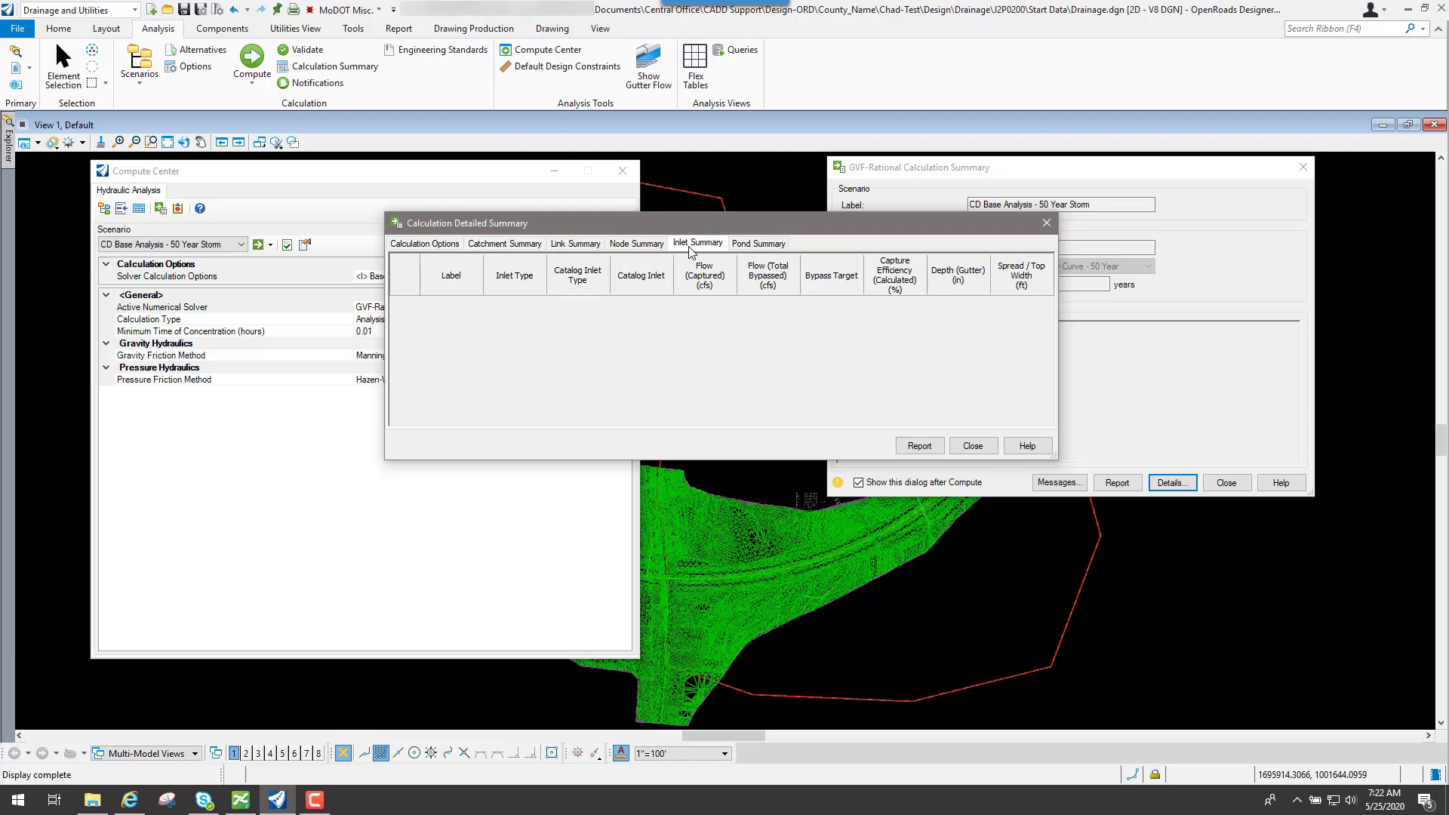
pyautogui.click(652, 245)
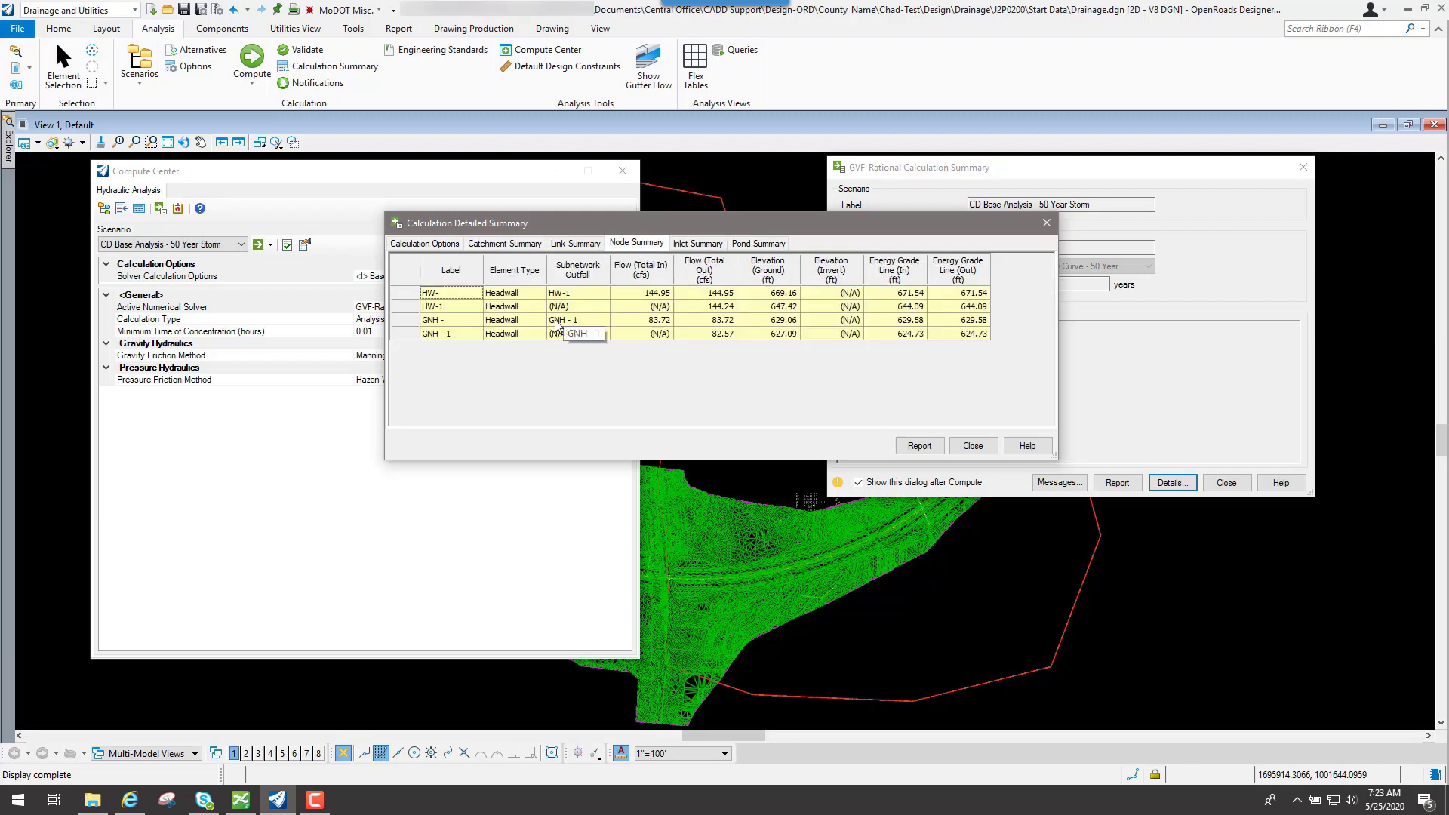
pyautogui.click(974, 446)
pyautogui.click(1303, 168)
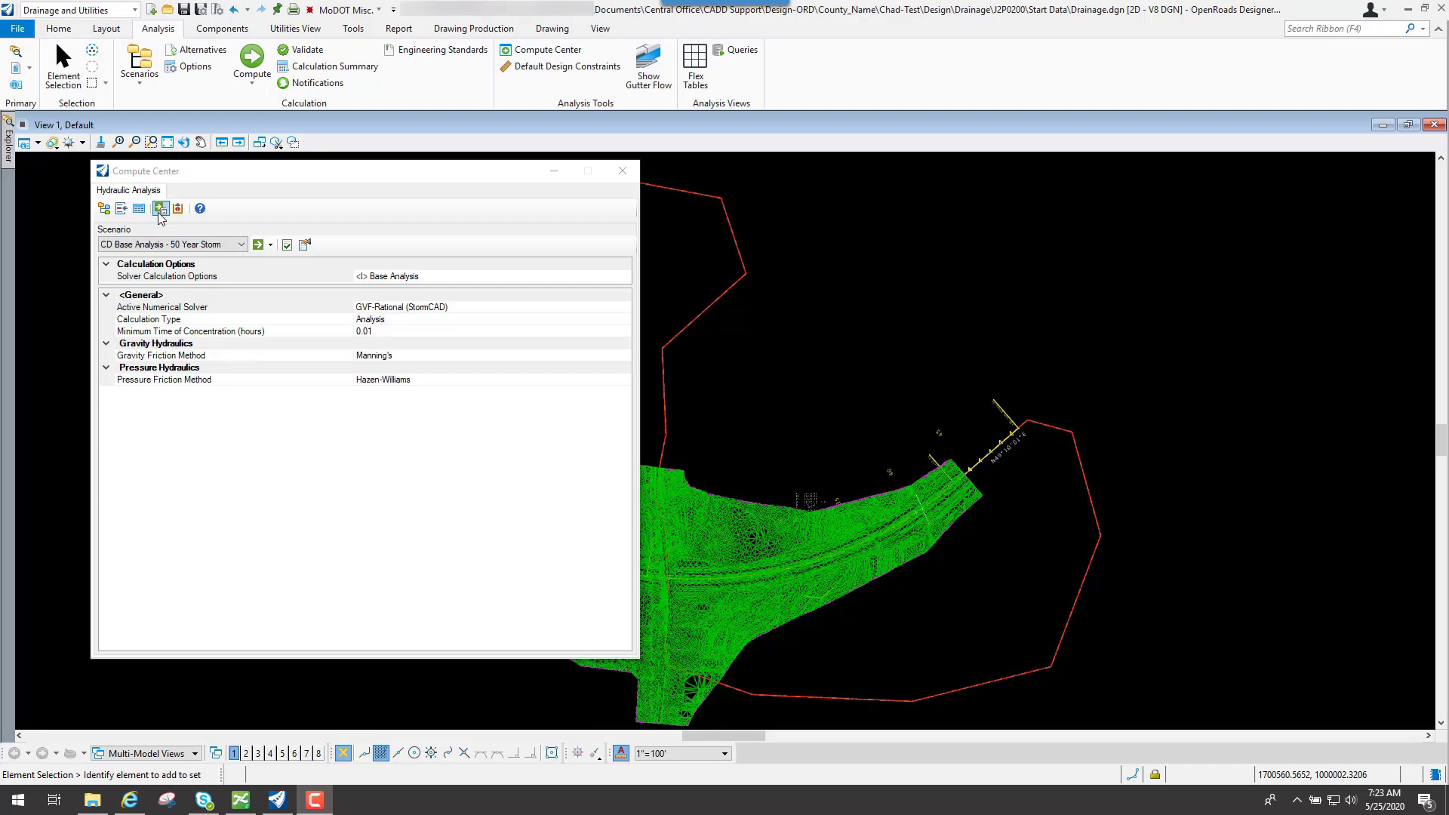
# Bring up the calculation summary again from the Compute Center, and close it together with the Compute Center.
pyautogui.click(224, 179)
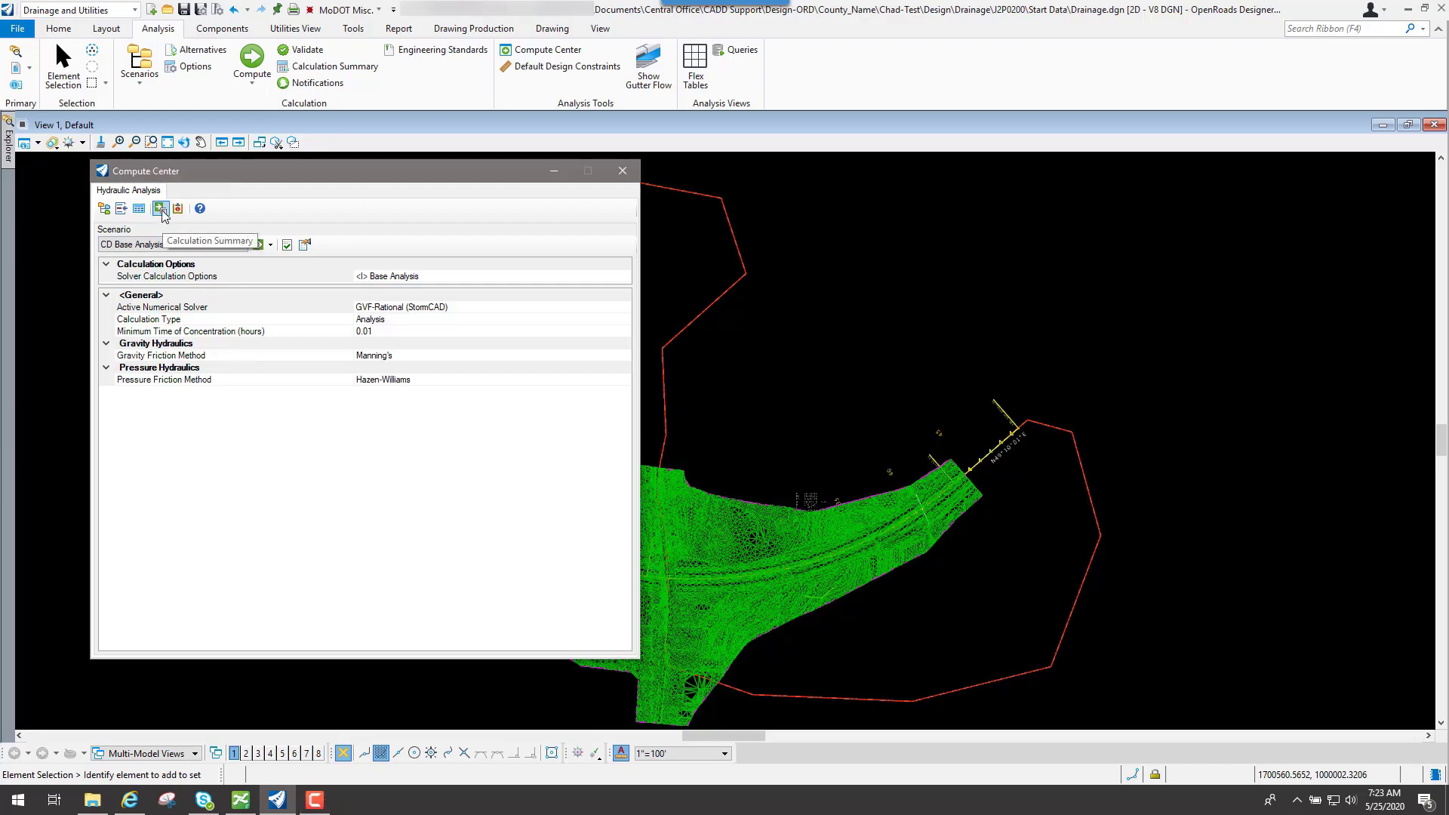
pyautogui.click(161, 211)
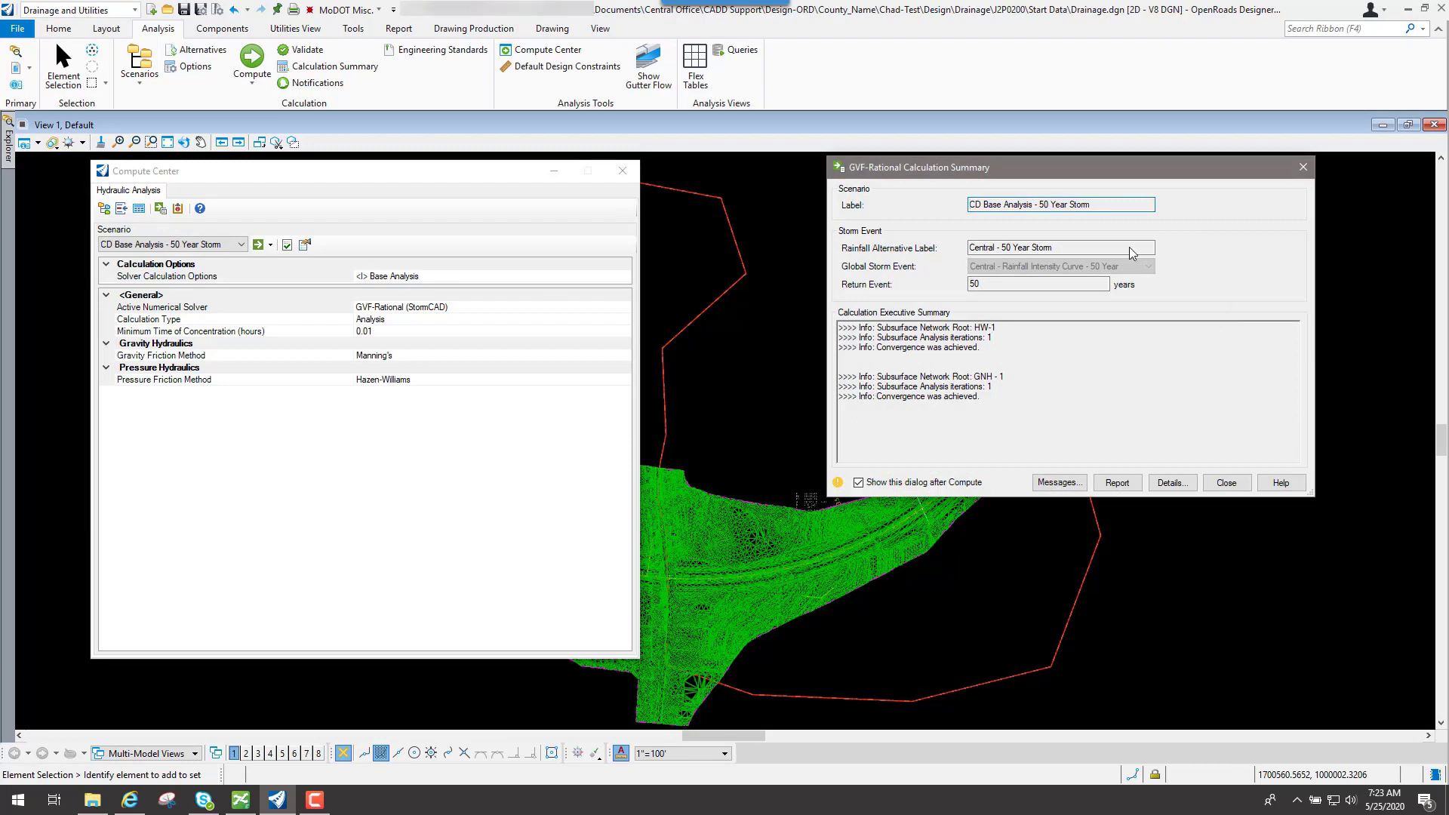
pyautogui.click(1225, 483)
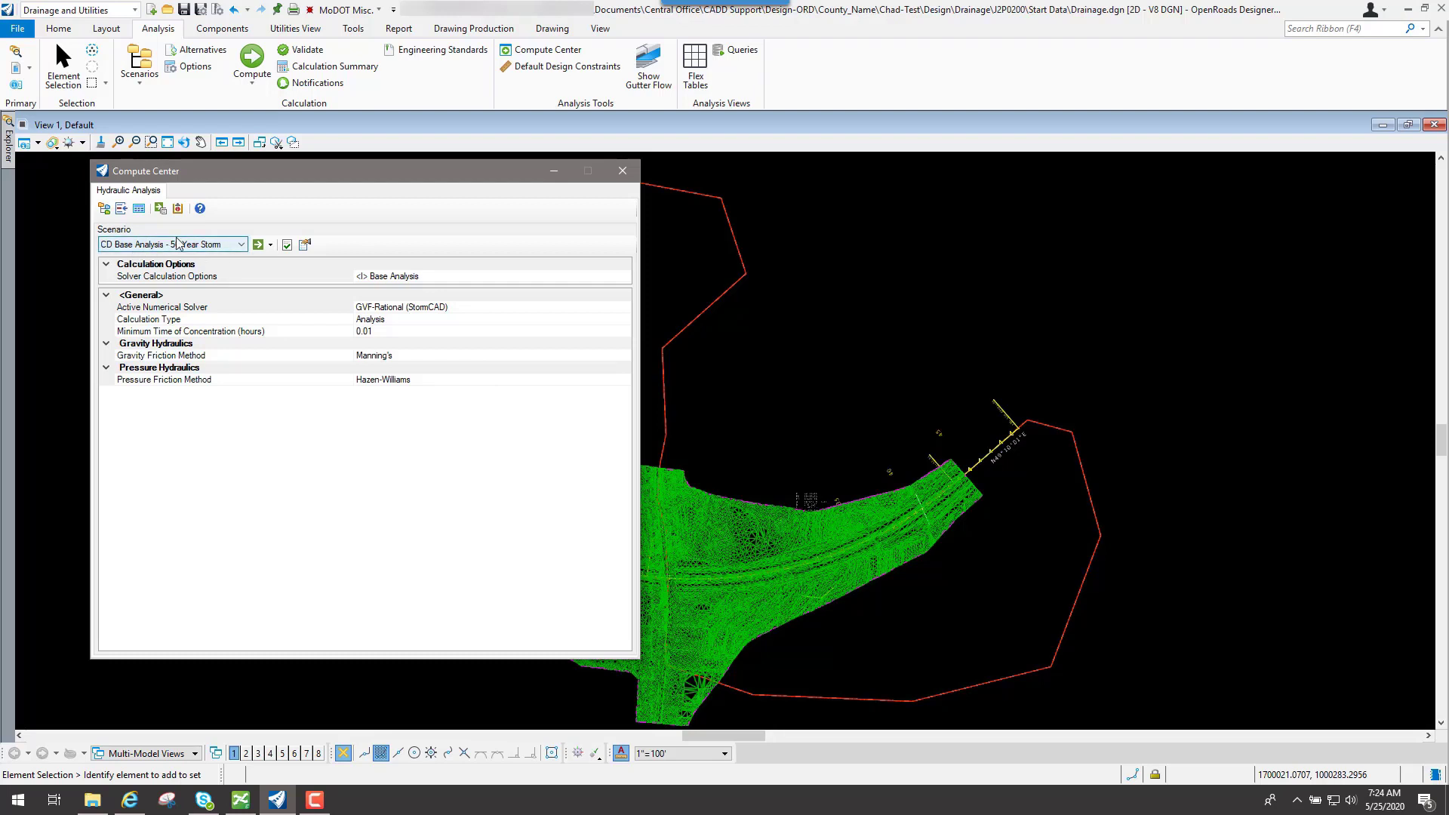
pyautogui.click(625, 173)
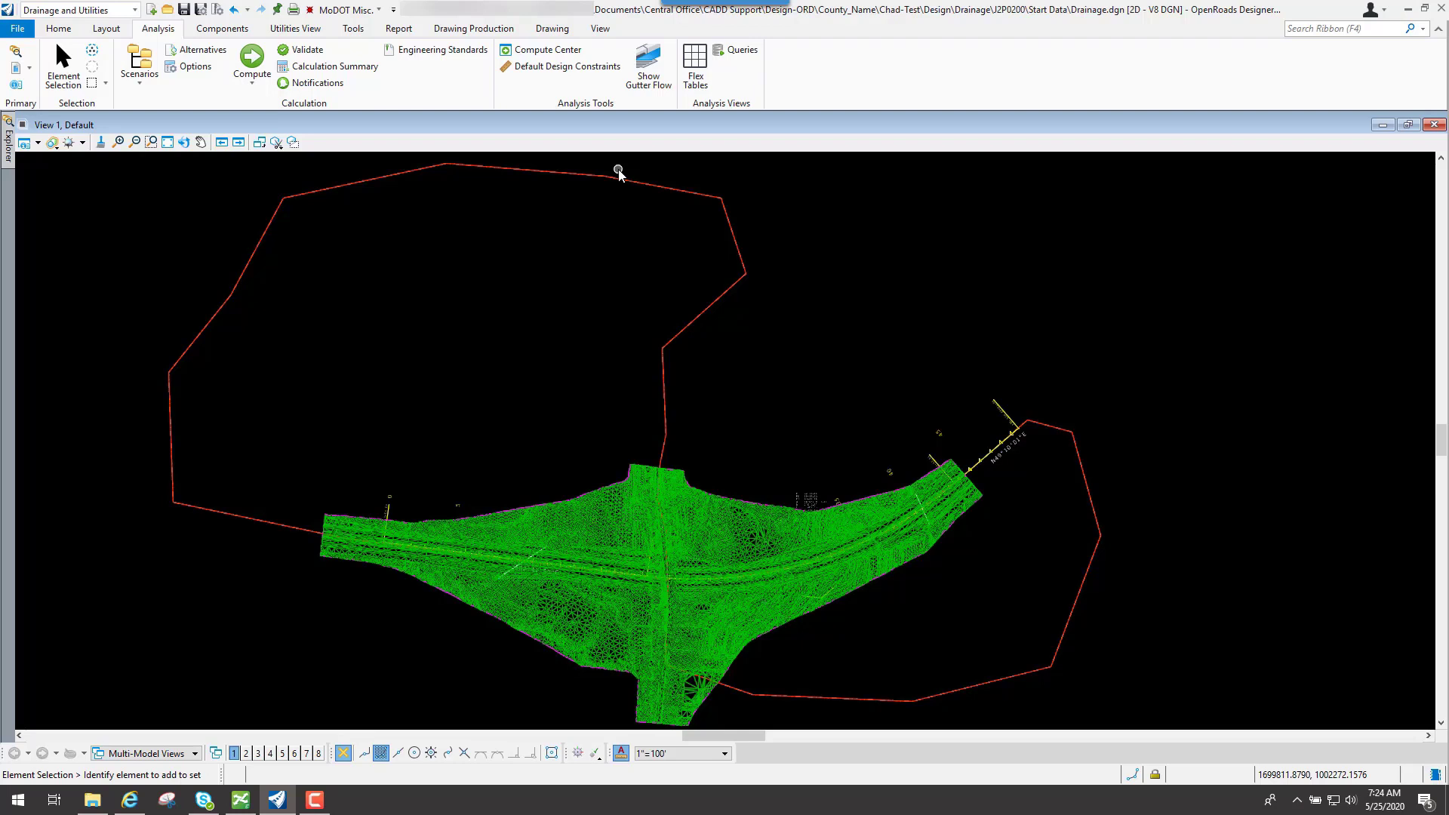
# View the shared MoDOT Conduit Report from the hydraulic analysis FlexTables and close the report.
pyautogui.click(695, 70)
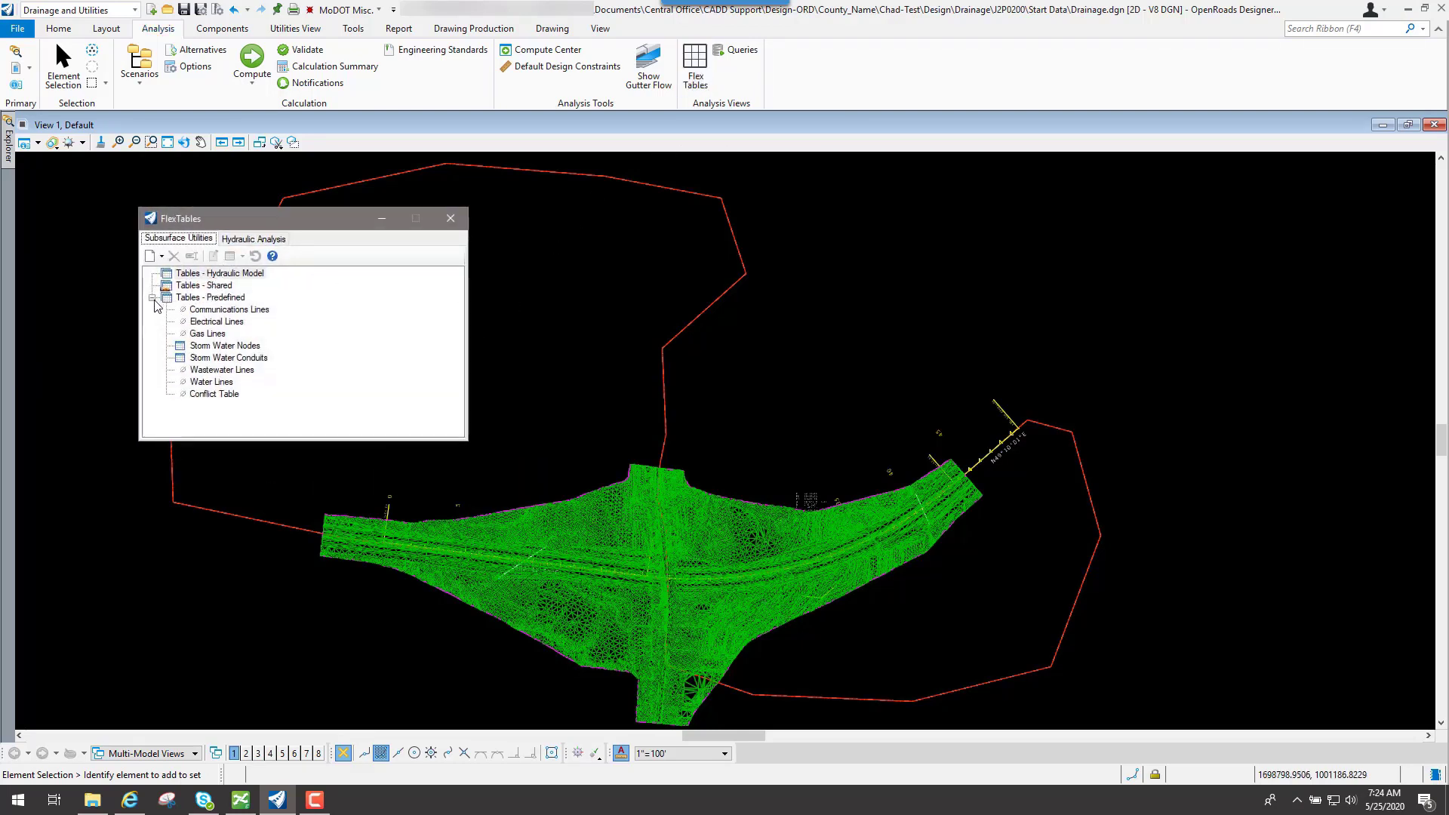
pyautogui.click(255, 238)
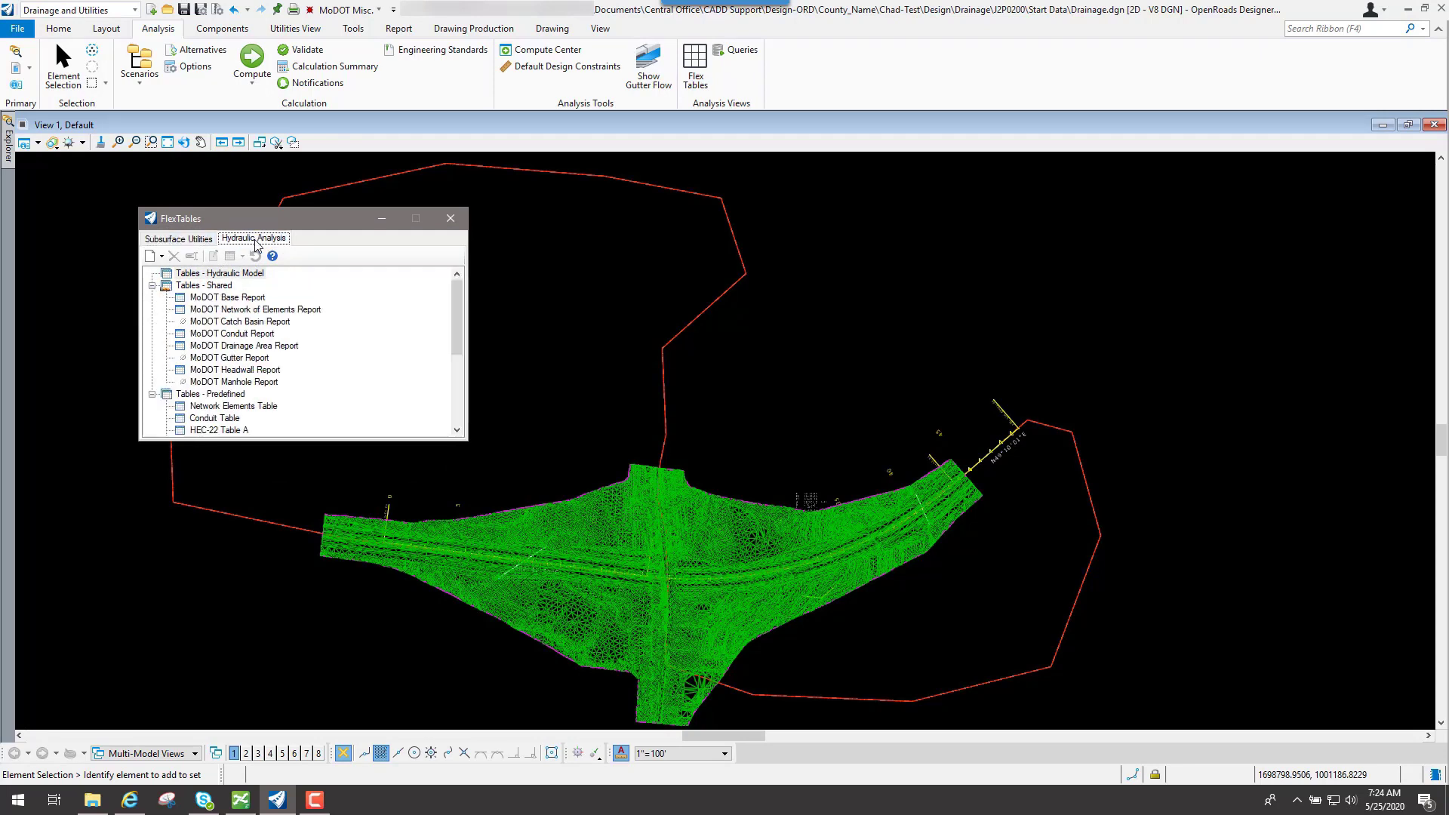
pyautogui.click(153, 394)
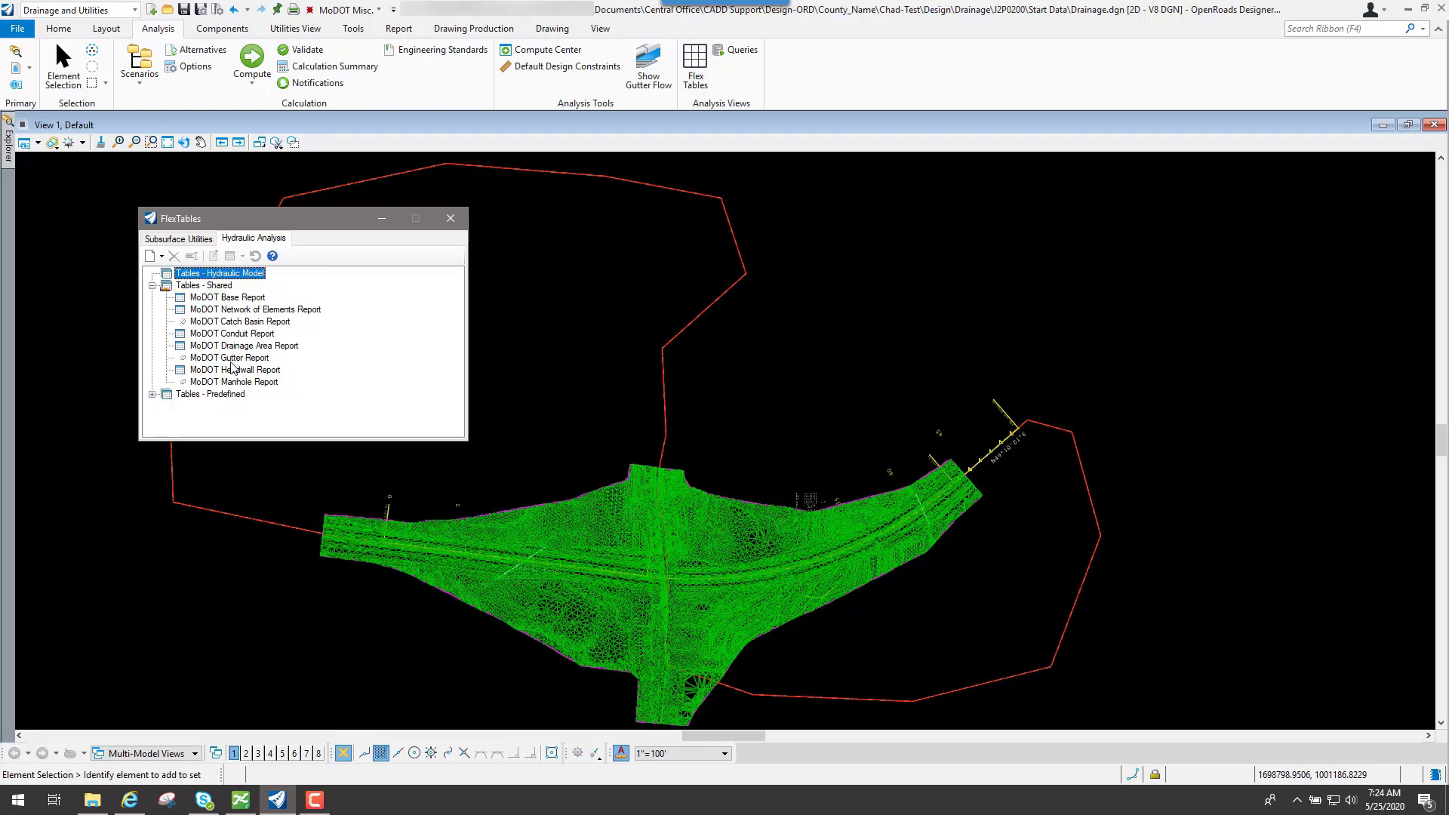
pyautogui.click(214, 336)
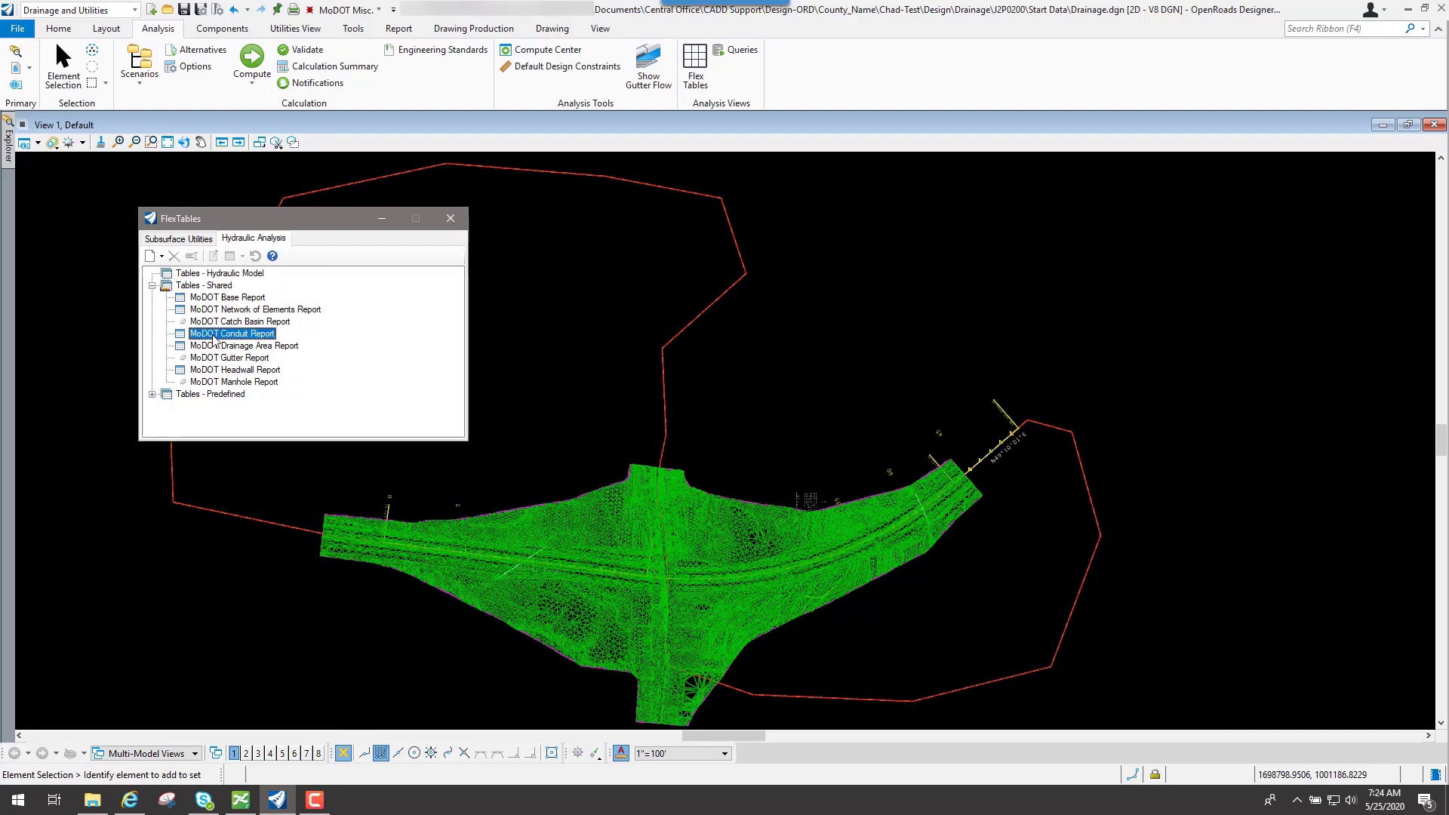
pyautogui.doubleClick(217, 336)
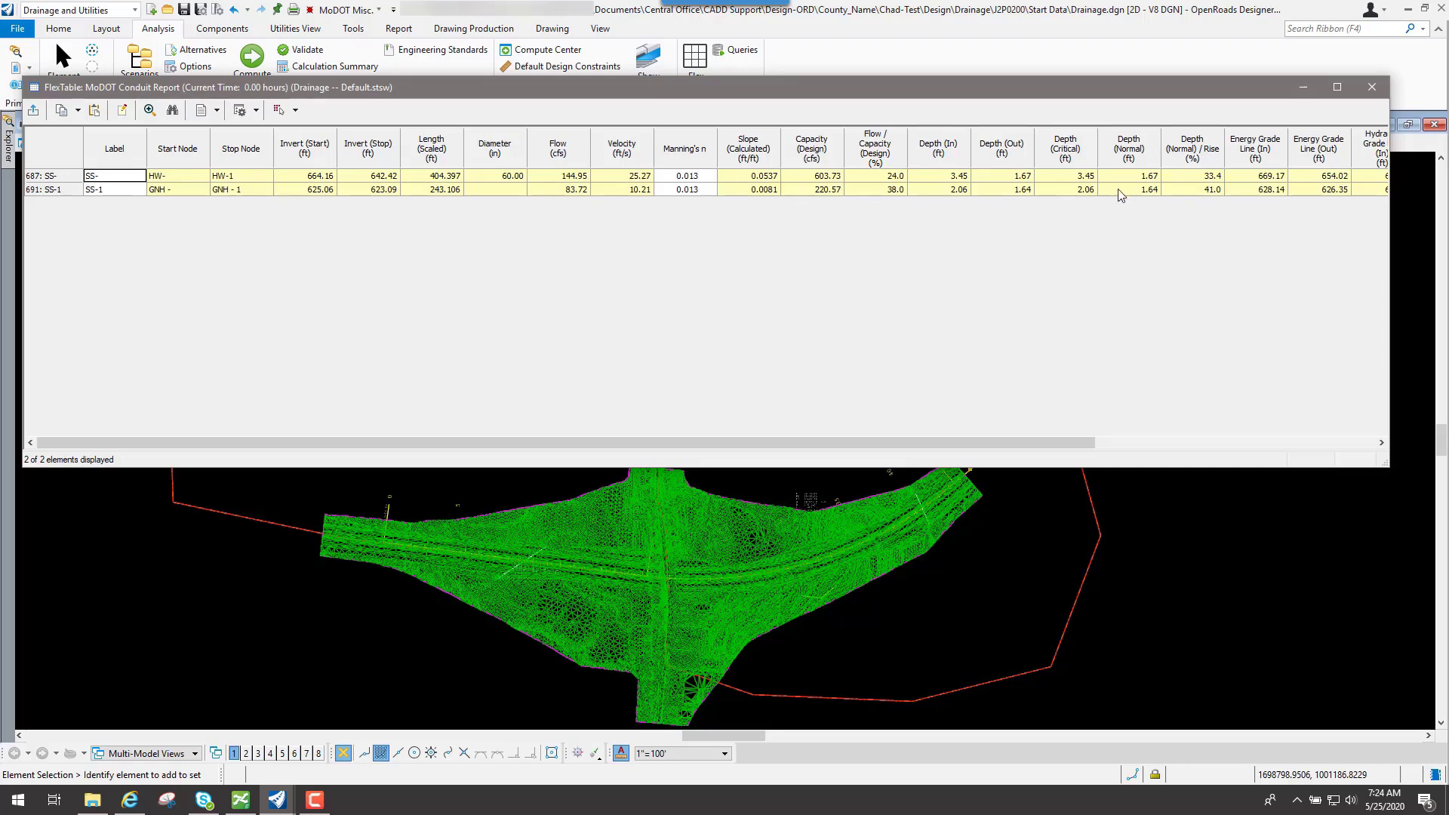
pyautogui.moveTo(1069, 442); pyautogui.dragTo(676, 412)
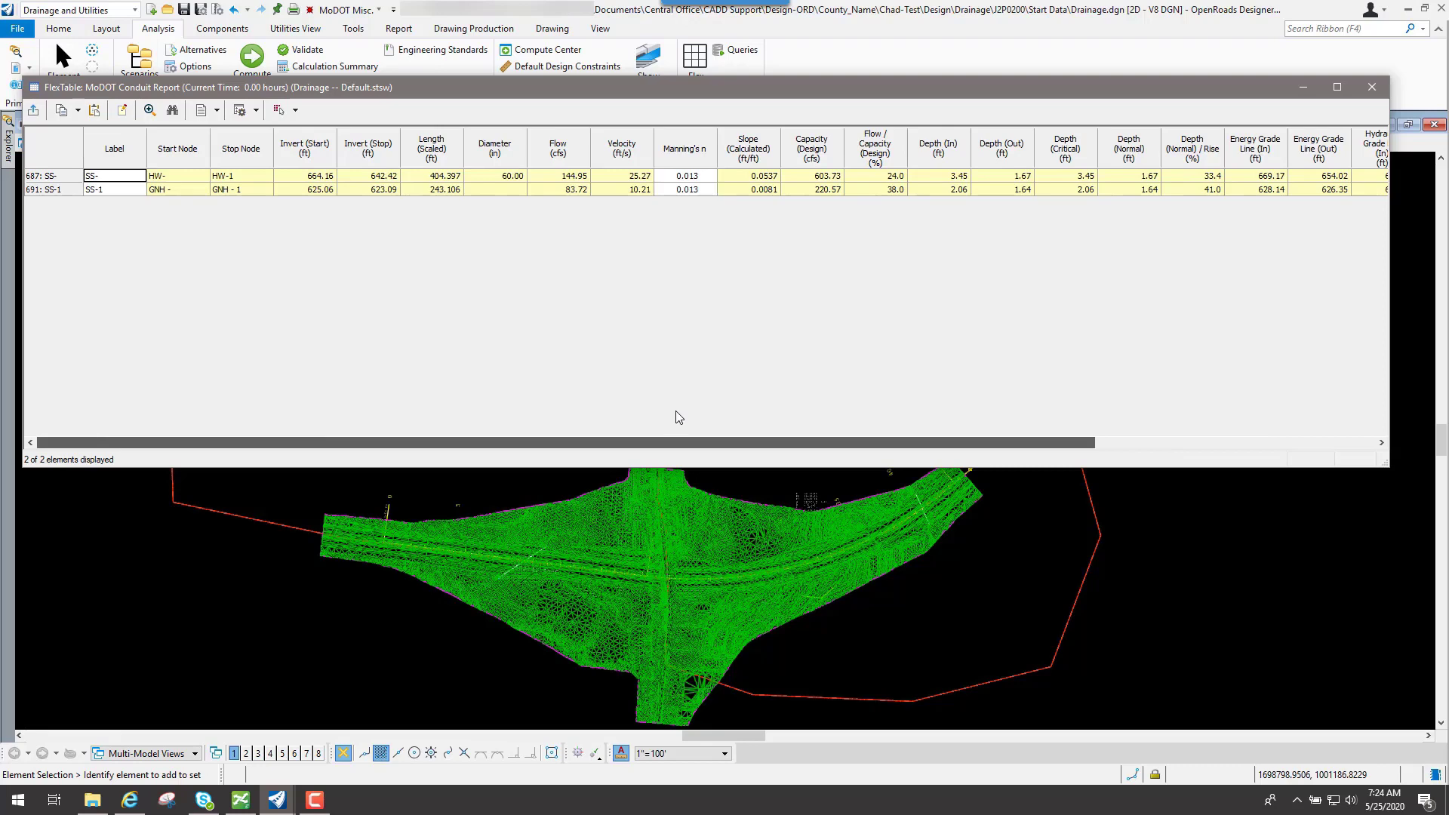
pyautogui.click(1373, 88)
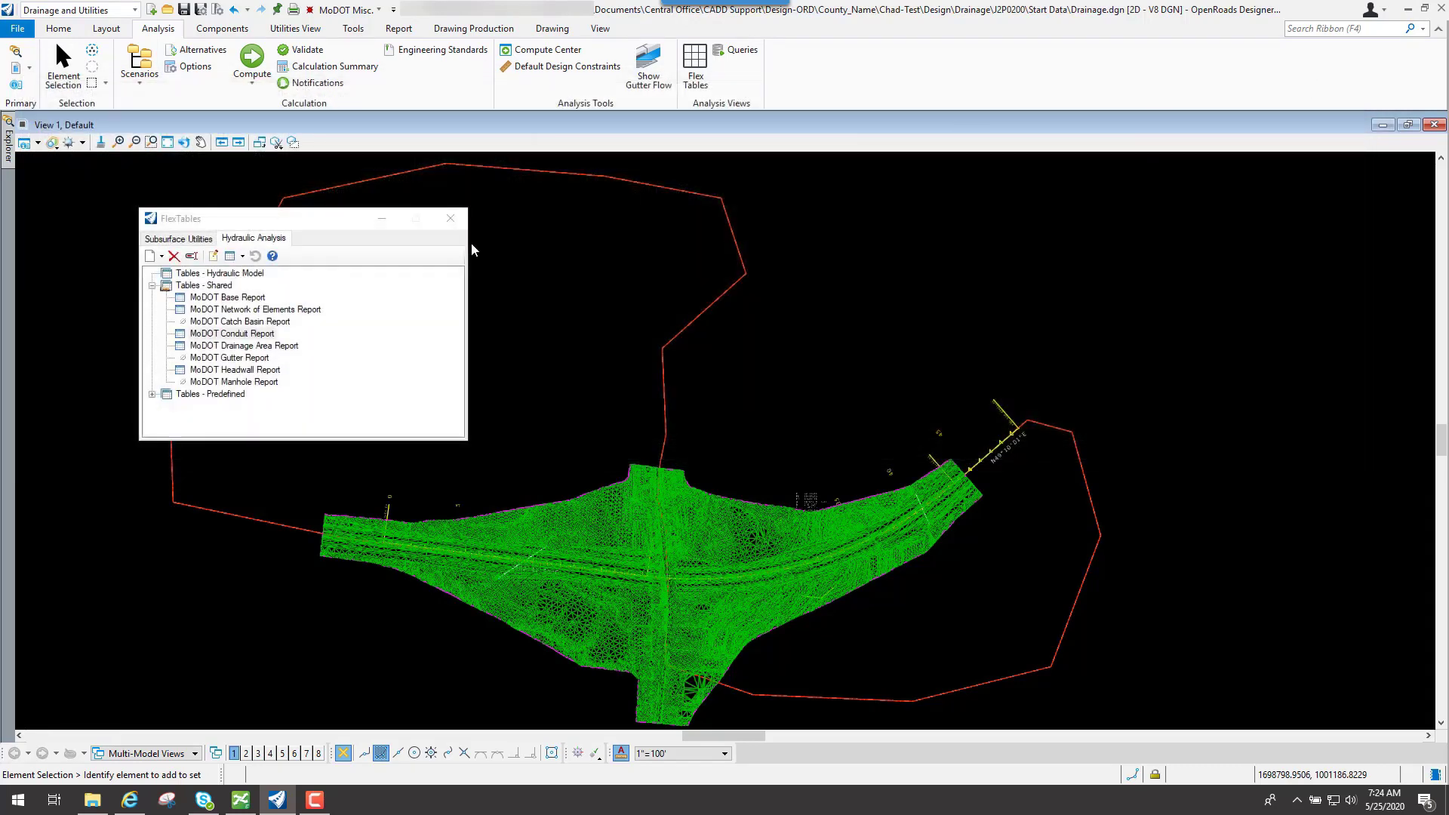
# View the shared MoDOT Headwall Report and close it.
pyautogui.click(226, 371)
pyautogui.doubleClick(227, 372)
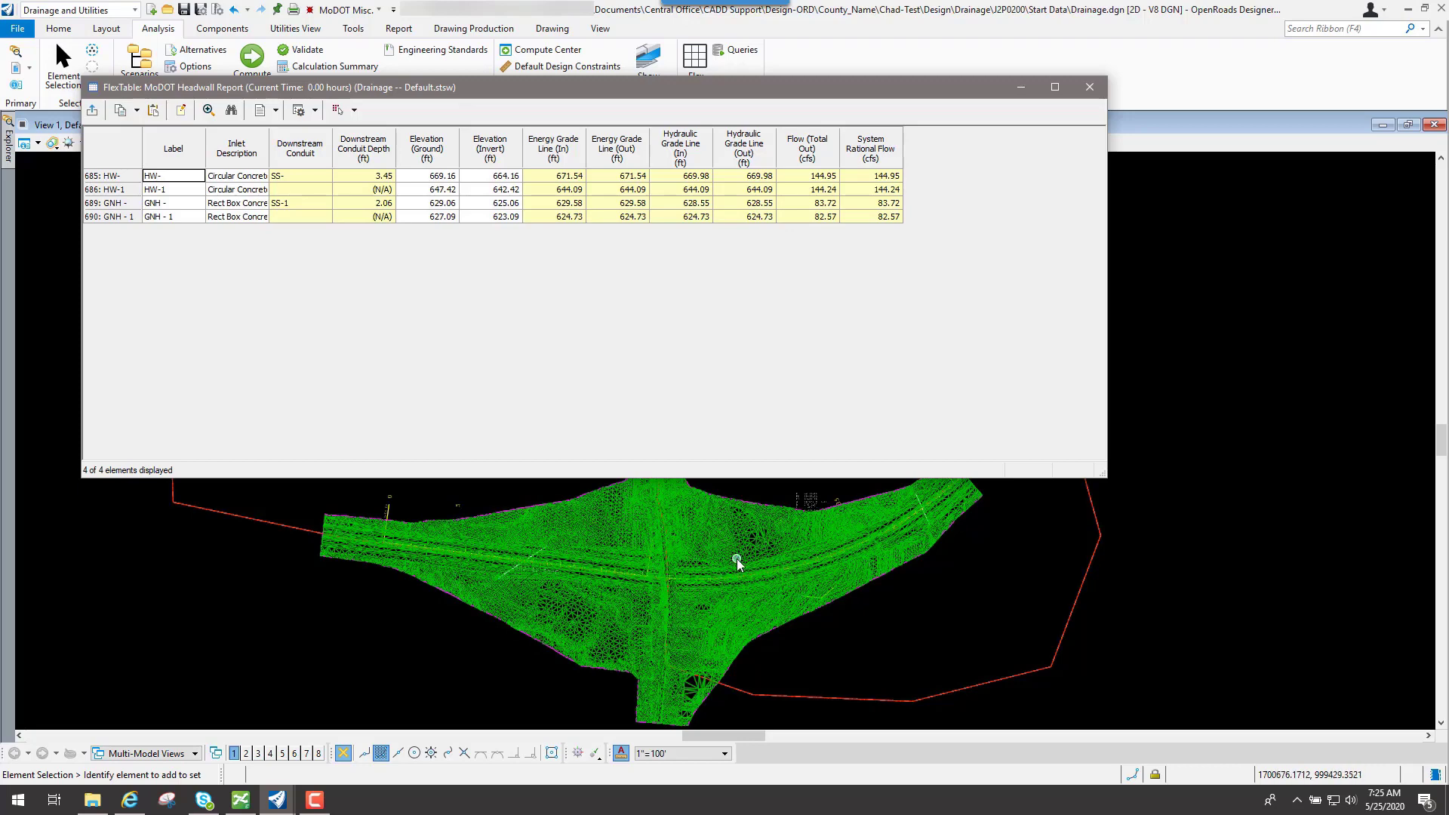
pyautogui.click(1089, 87)
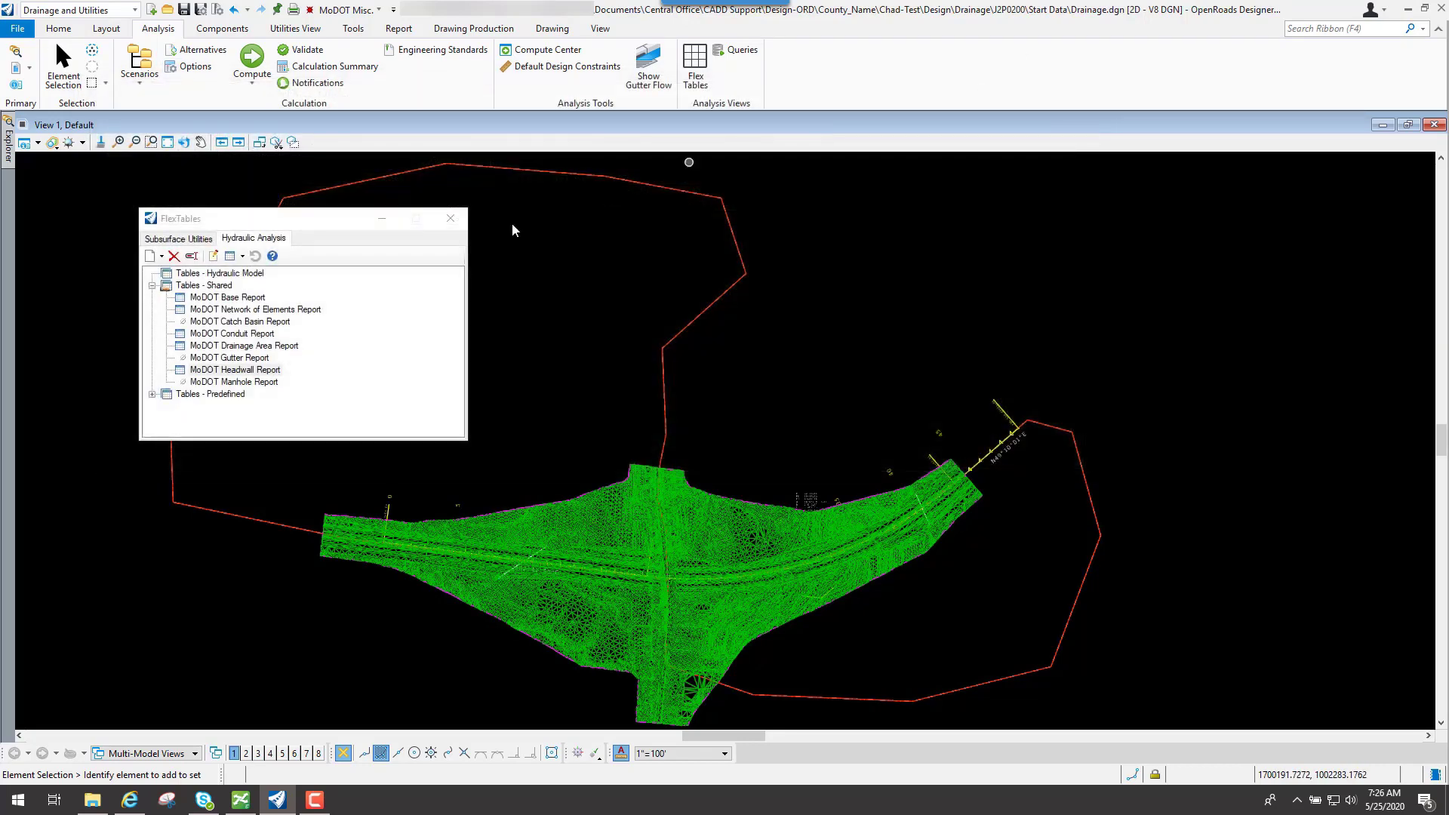
# View the MoDOT Base Report and the MoDOT Network of Elements Report, and close the FlexTables manager.
pyautogui.doubleClick(232, 300)
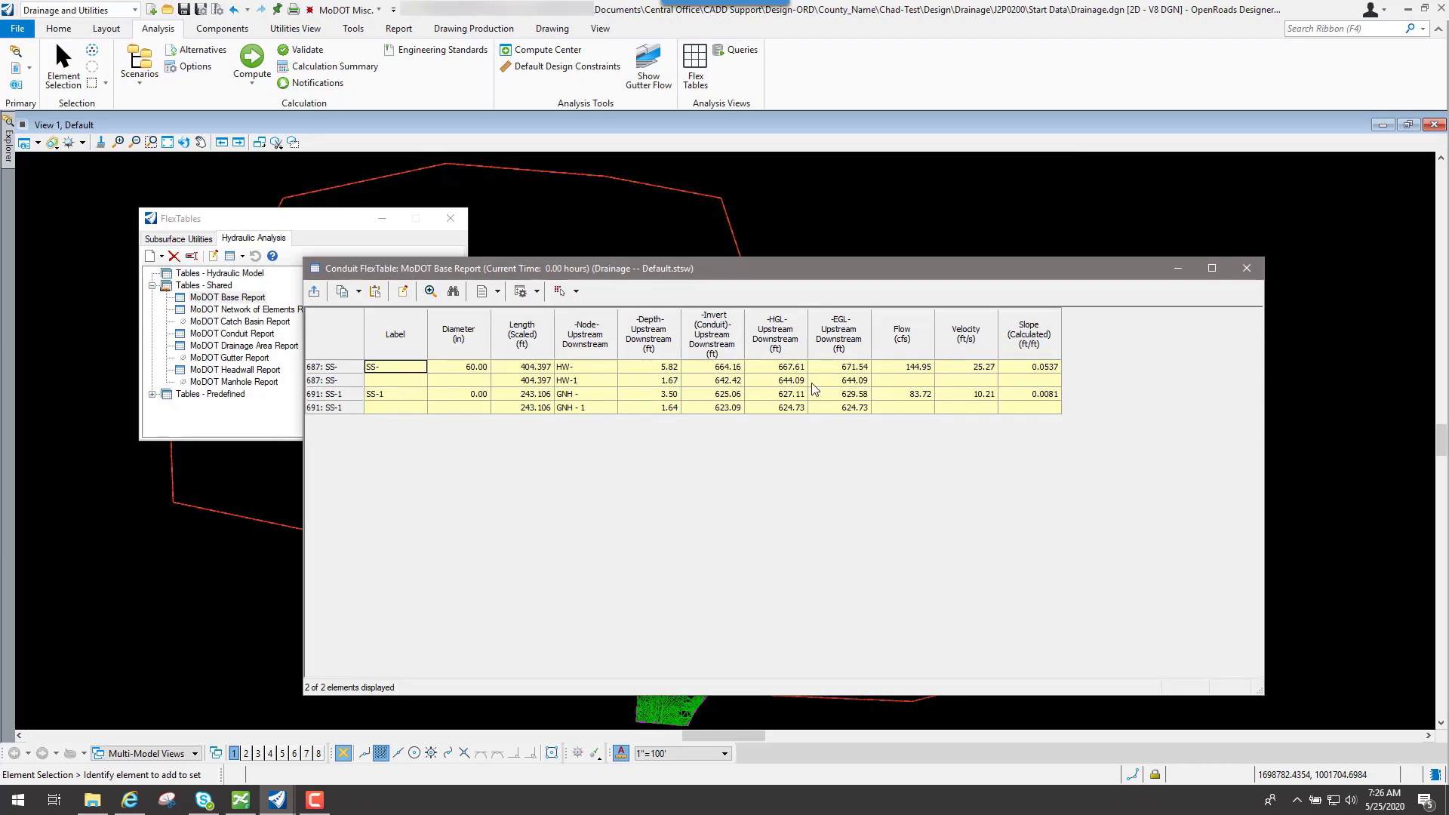
pyautogui.click(1246, 268)
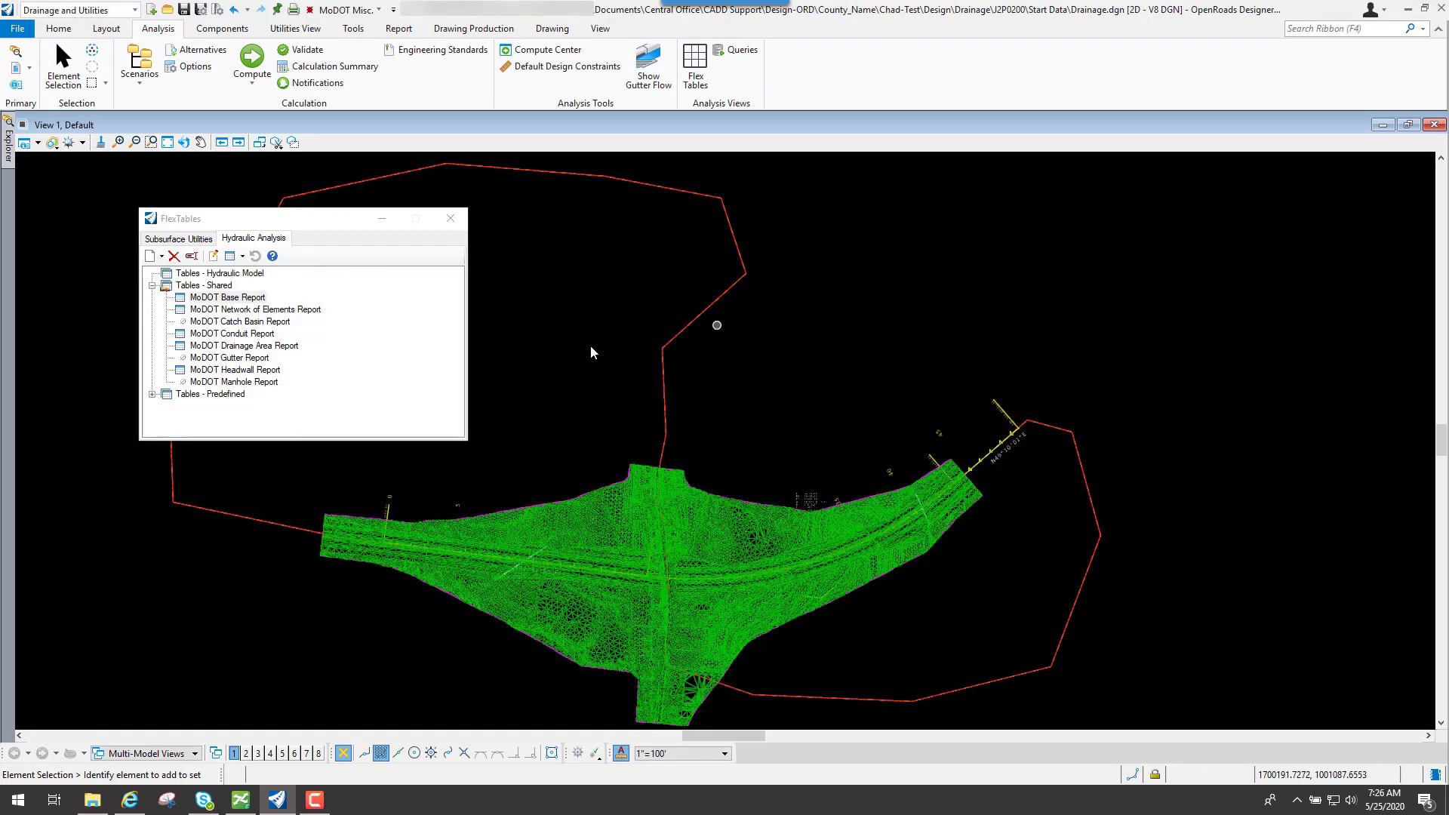
pyautogui.click(255, 313)
pyautogui.doubleClick(256, 317)
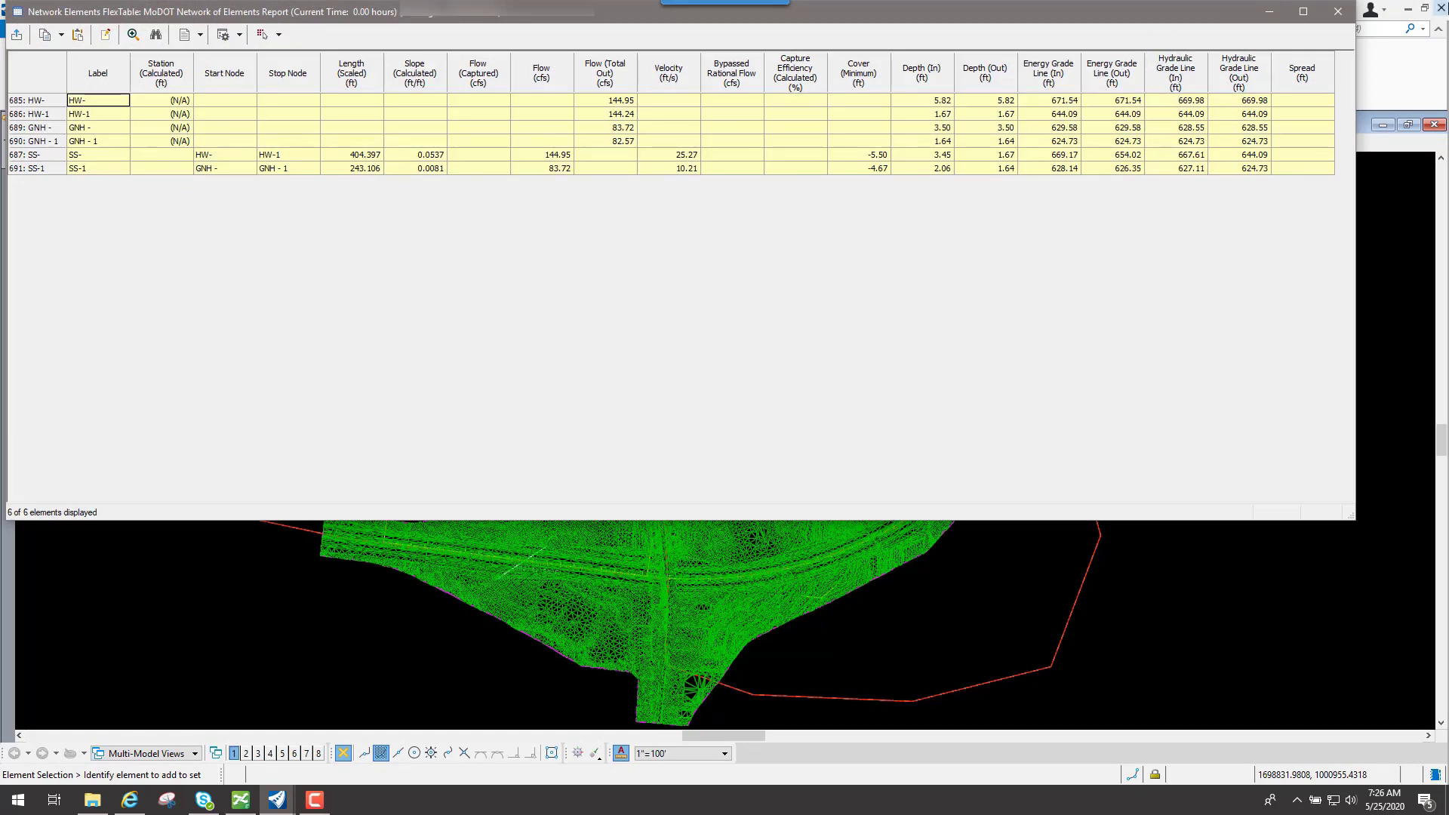
pyautogui.click(1337, 11)
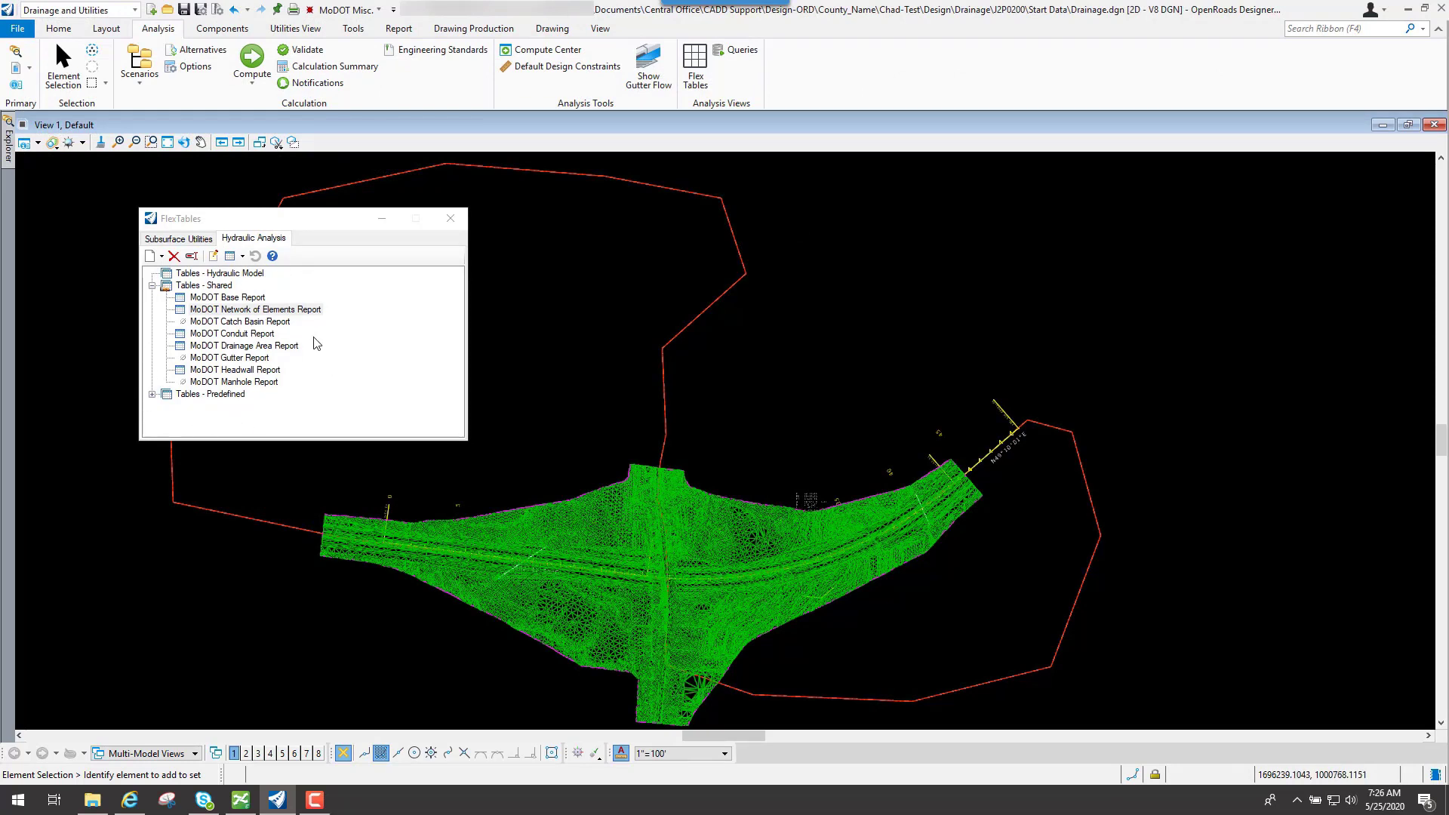
pyautogui.click(449, 219)
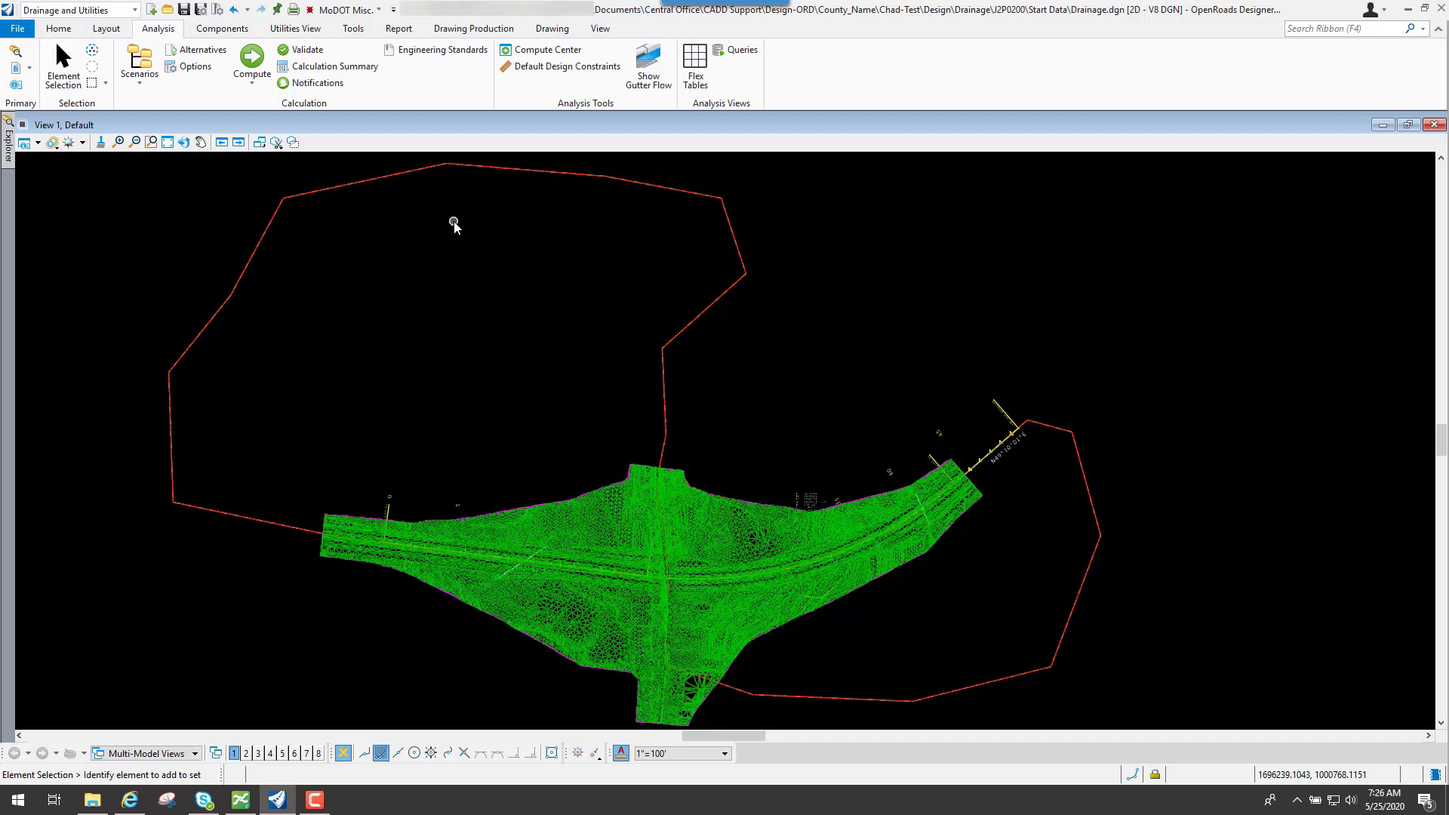
# Set up a Hydraulic Runs to Outfall profile at the eastern box culvert with the Drainage_Profile_Run feature definition from Linear's Miscellaneous group.
pyautogui.scroll(2, 758, 620)
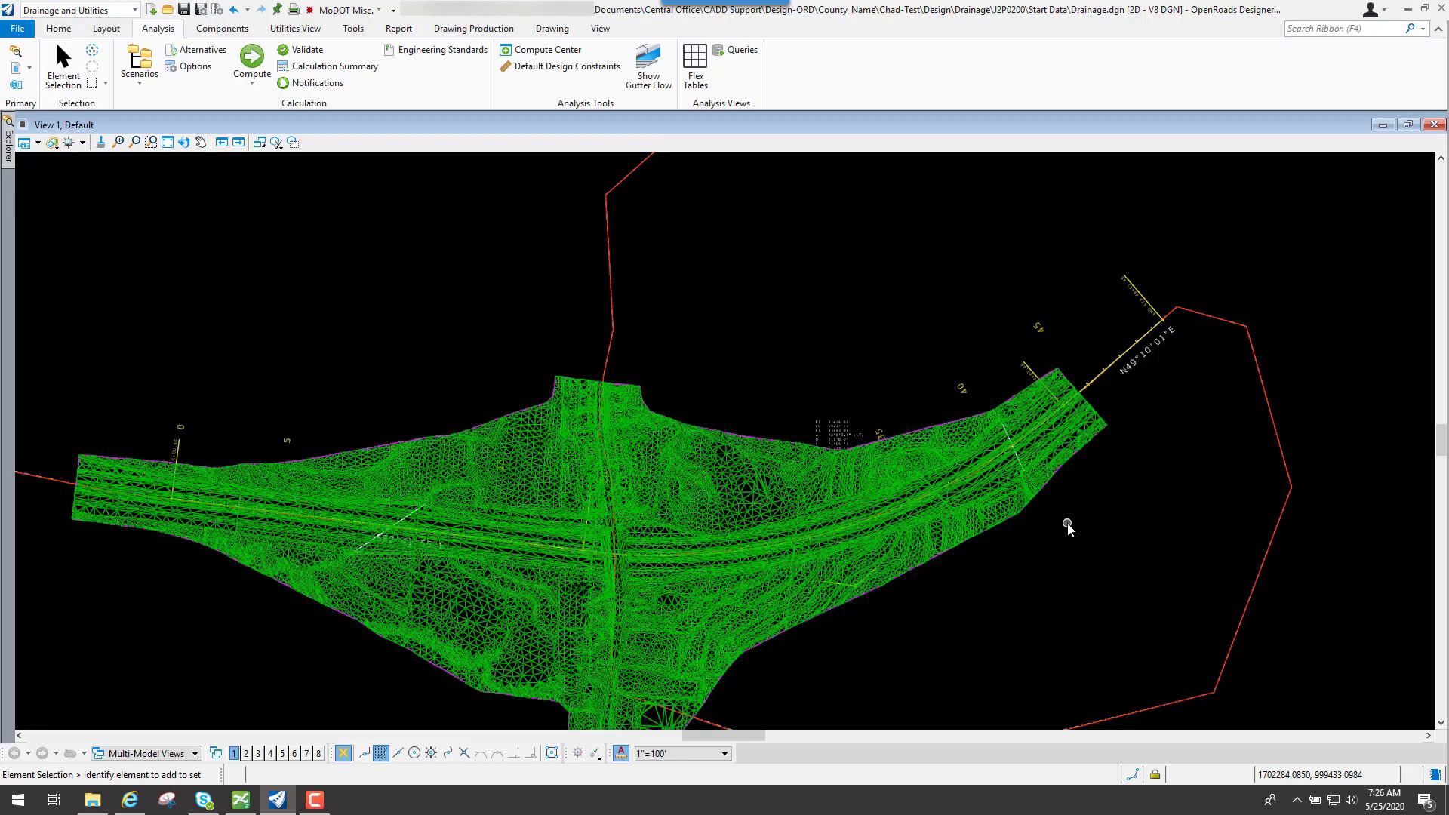
pyautogui.scroll(1, 1026, 473)
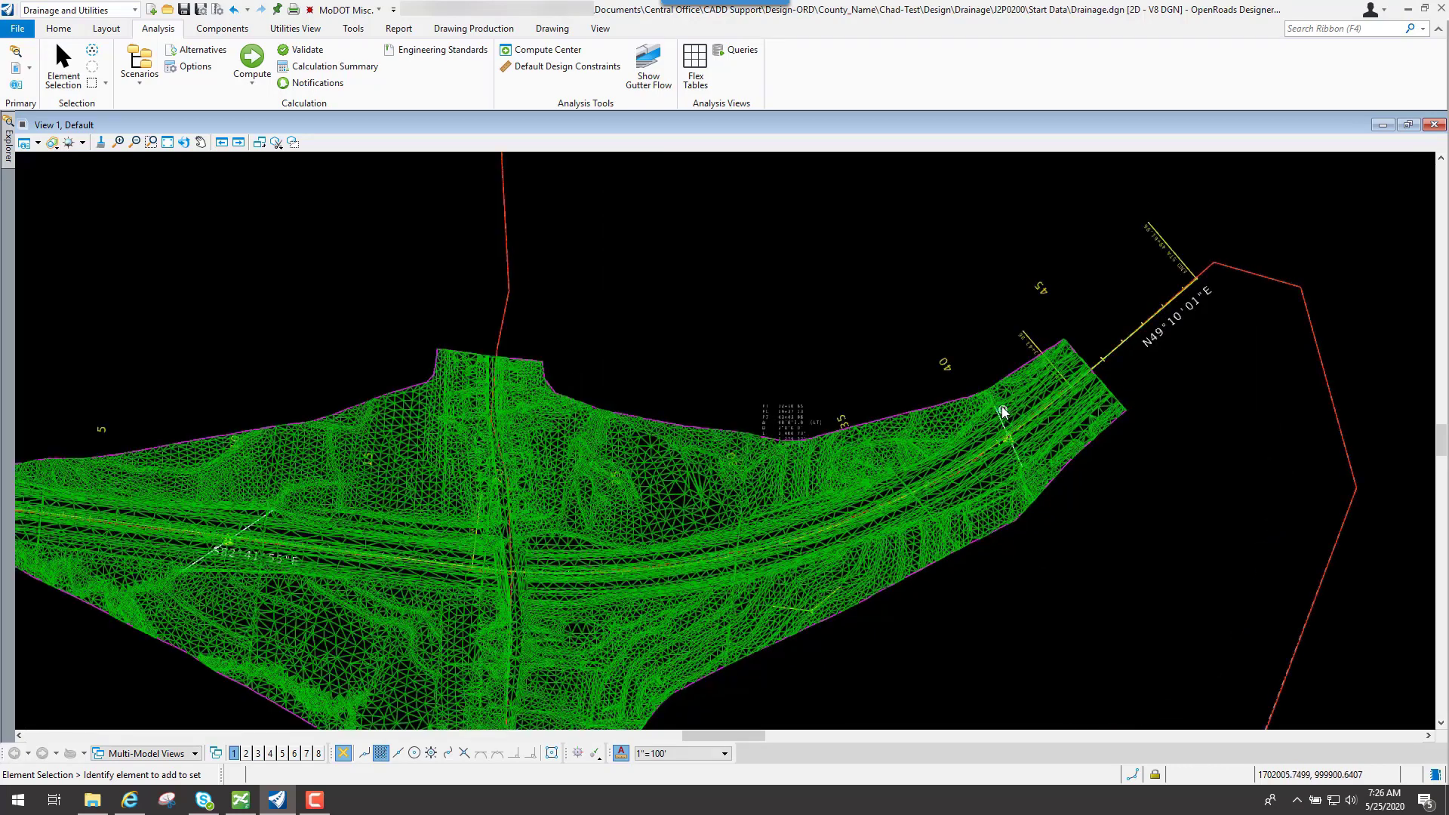
pyautogui.moveTo(1037, 481)
pyautogui.moveTo(952, 545)
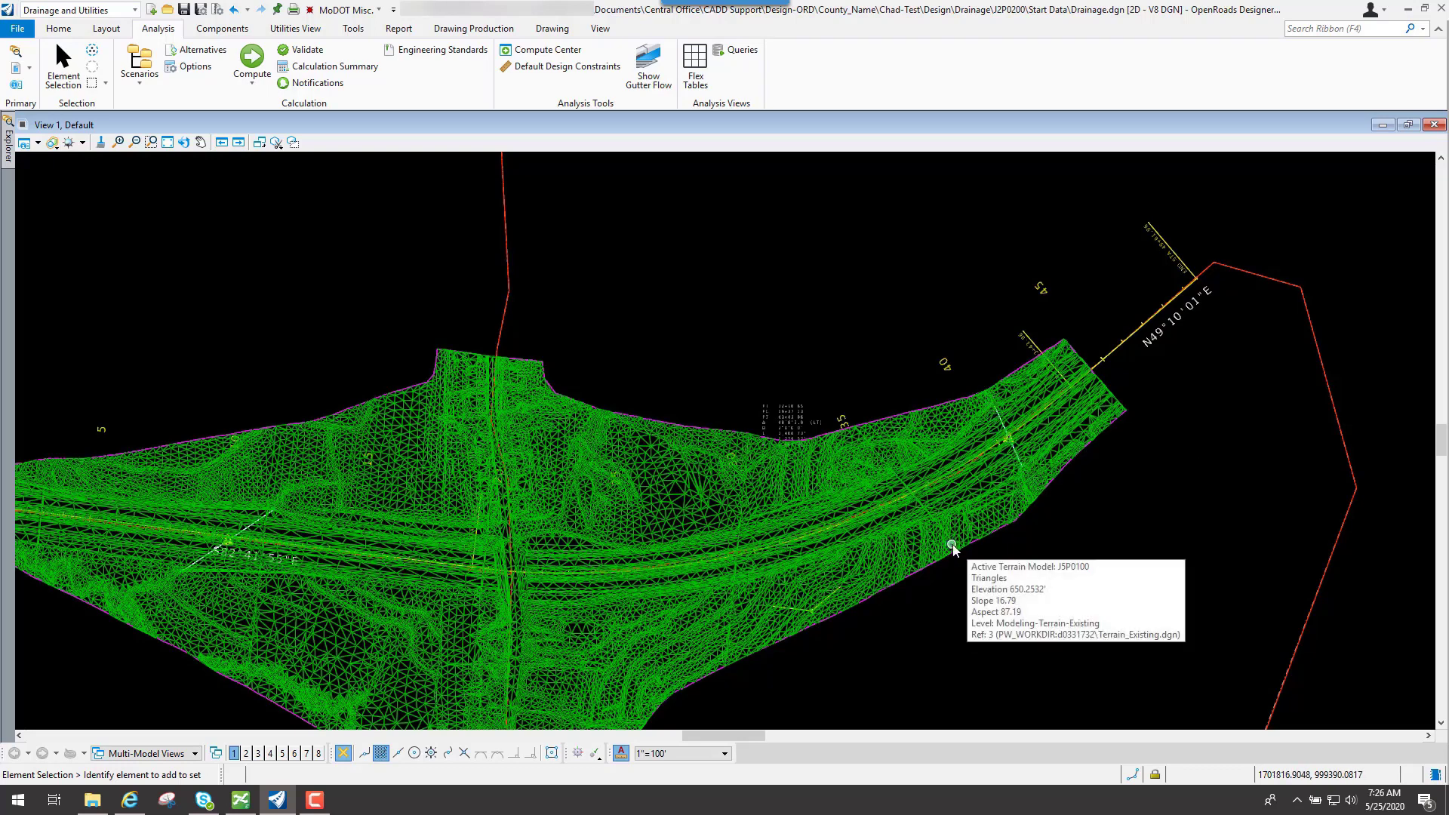
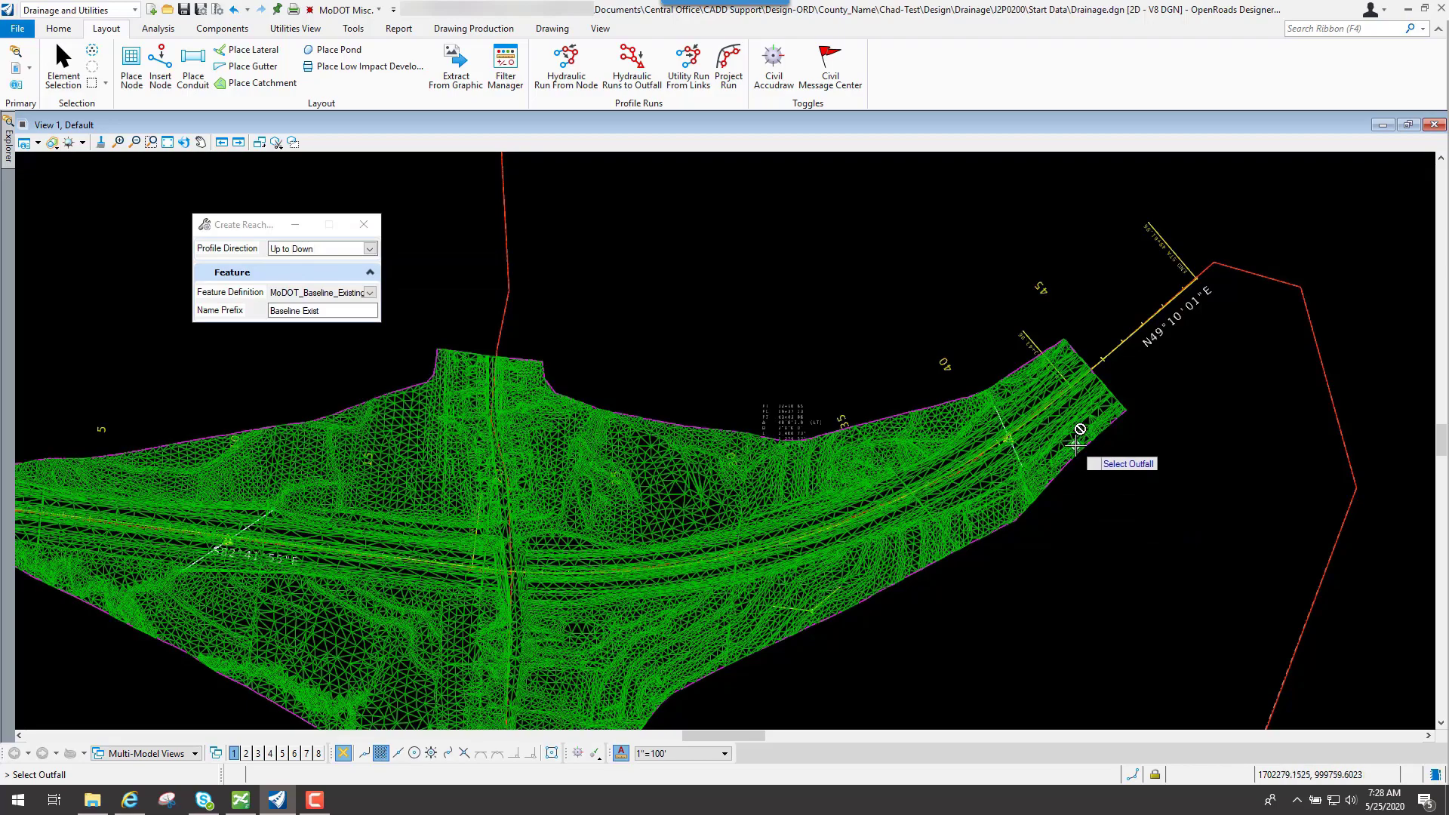
pyautogui.scroll(4, 1056, 445)
pyautogui.scroll(1, 958, 414)
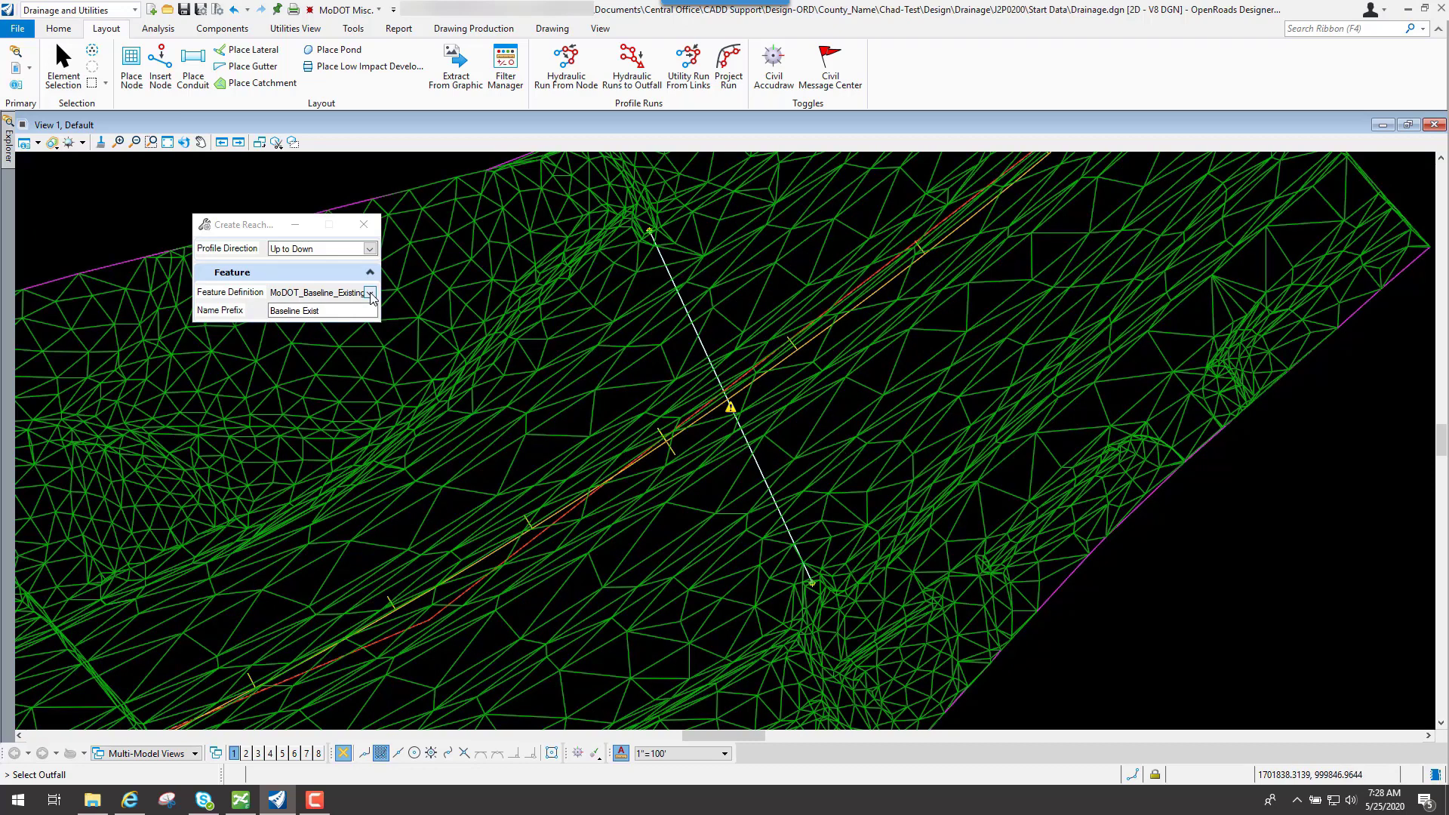
pyautogui.click(371, 296)
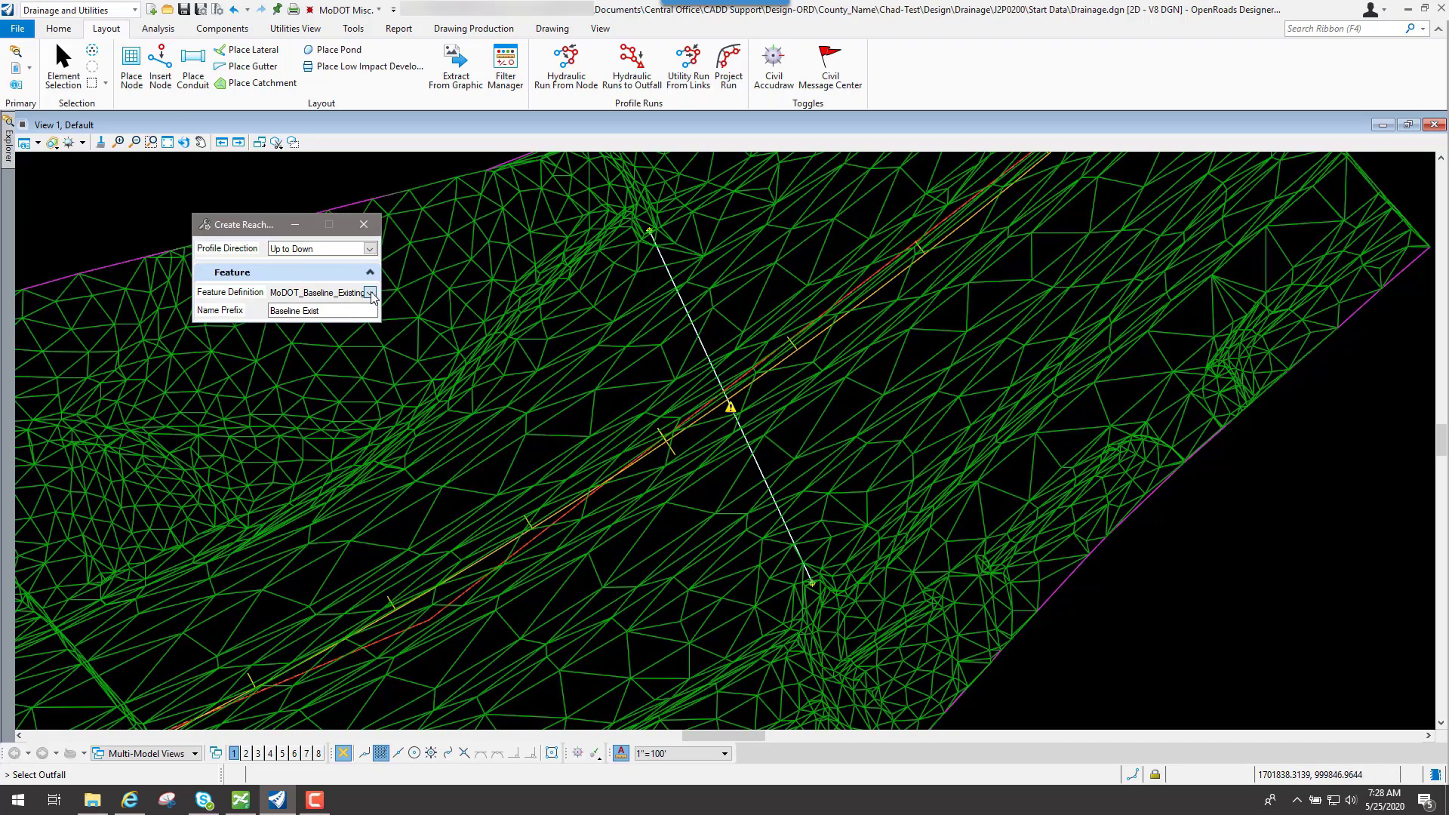
pyautogui.click(370, 293)
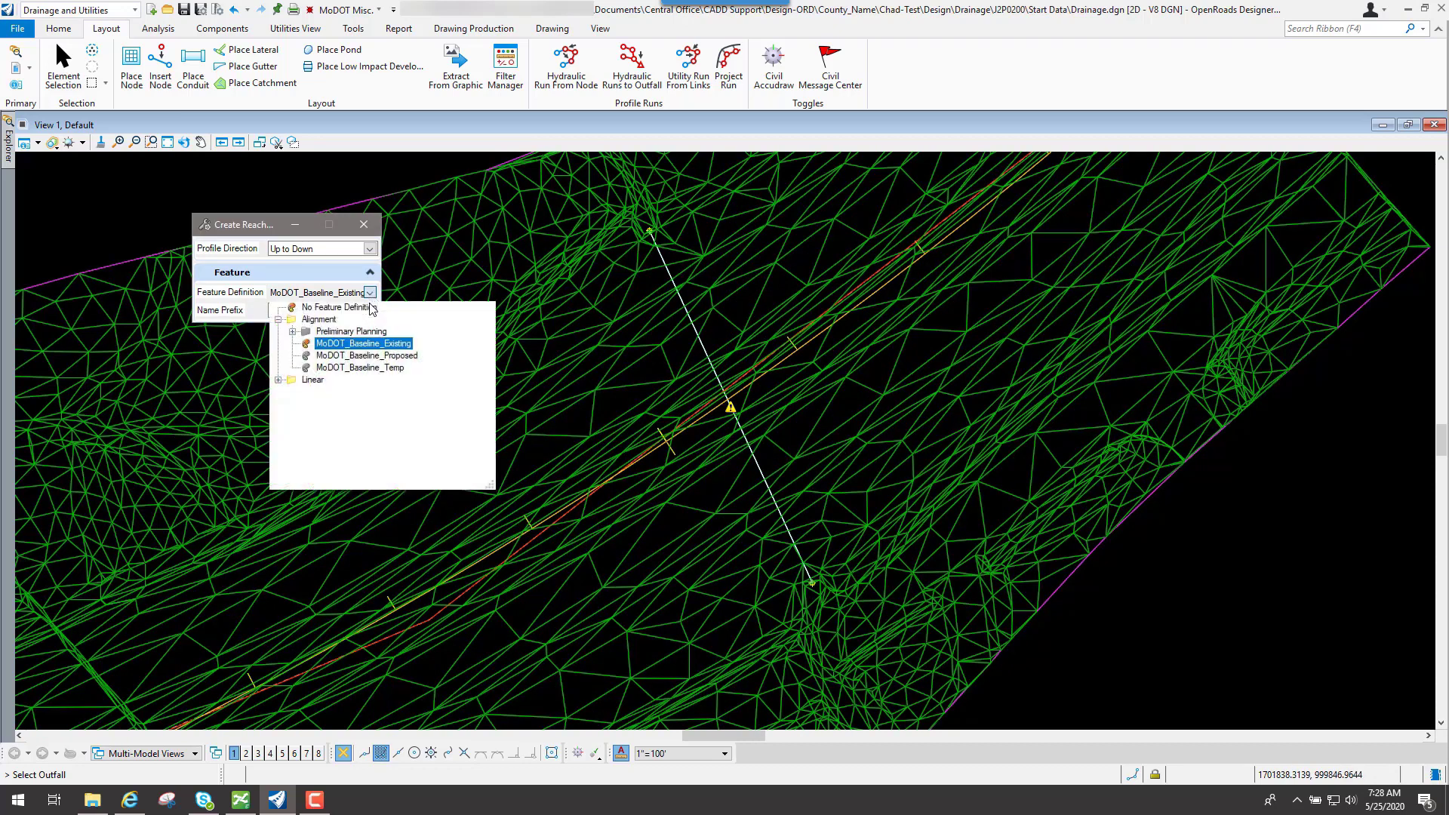
pyautogui.click(279, 321)
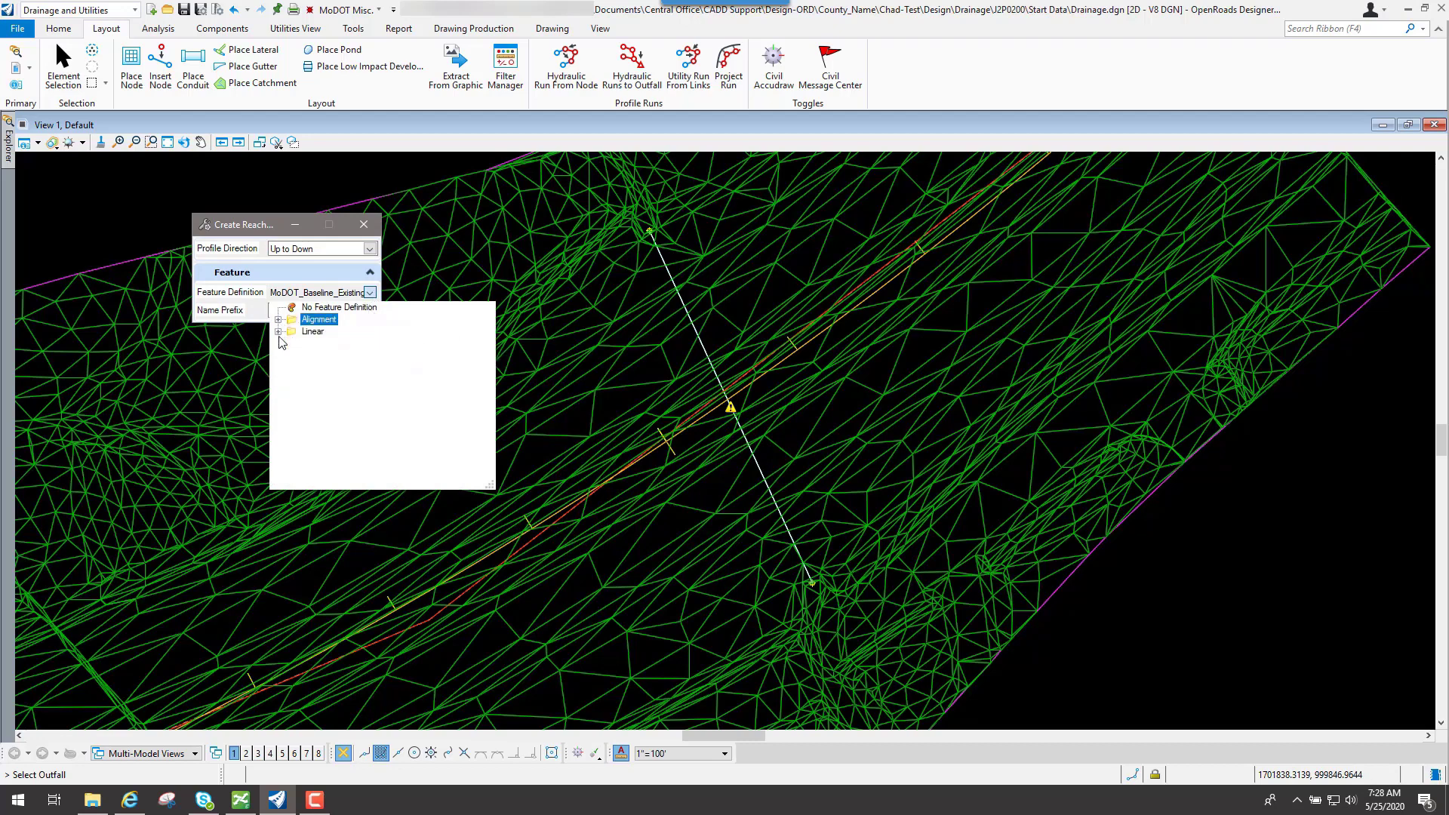
pyautogui.click(279, 332)
pyautogui.click(293, 356)
pyautogui.click(307, 404)
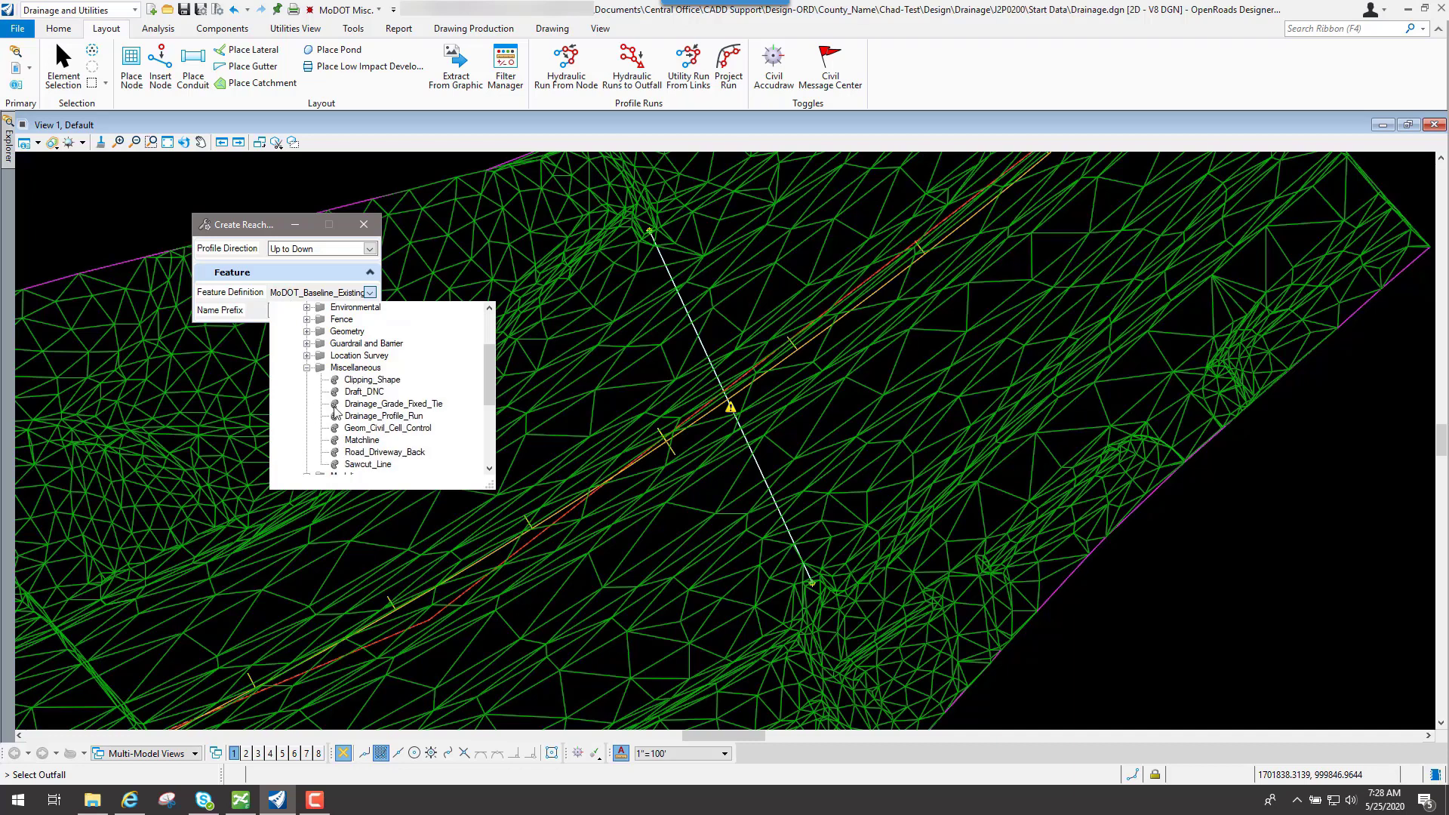
pyautogui.click(384, 416)
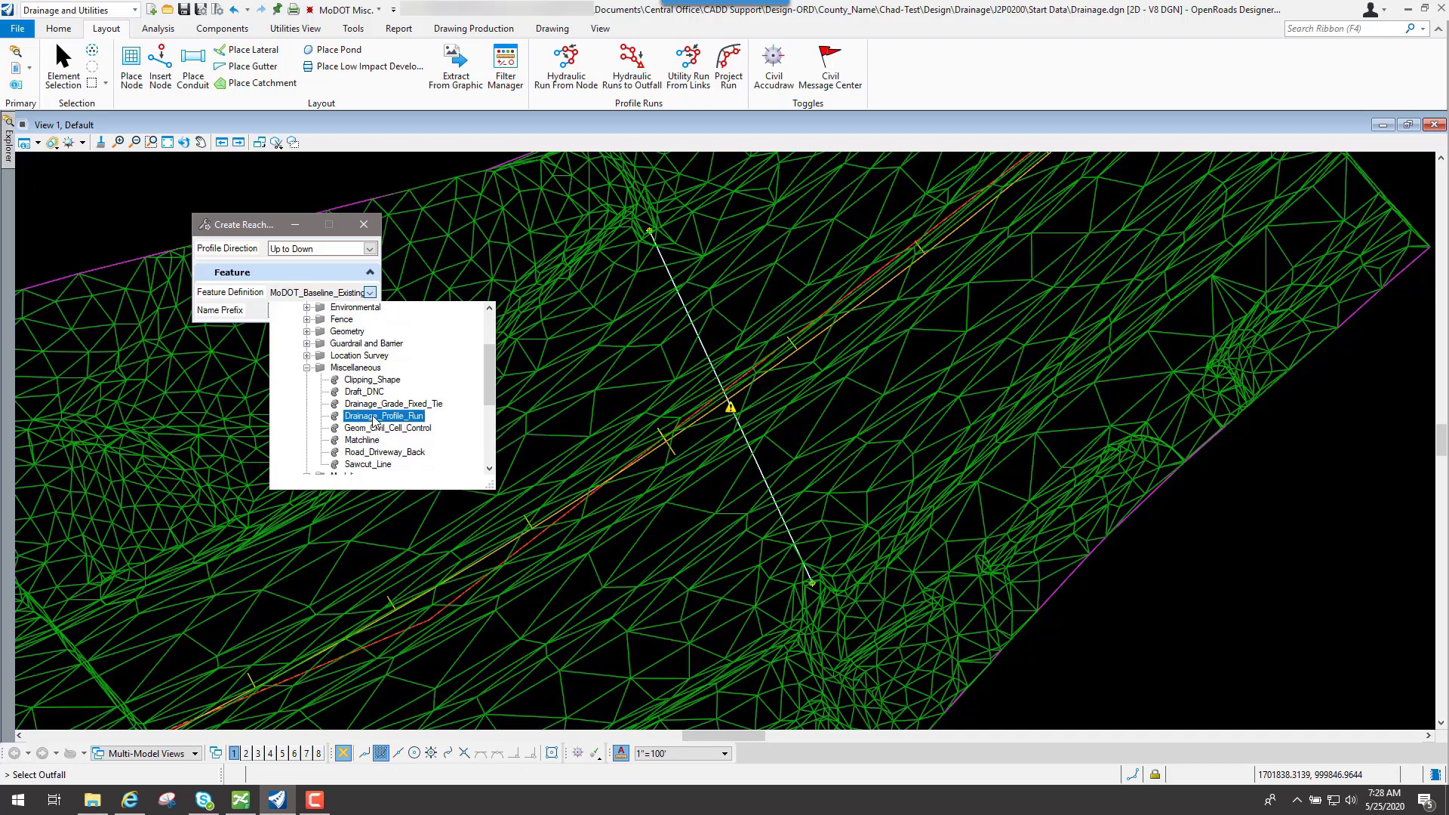
pyautogui.click(374, 420)
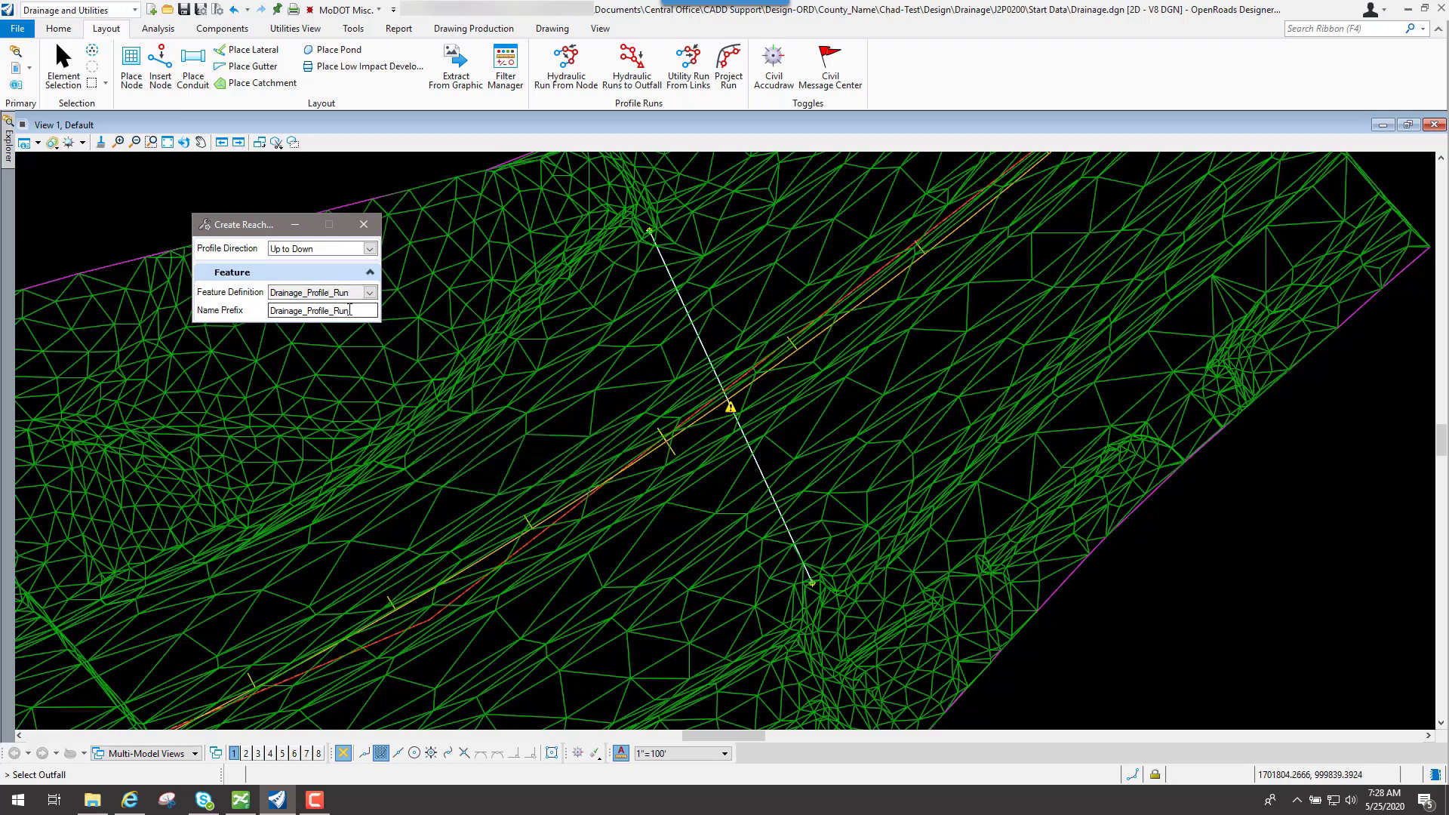
# Set the run's name prefix to Box Culvert and create the run from the outfall node at the eastern culvert's north end.
pyautogui.click(351, 310)
pyautogui.moveTo(354, 312); pyautogui.dragTo(243, 318)
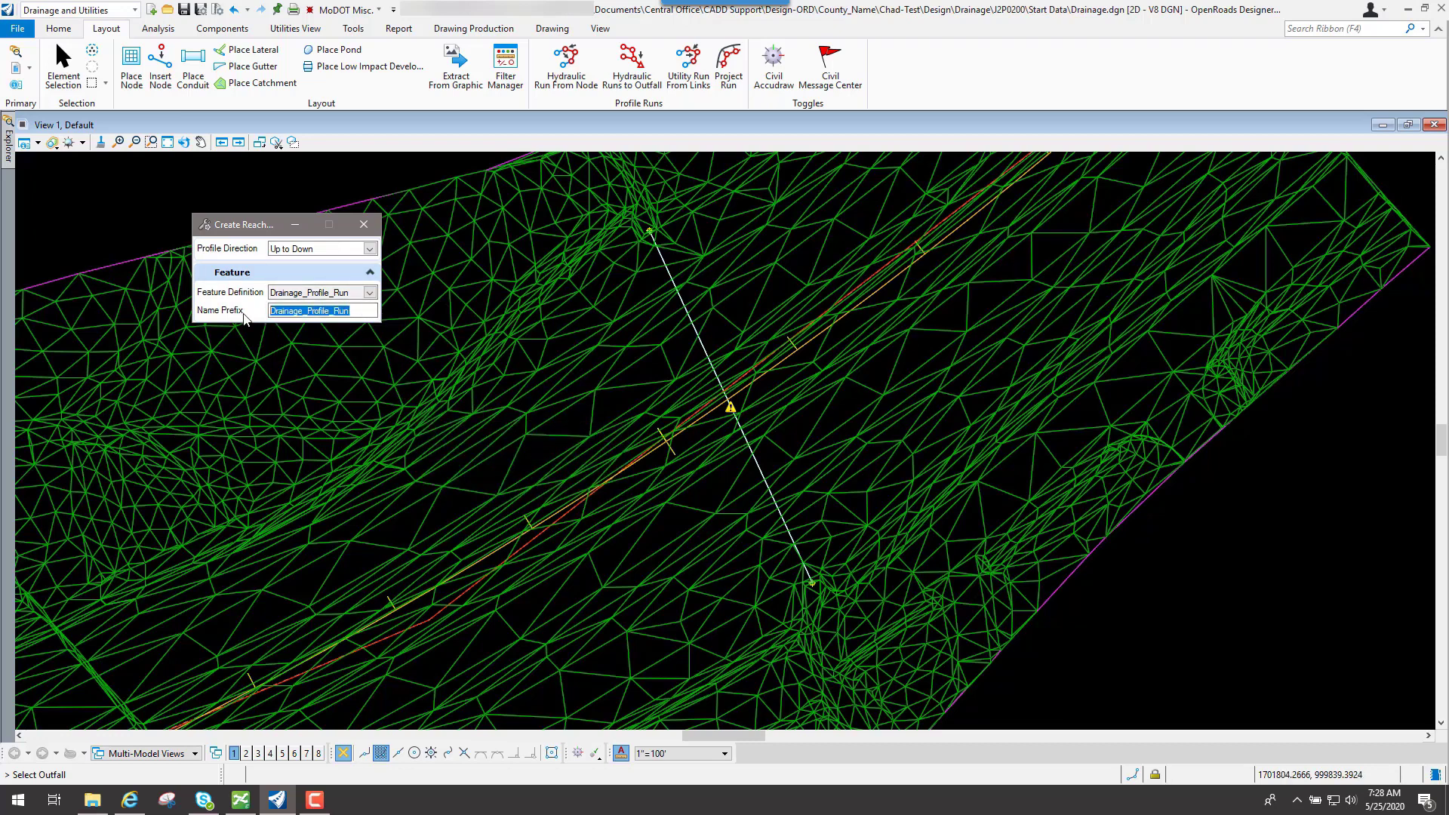
pyautogui.write('Box Culvert')
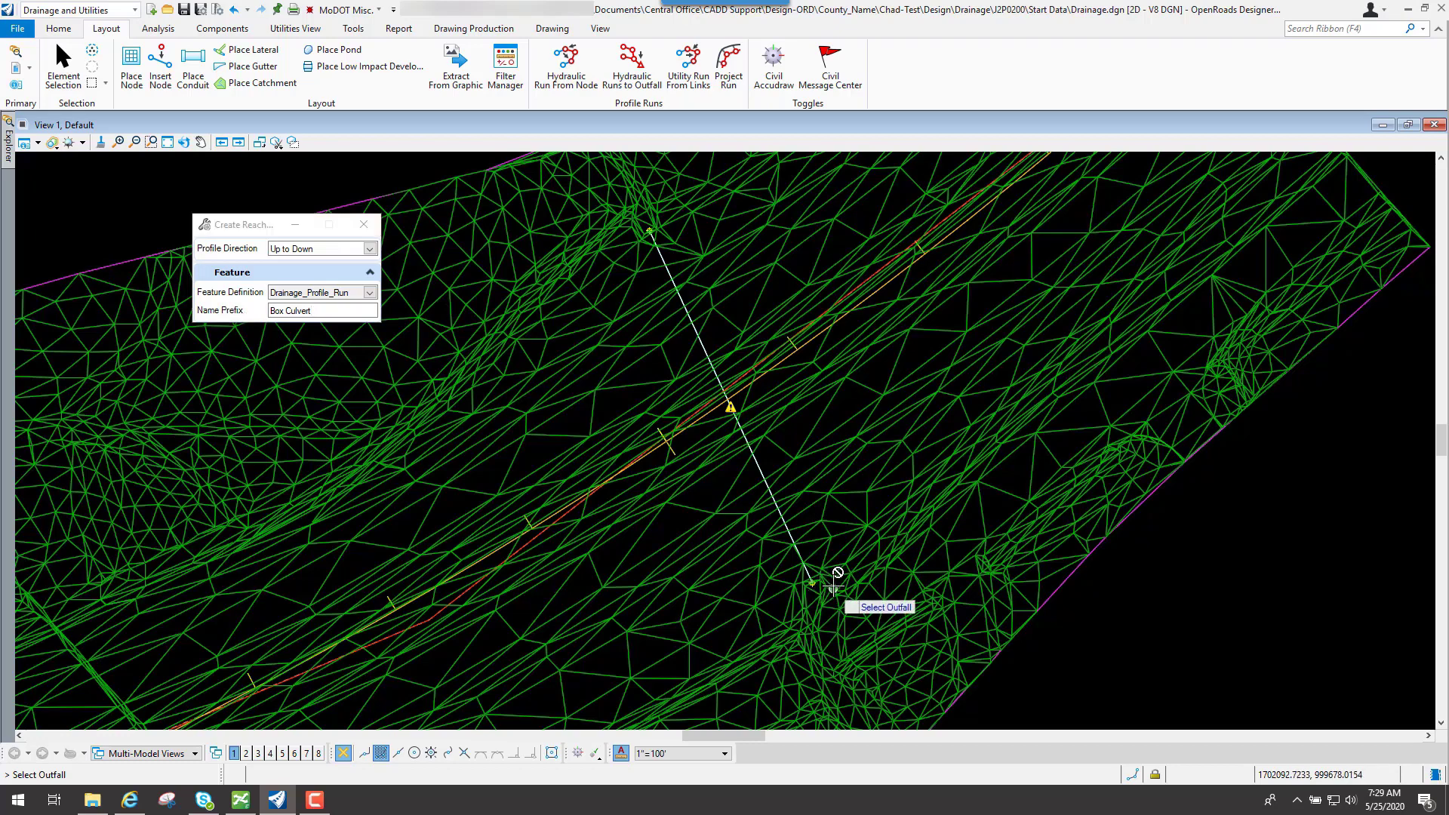
pyautogui.scroll(3, 653, 192)
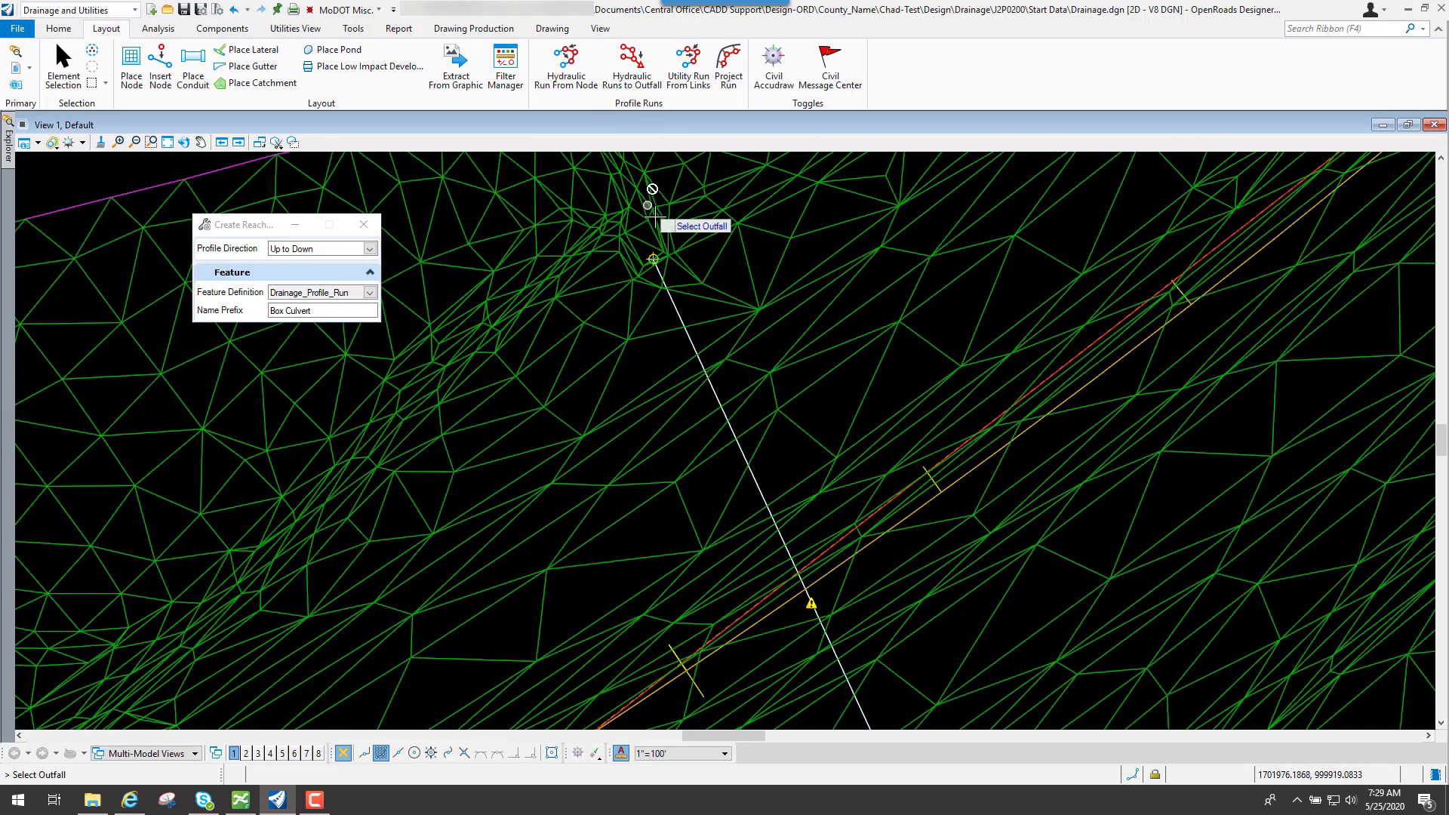
pyautogui.click(651, 254)
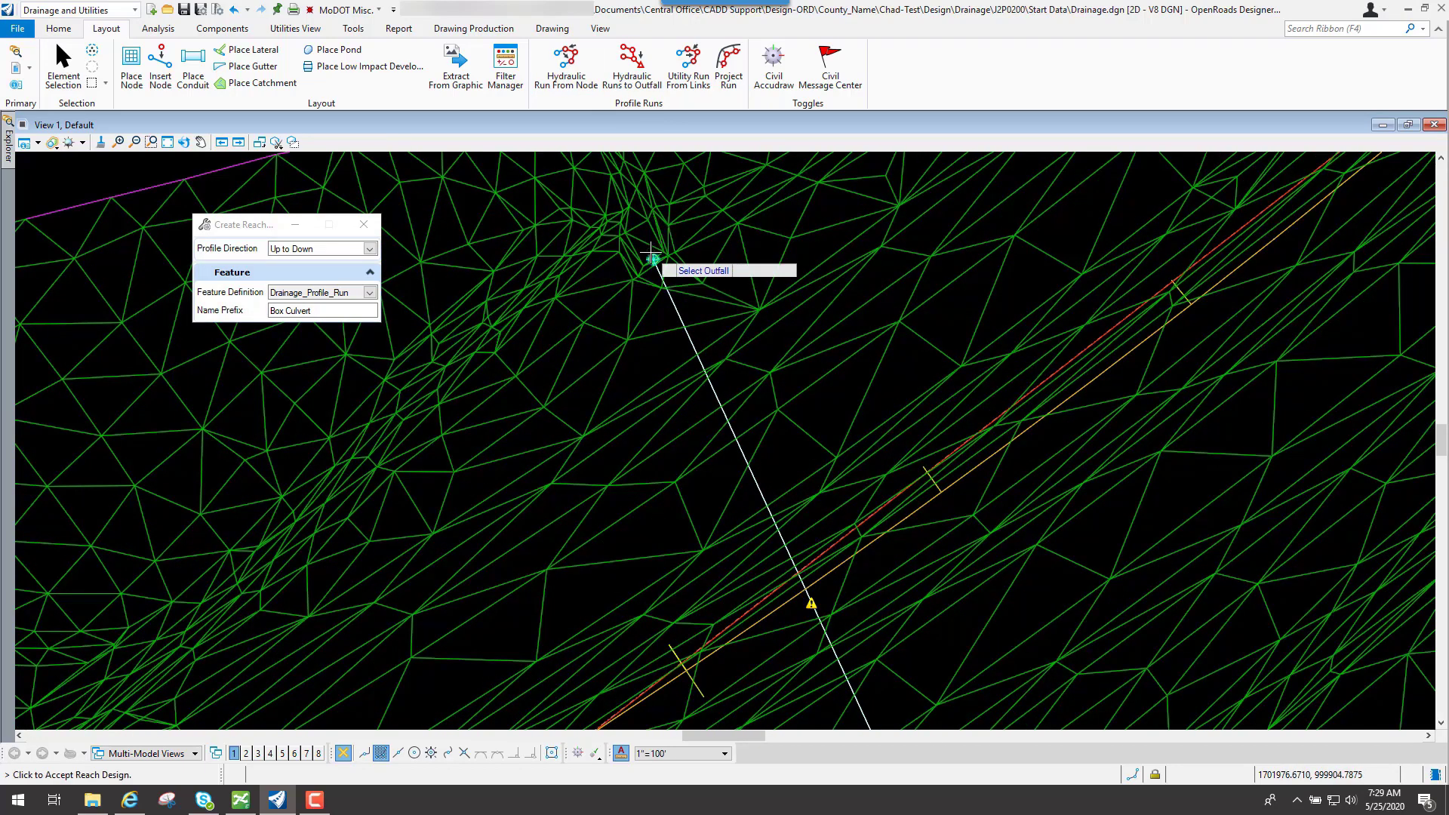
pyautogui.scroll(-4, 759, 260)
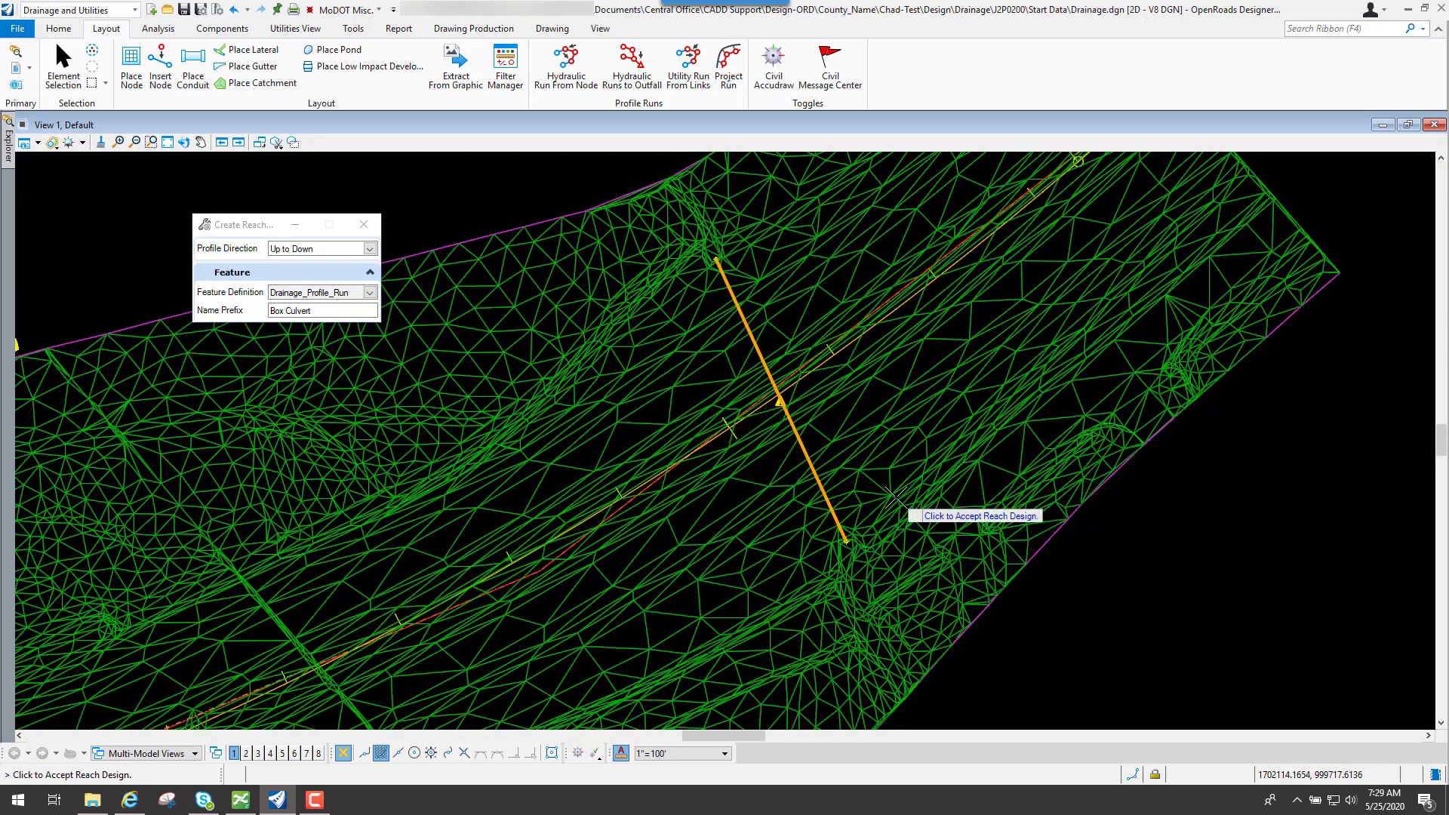
pyautogui.click(1116, 567)
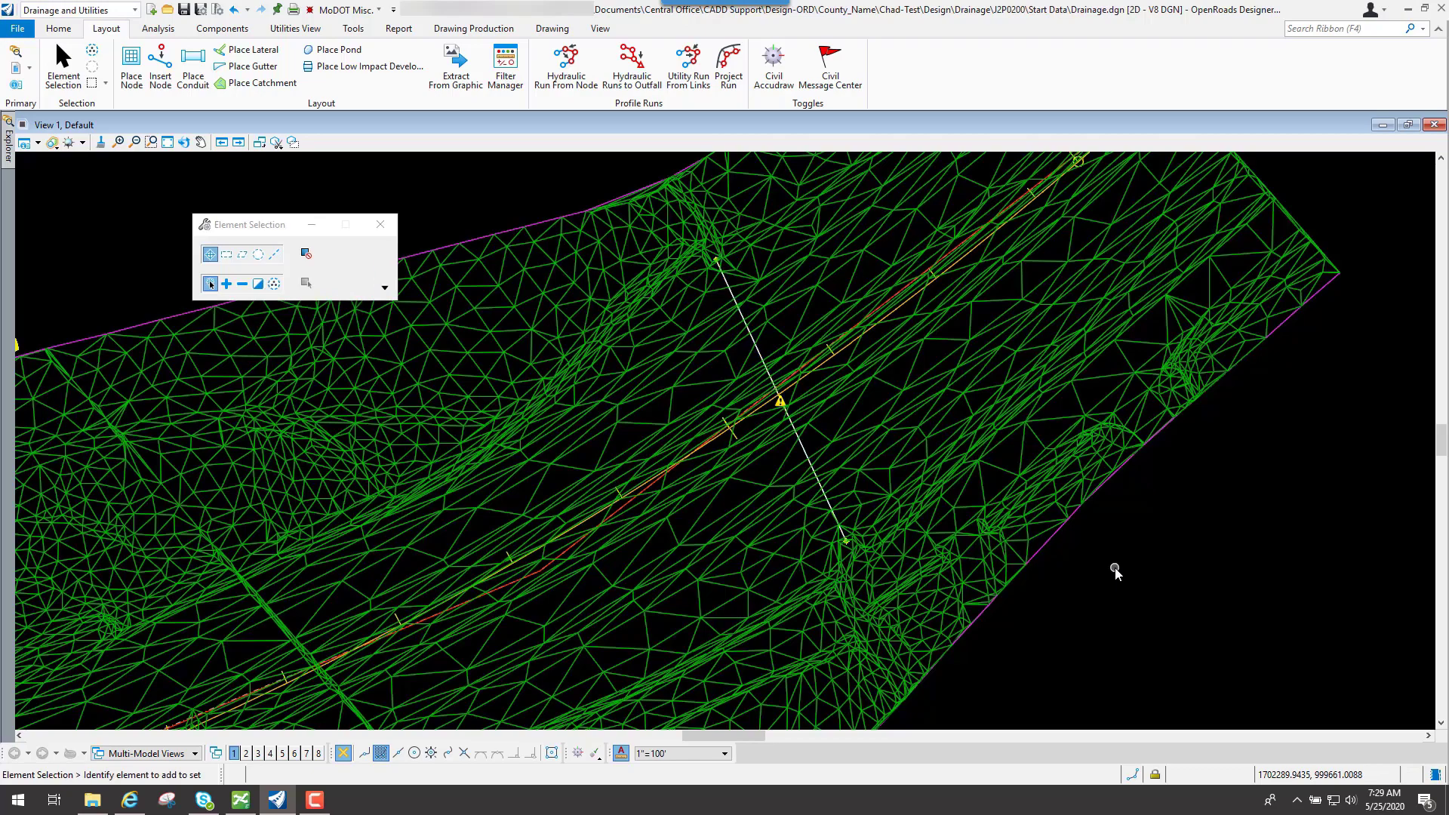
# Start another Hydraulic Runs to Outfall profile for the western culvert and assign it the Drainage_Profile_Run feature definition.
pyautogui.scroll(-8, 673, 442)
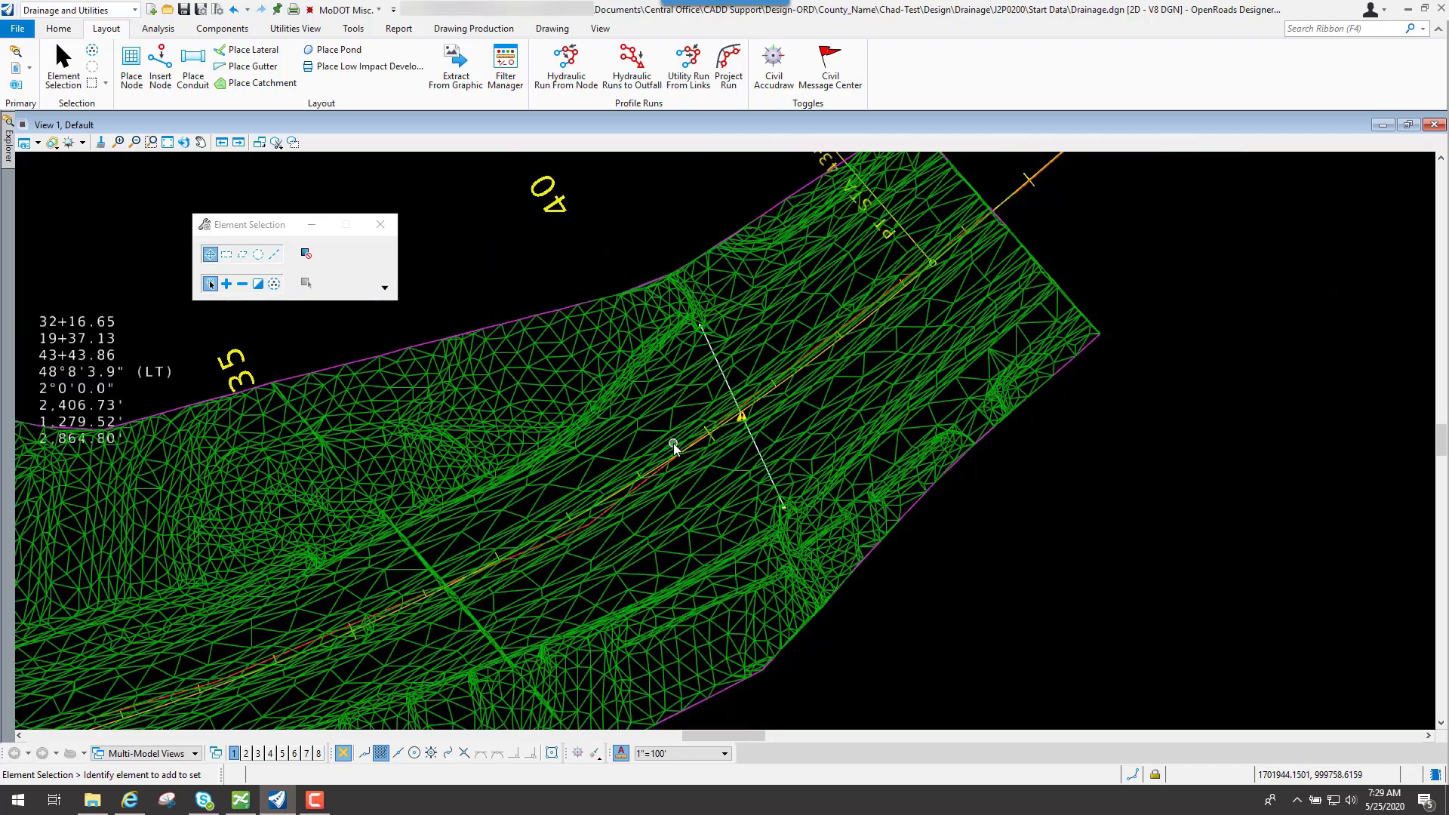
pyautogui.scroll(6, 230, 499)
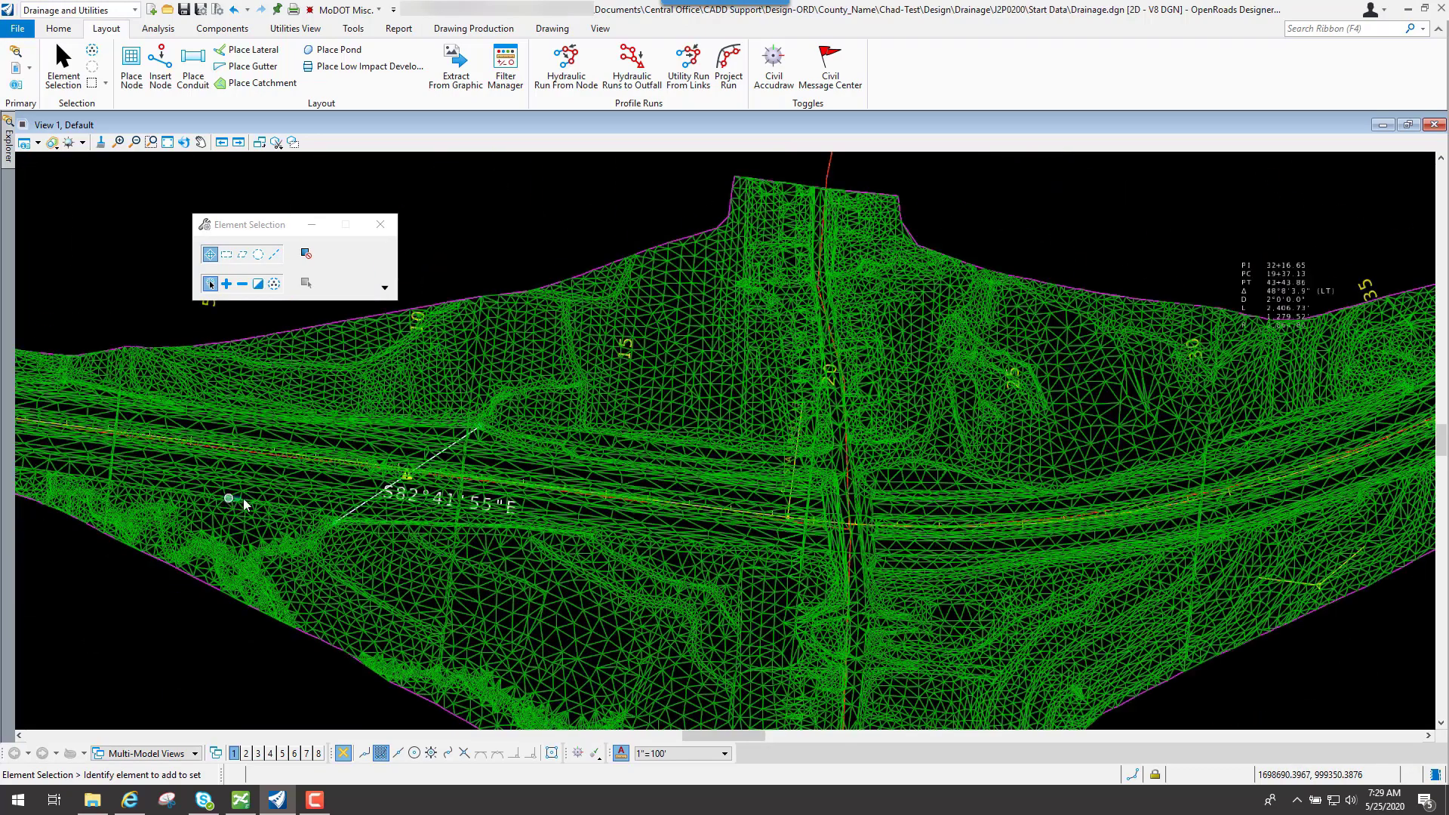
pyautogui.scroll(-6, 427, 518)
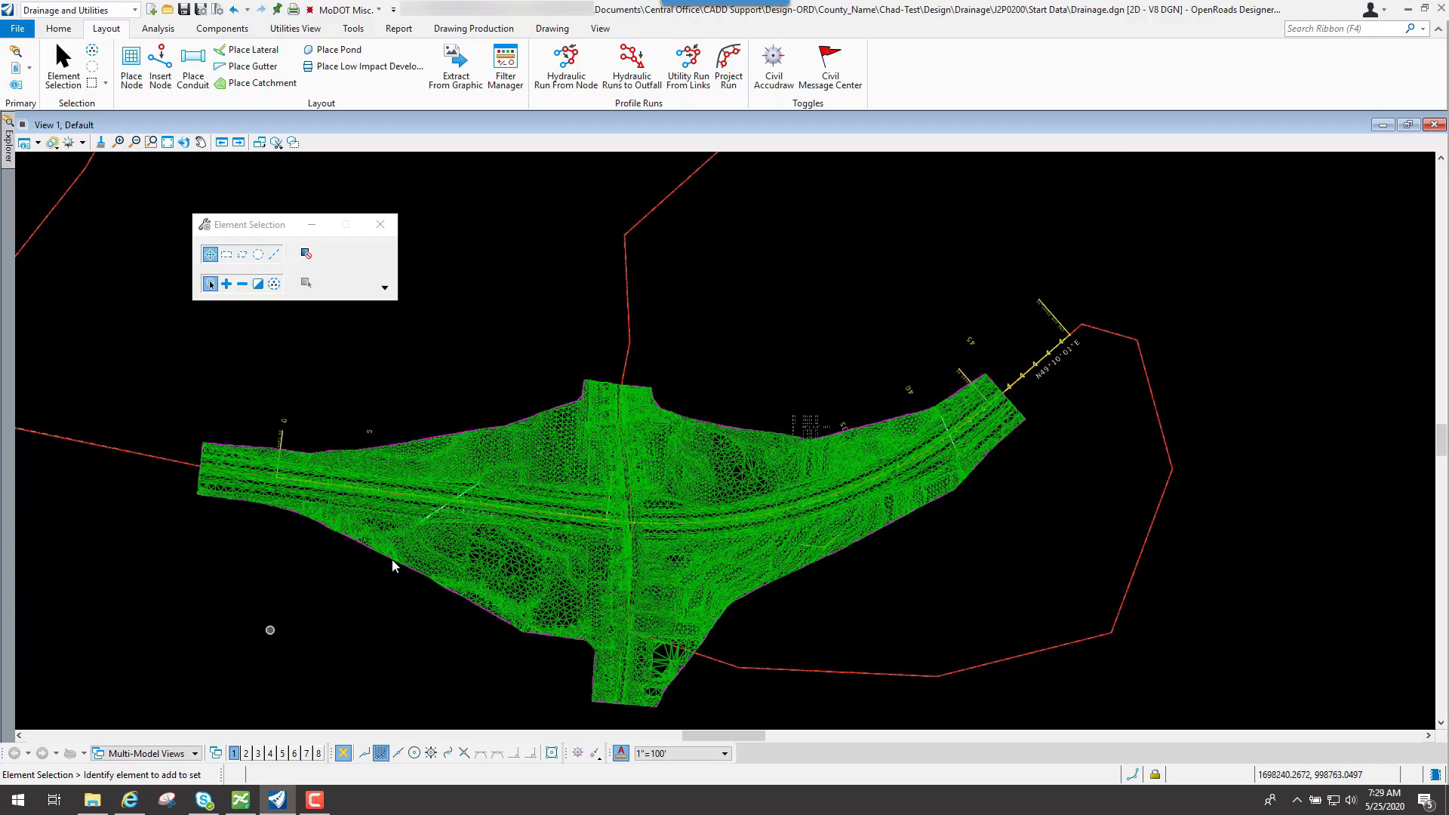
pyautogui.scroll(5, 428, 522)
pyautogui.scroll(3, 355, 516)
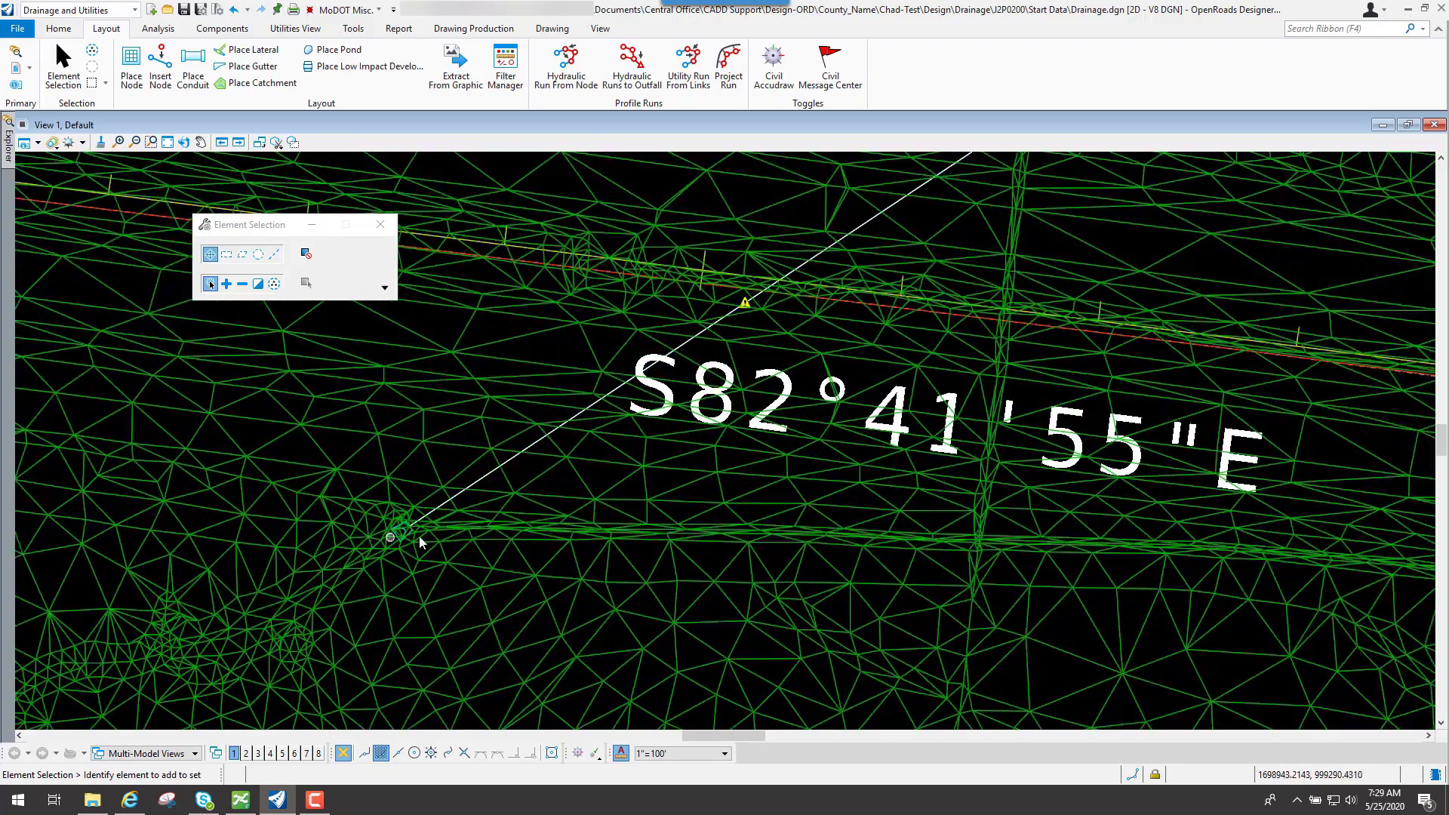
pyautogui.click(640, 72)
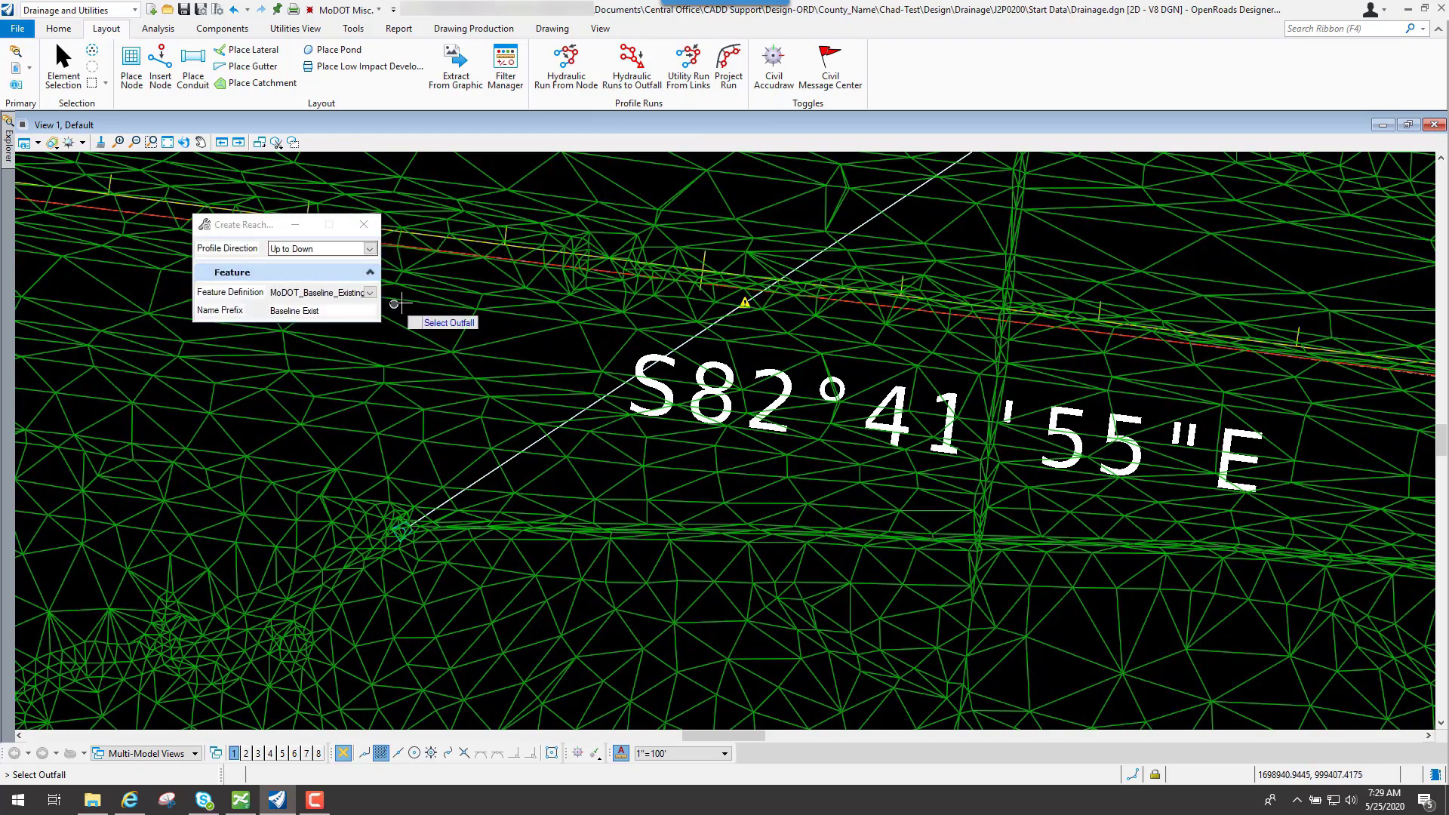
pyautogui.click(370, 292)
pyautogui.click(278, 379)
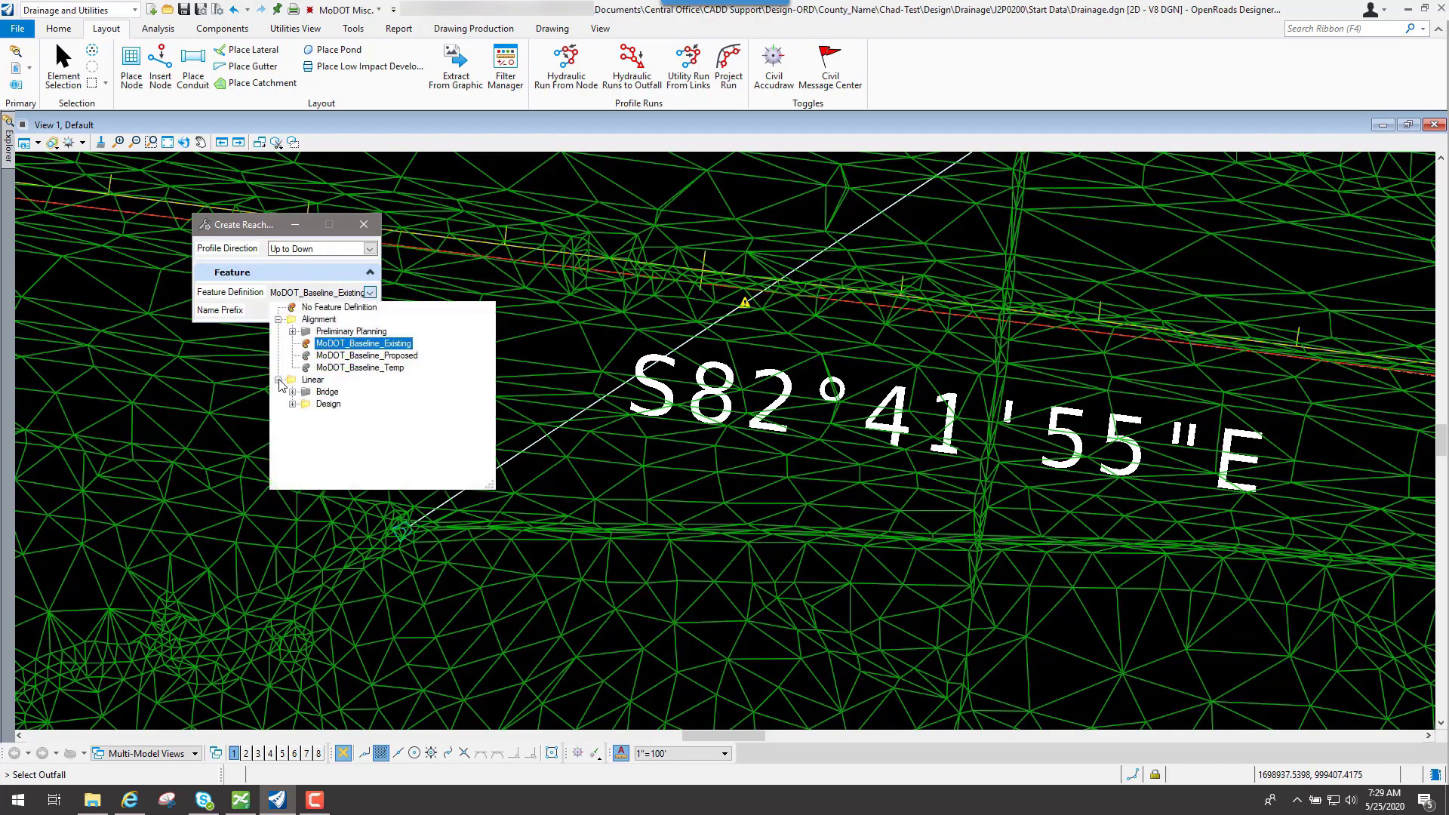
pyautogui.click(292, 404)
pyautogui.click(306, 404)
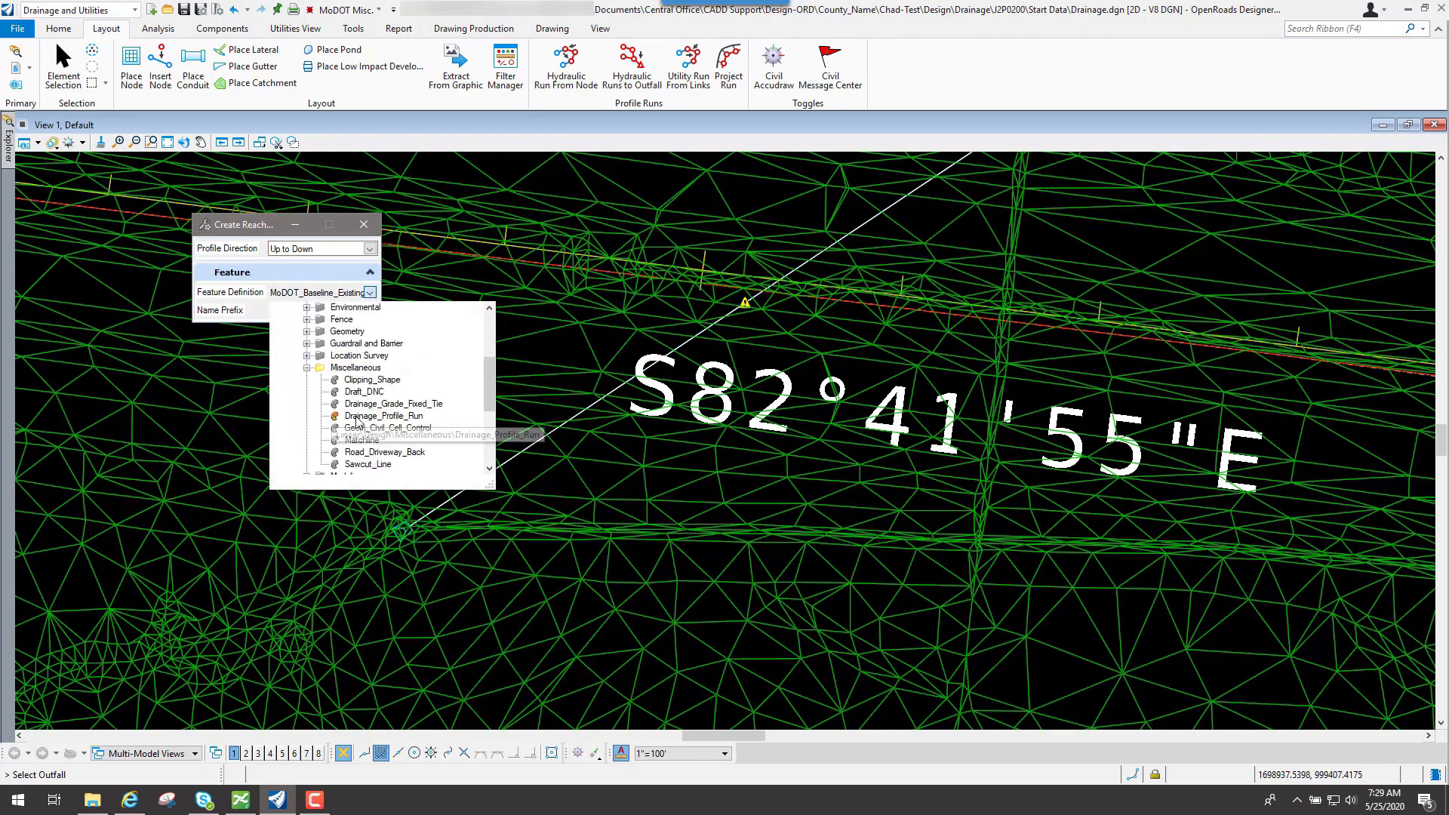
pyautogui.click(364, 435)
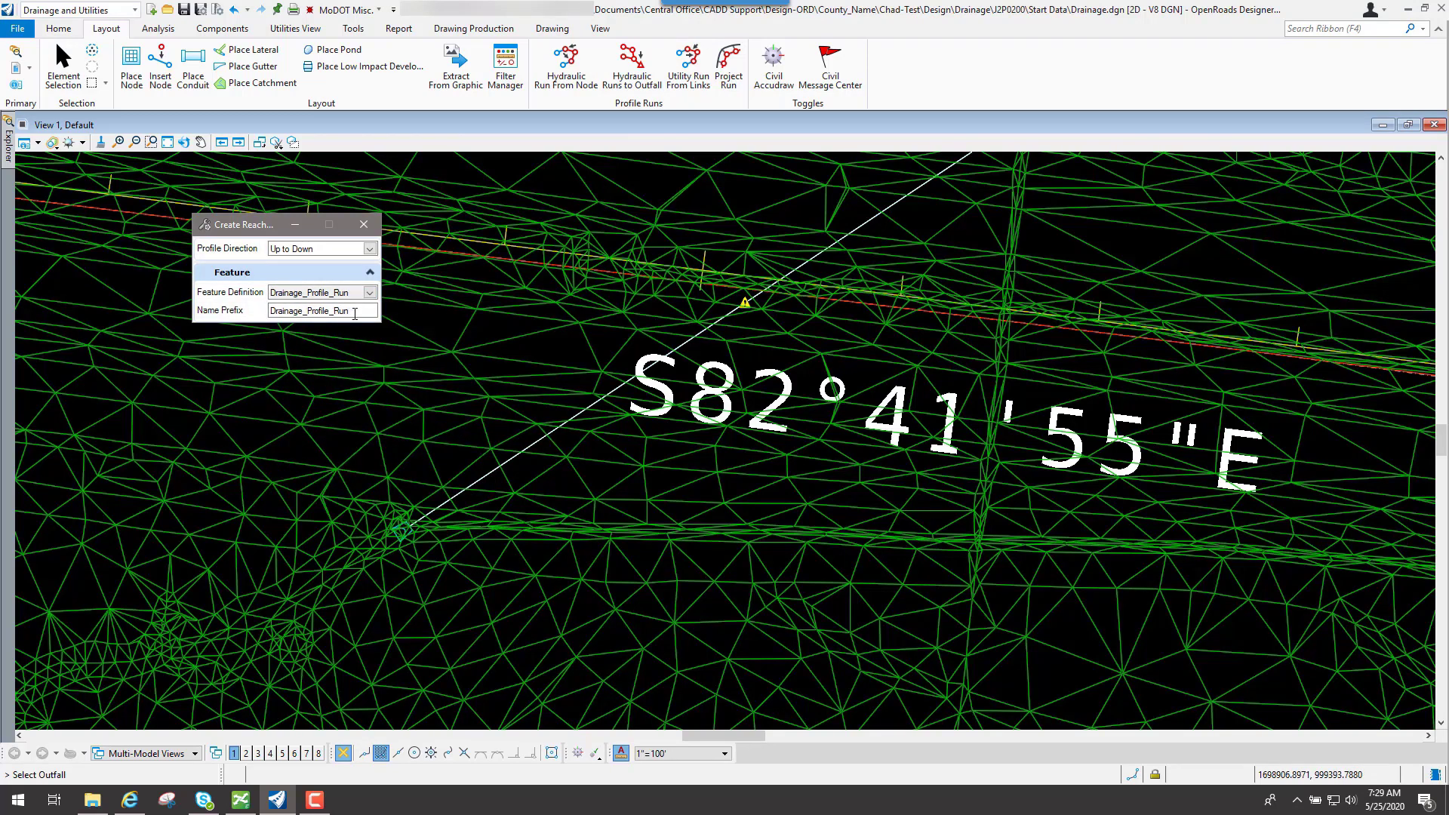
# Set the name prefix to Culvert and create the run from the outfall node at the western culvert's southwest end.
pyautogui.moveTo(354, 314); pyautogui.dragTo(260, 321)
pyautogui.write('Culvert')
pyautogui.scroll(4, 402, 559)
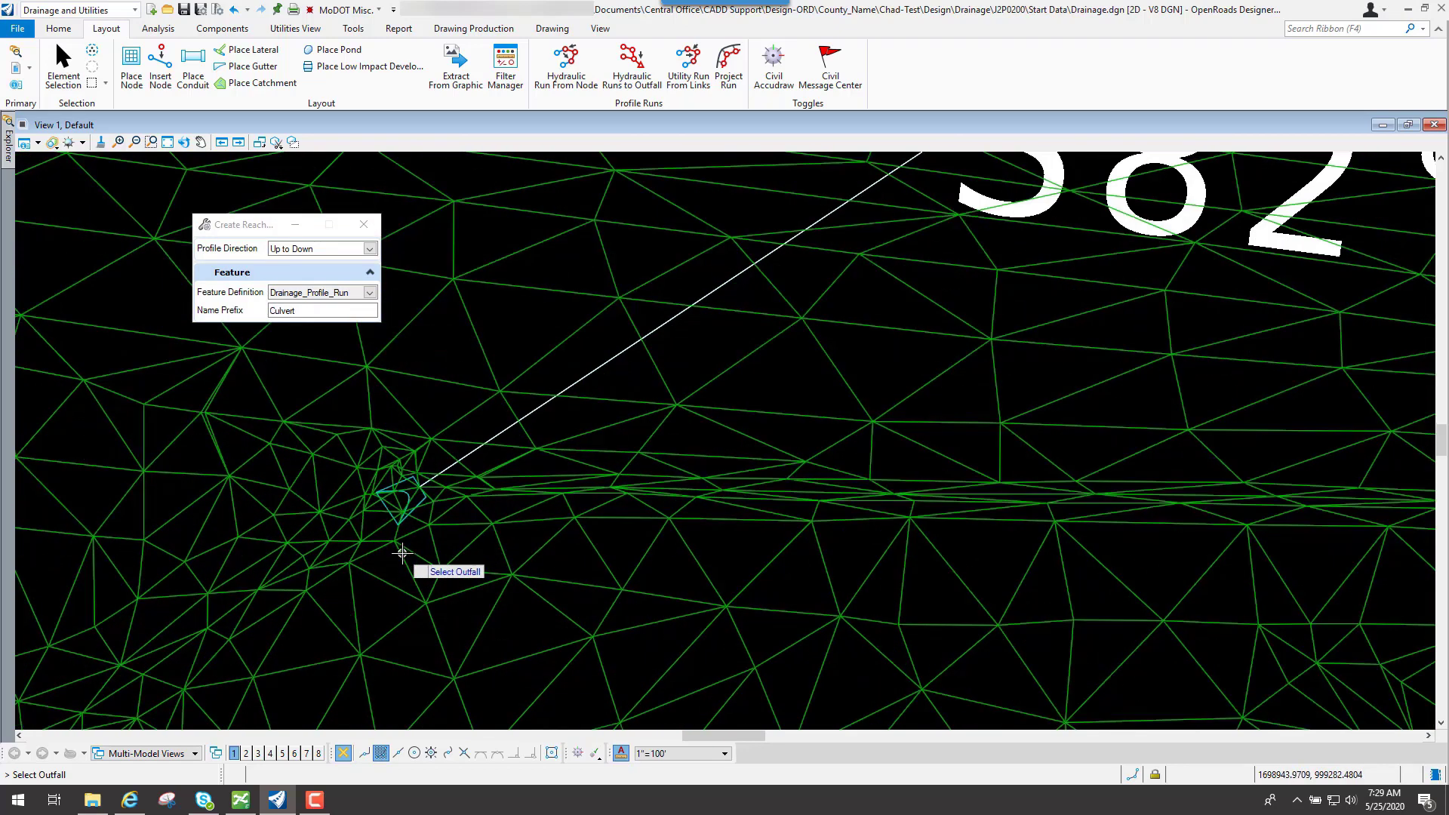
pyautogui.click(388, 514)
pyautogui.scroll(-1, 479, 518)
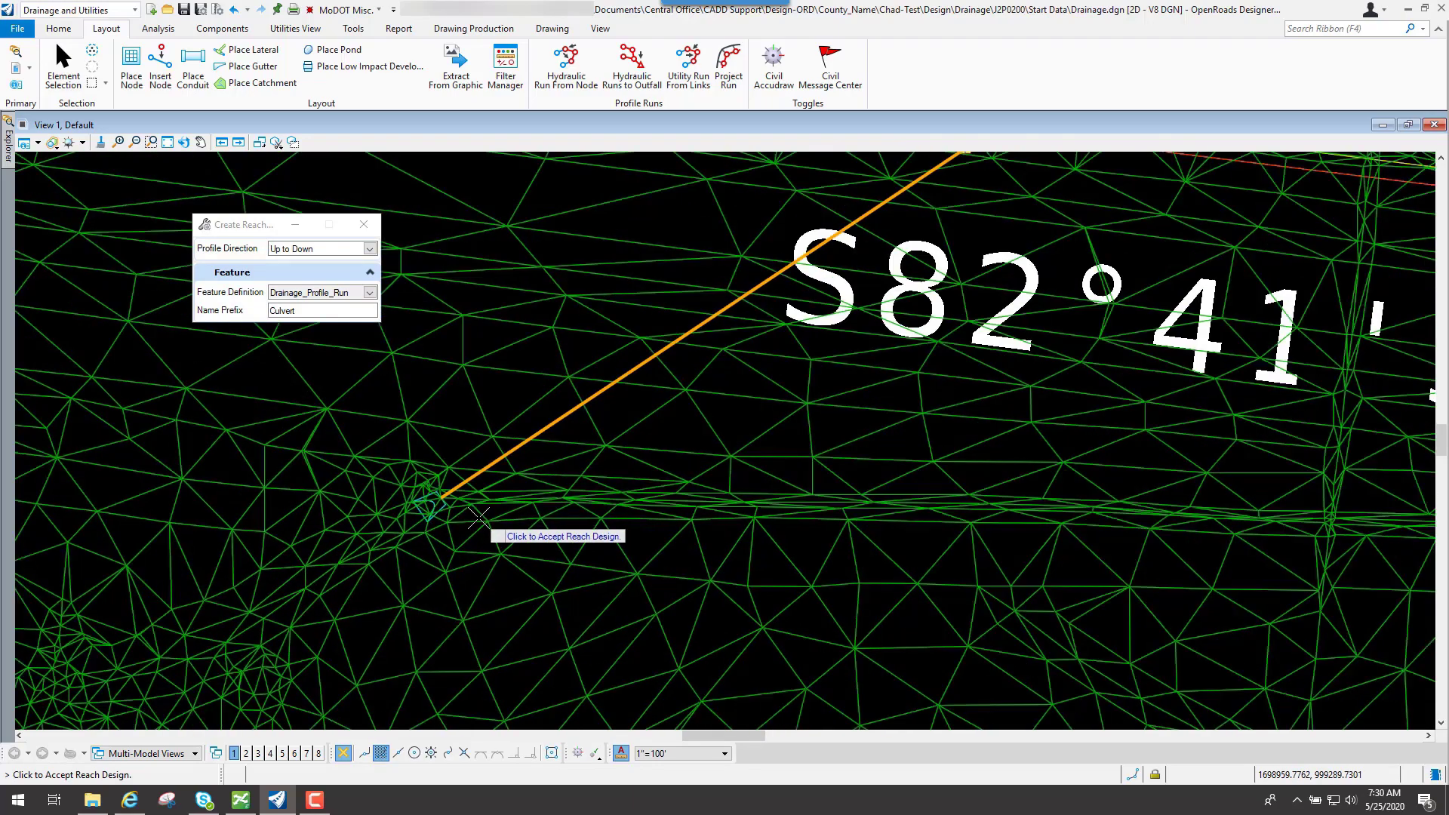
pyautogui.scroll(-3, 478, 518)
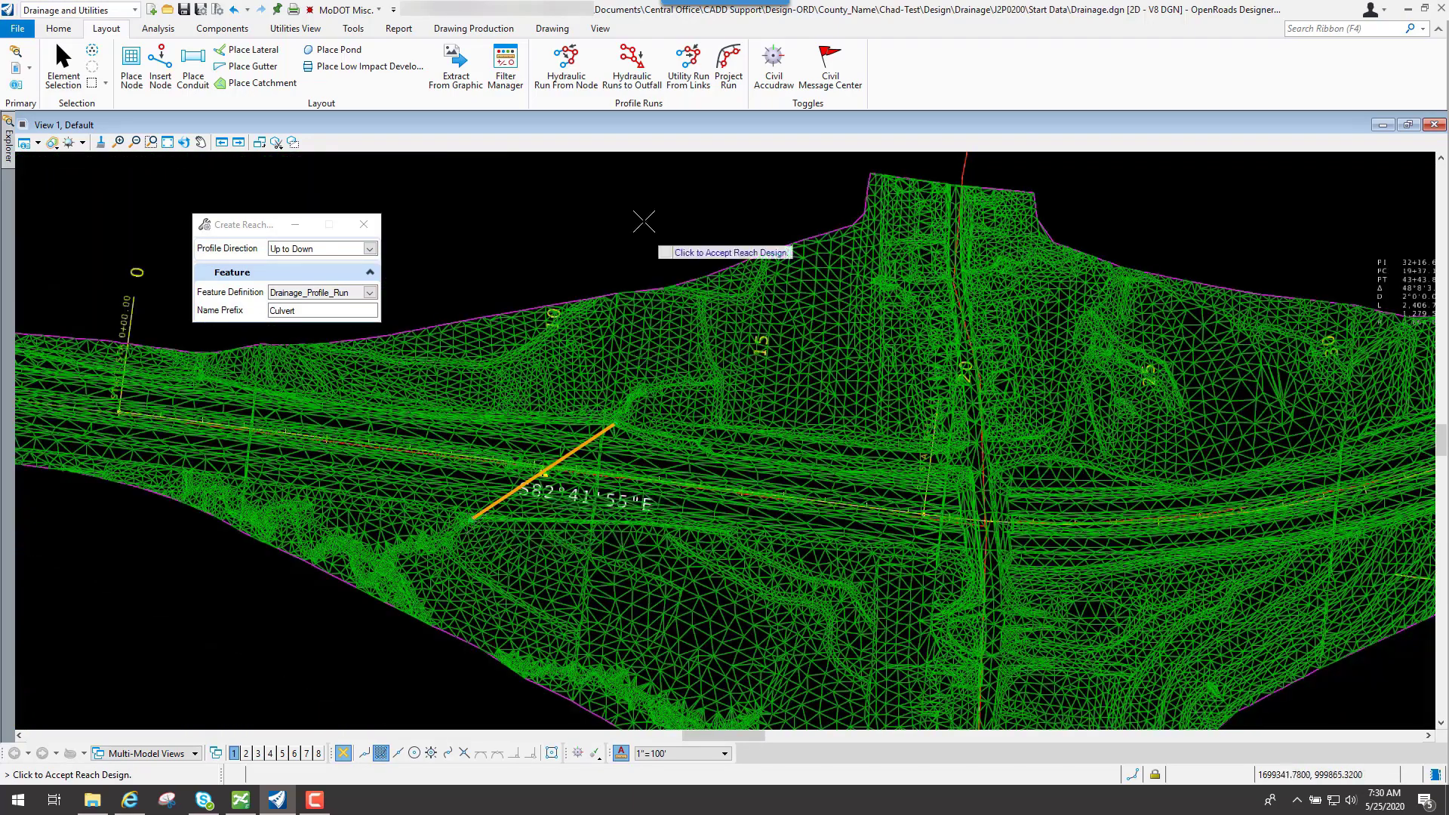
pyautogui.click(591, 222)
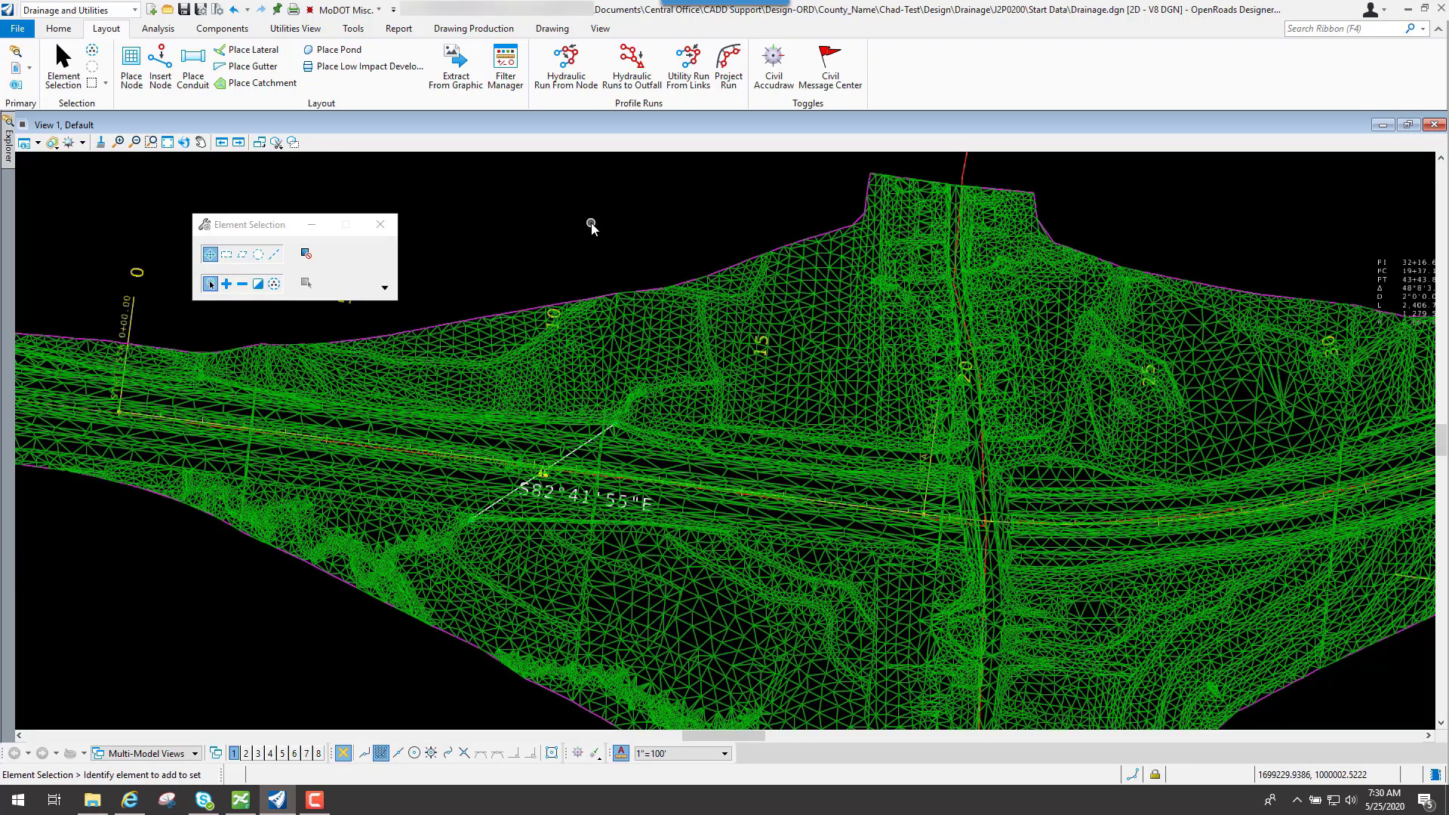
# Pin the Explorer open and expand the Drainage and Utilities Model down to the Profile Runs of Drainage.dgn.
pyautogui.moveTo(7, 155)
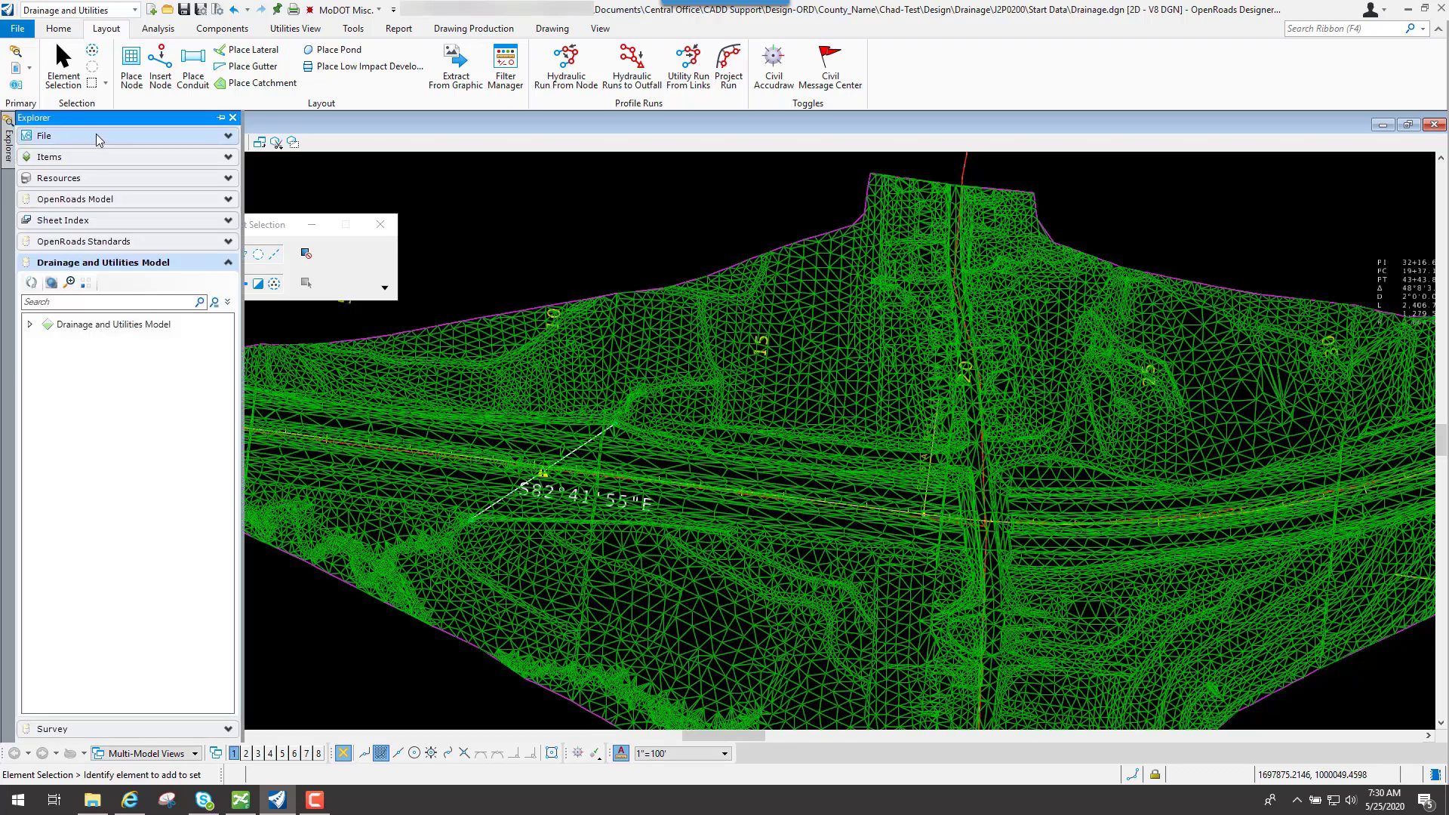
pyautogui.click(221, 116)
pyautogui.click(94, 264)
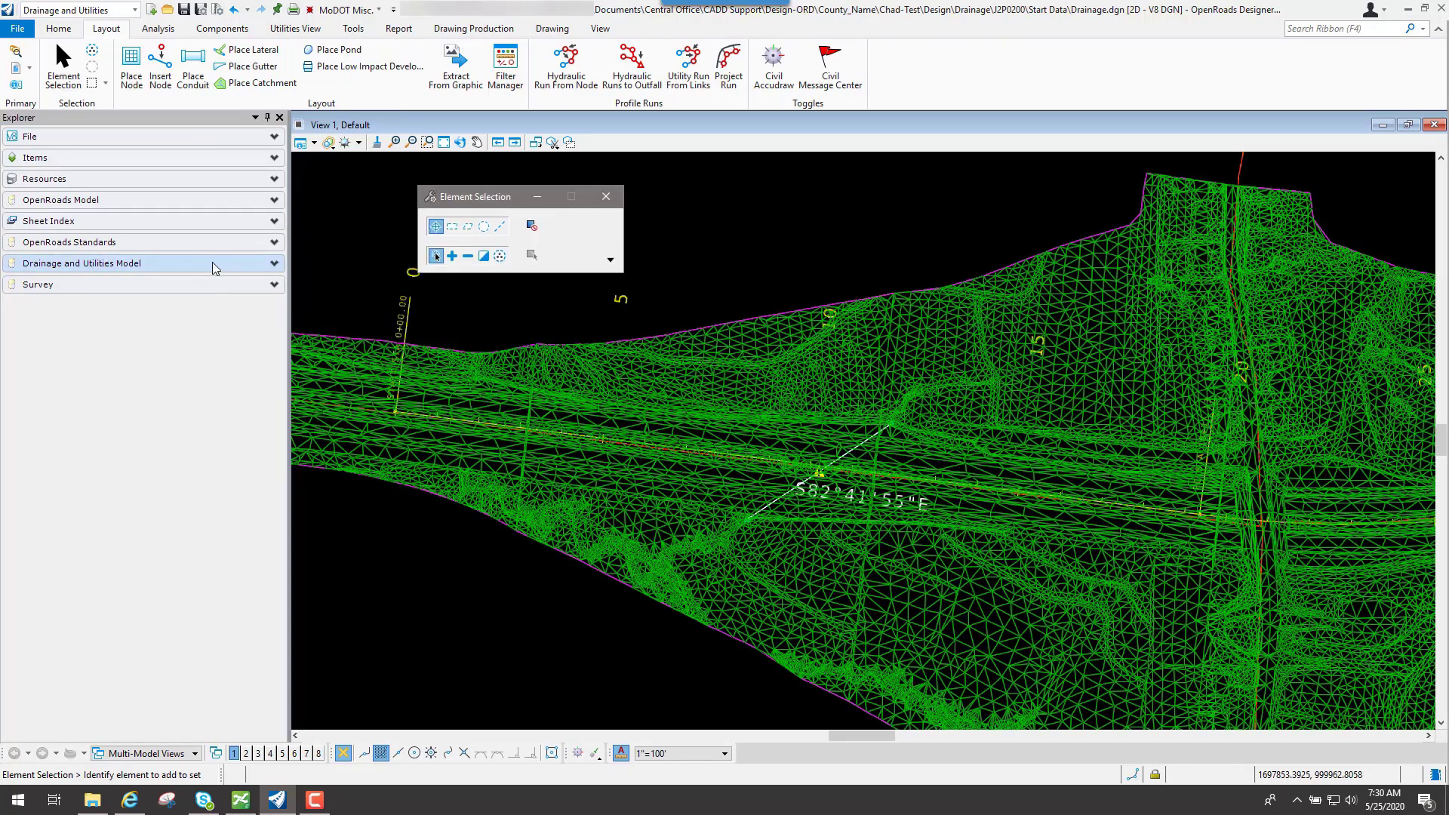
pyautogui.click(204, 266)
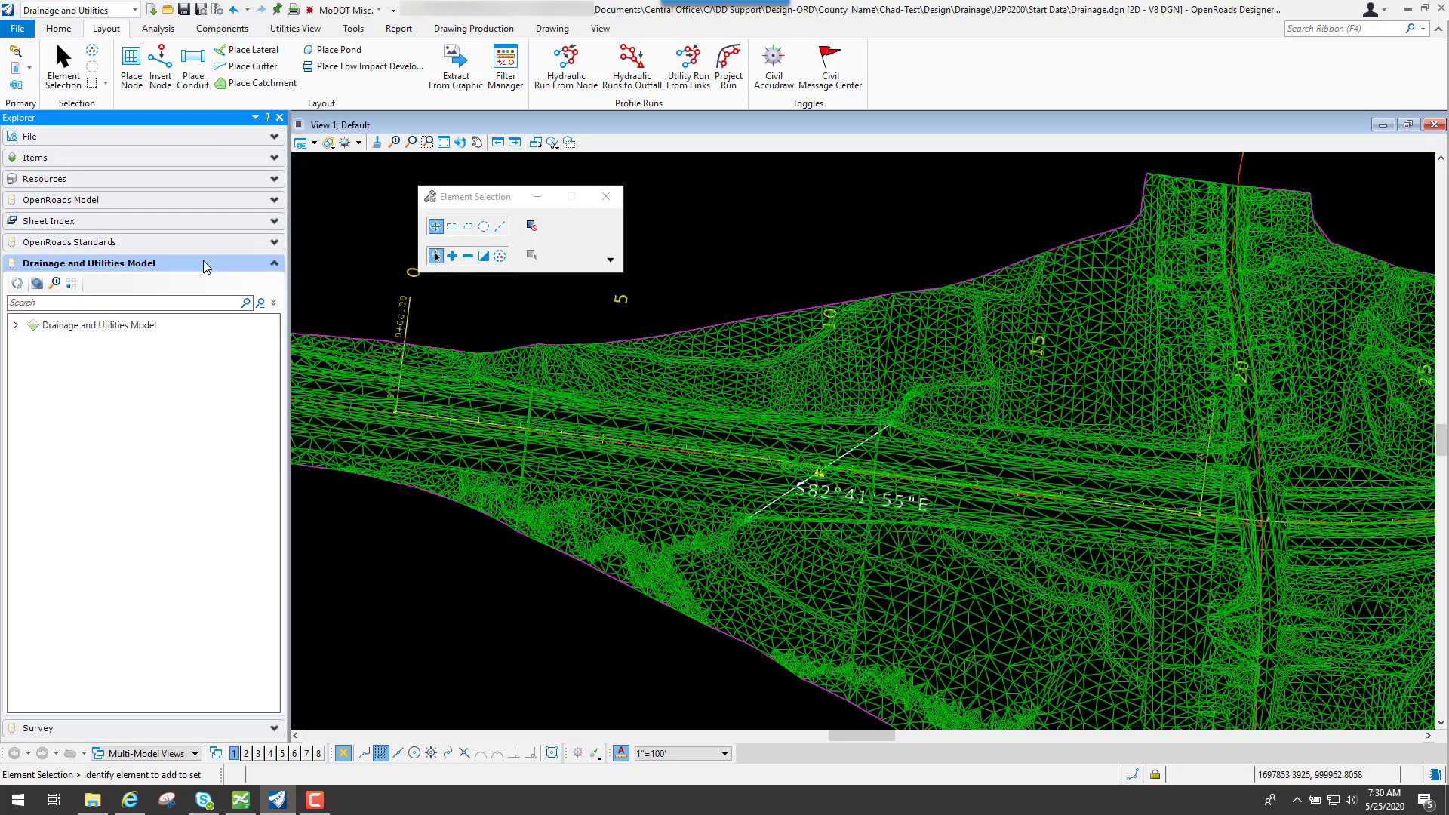
pyautogui.click(15, 327)
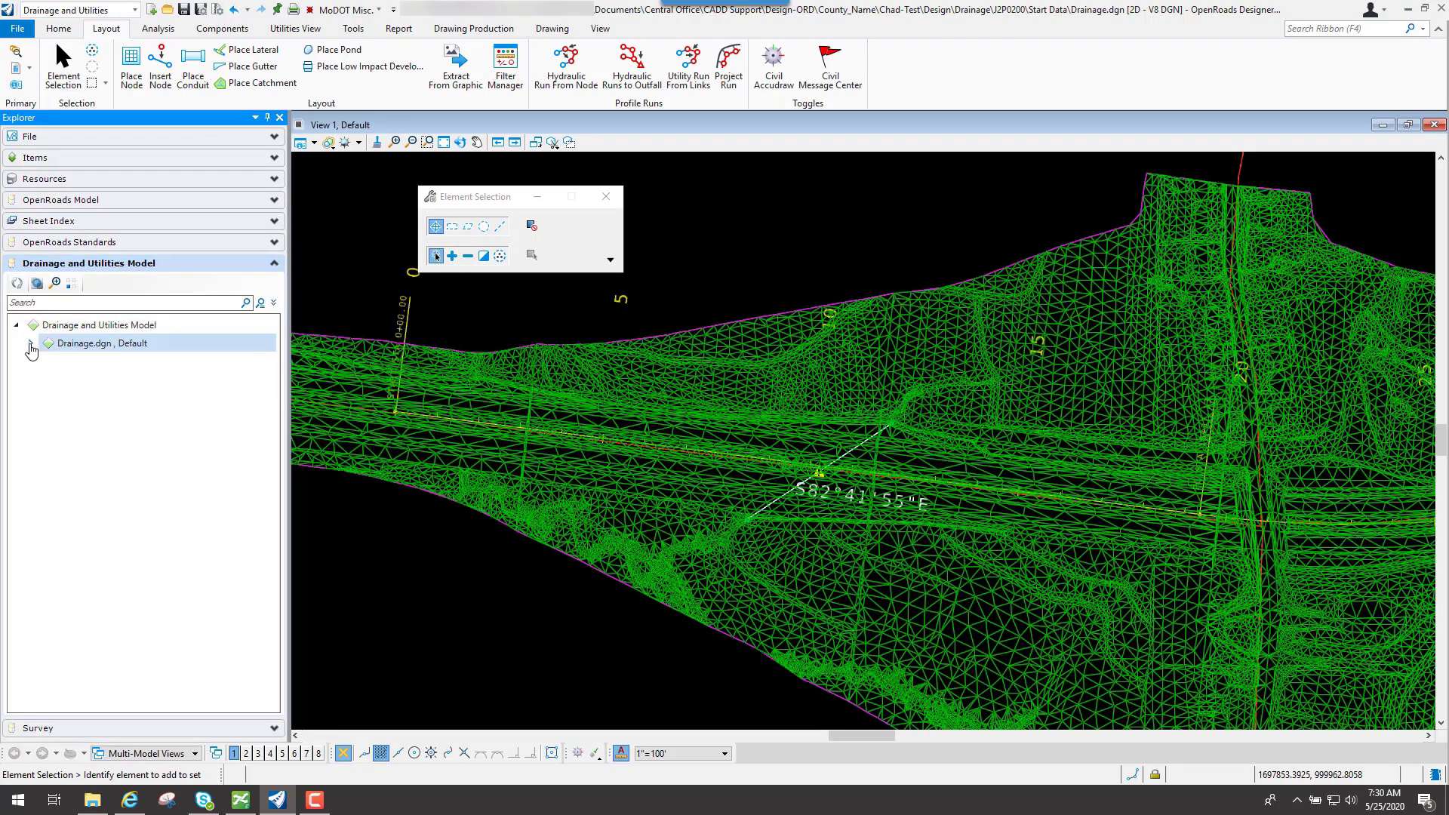
pyautogui.click(30, 345)
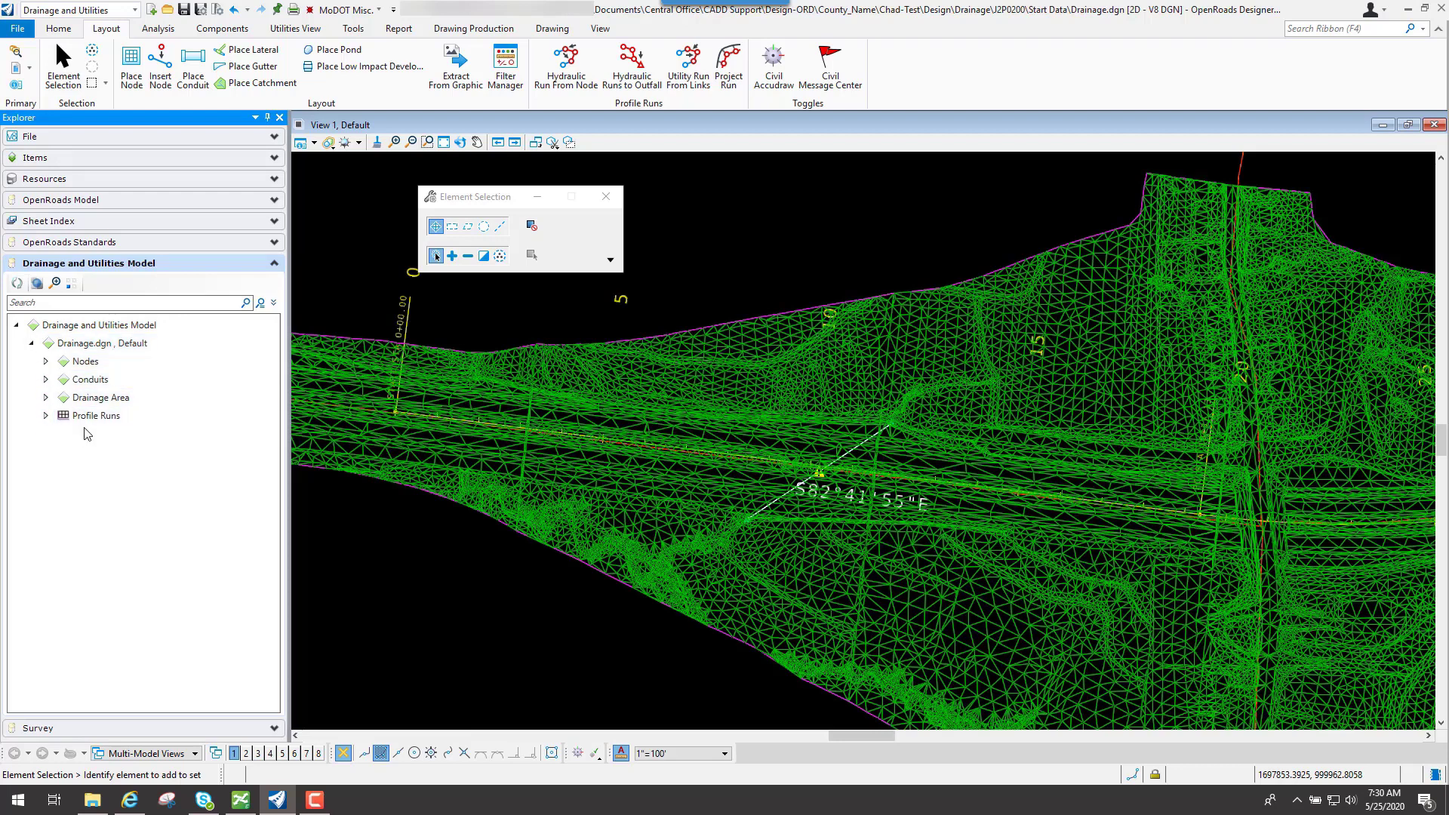
pyautogui.click(46, 417)
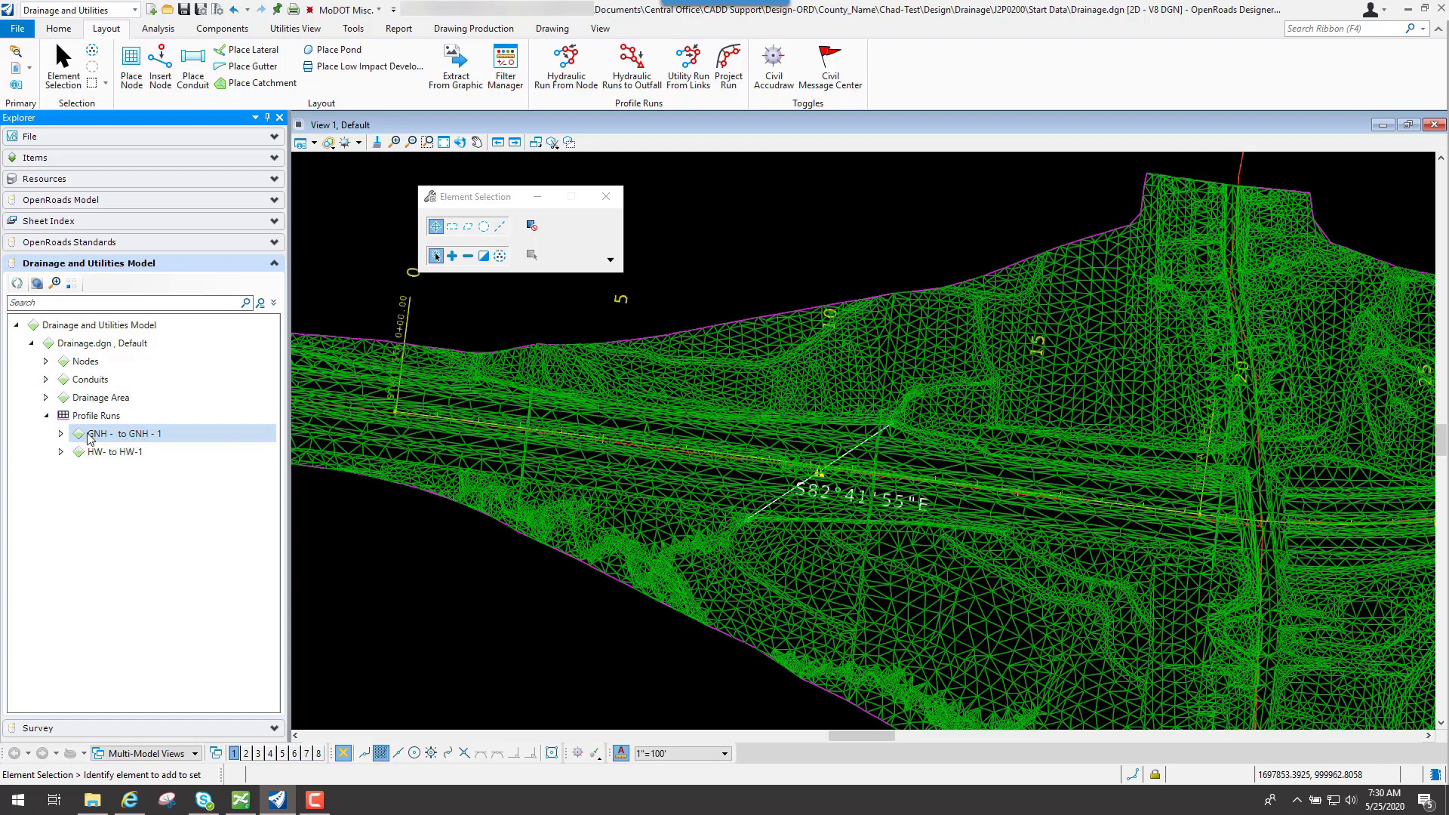
# View the analysis profile of the GNH - to GNH - 1 profile run, and close it.
pyautogui.click(135, 438)
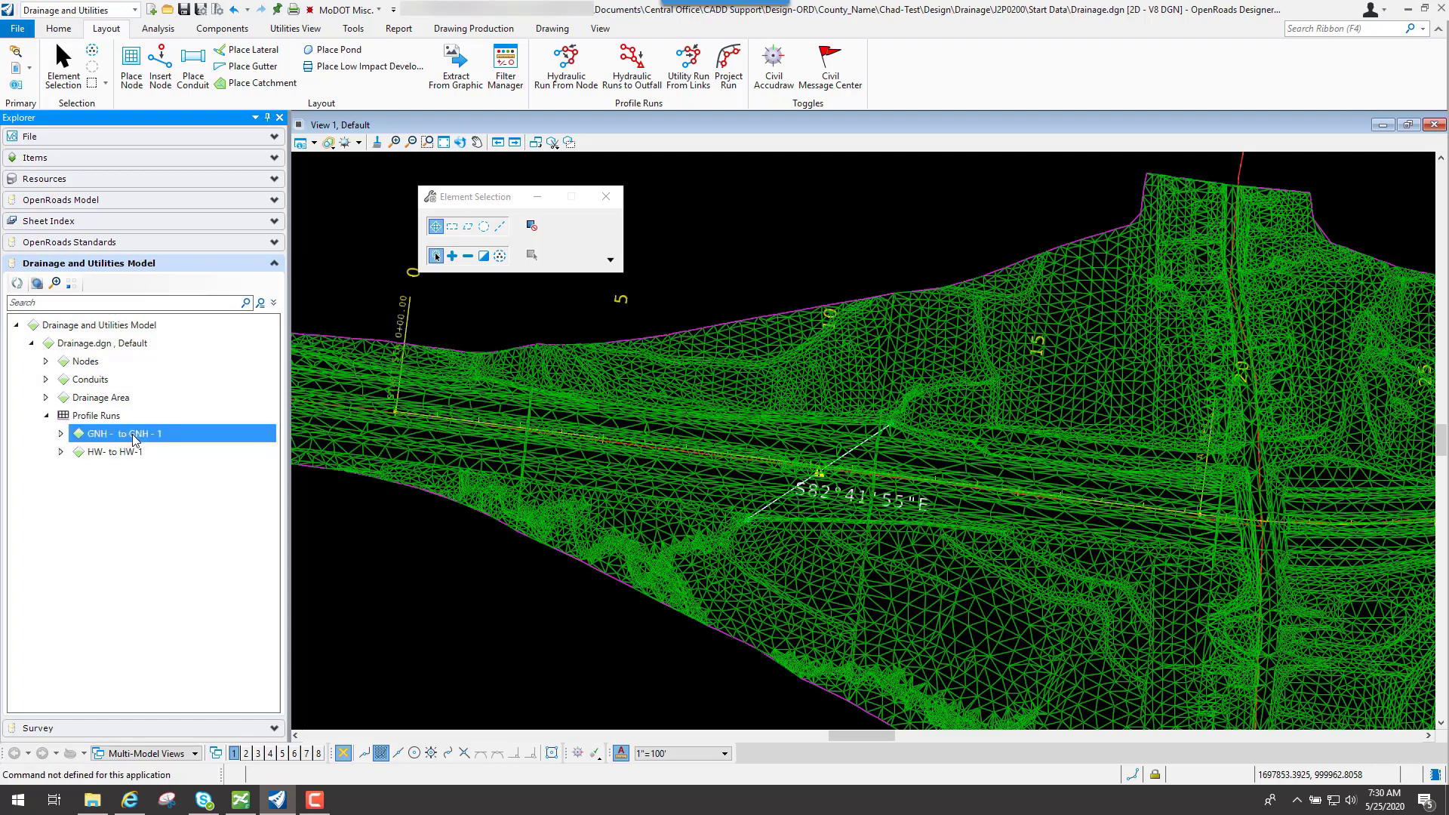
pyautogui.rightClick(133, 438)
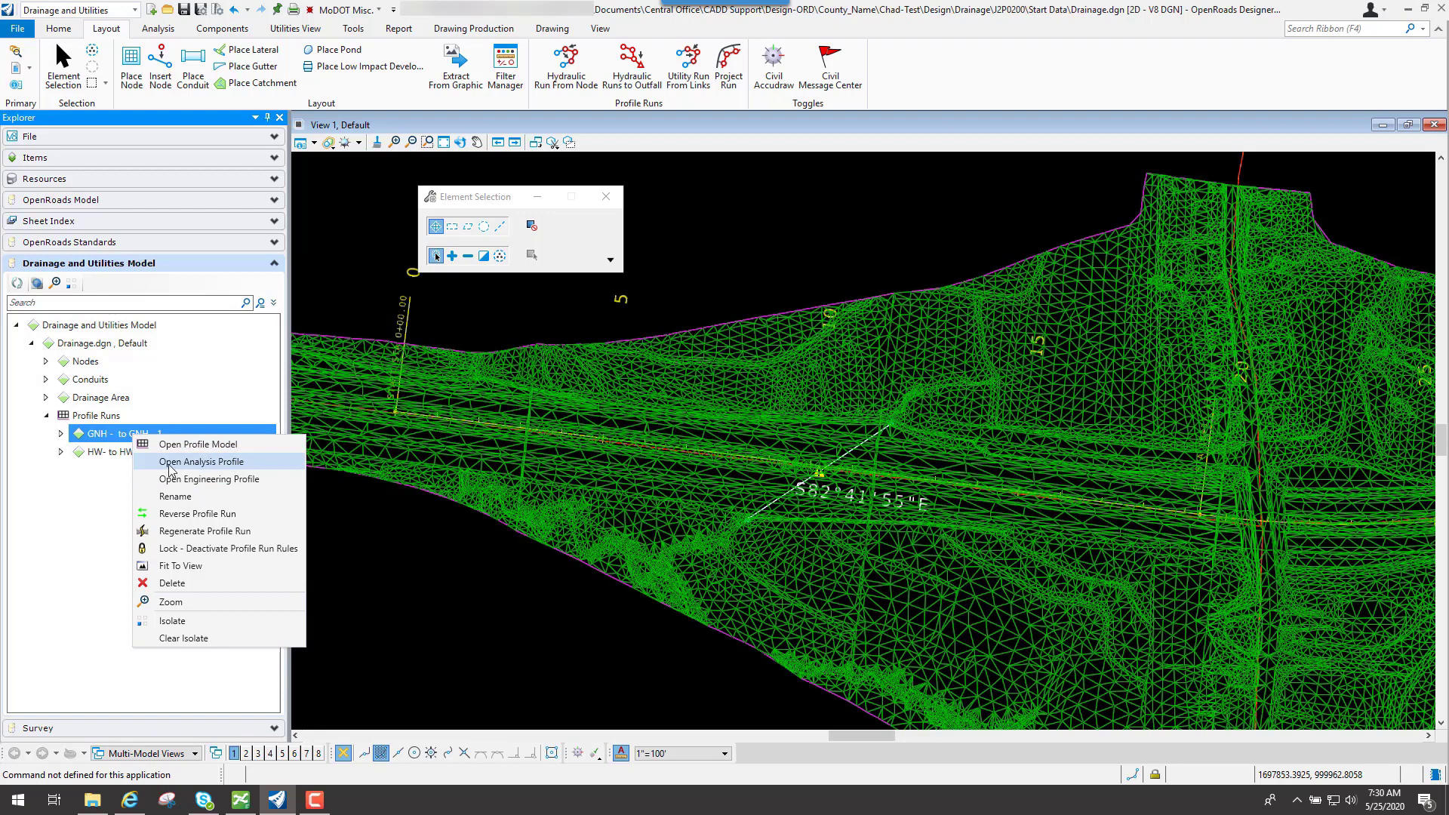
pyautogui.click(218, 465)
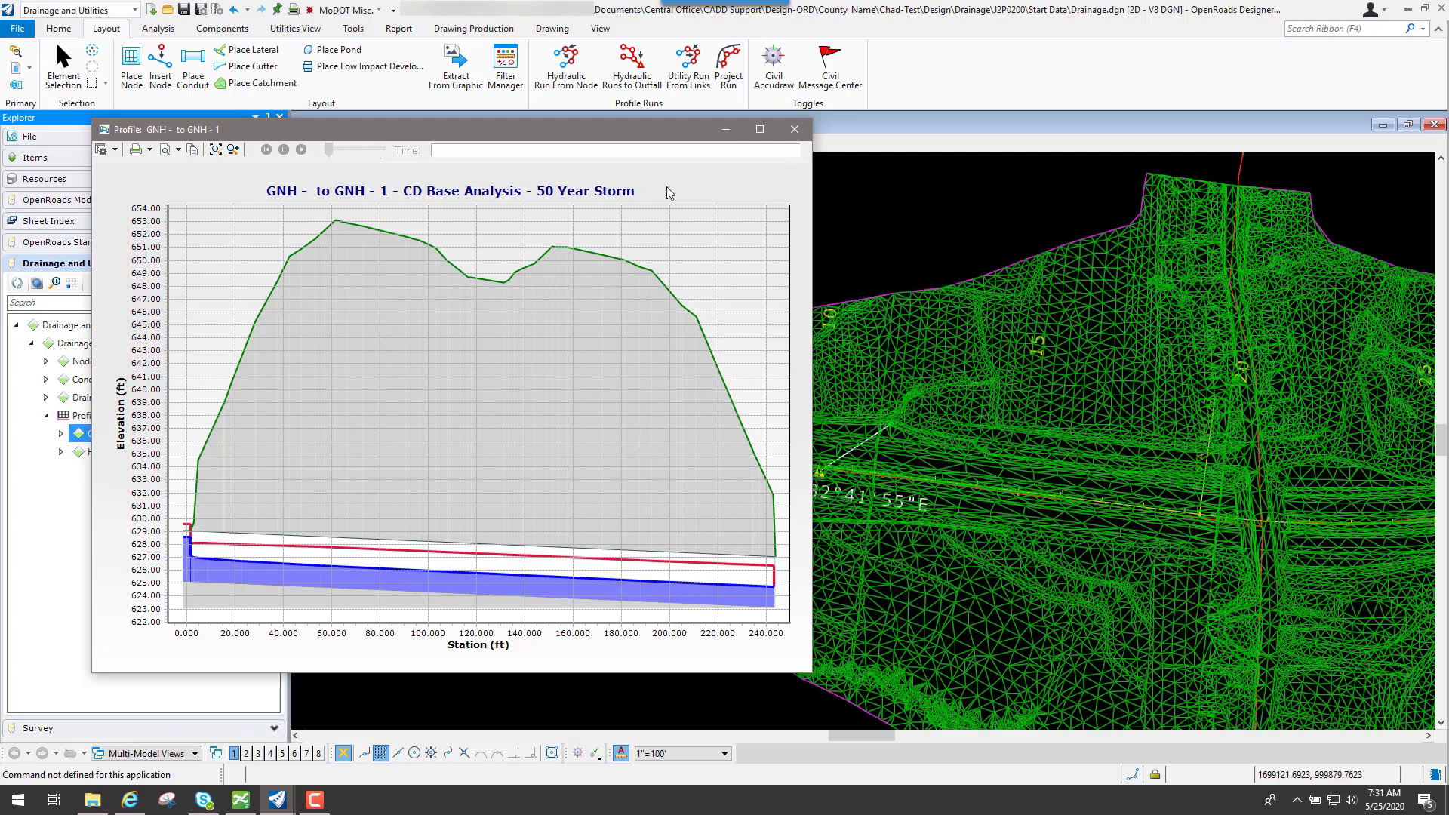
pyautogui.click(798, 131)
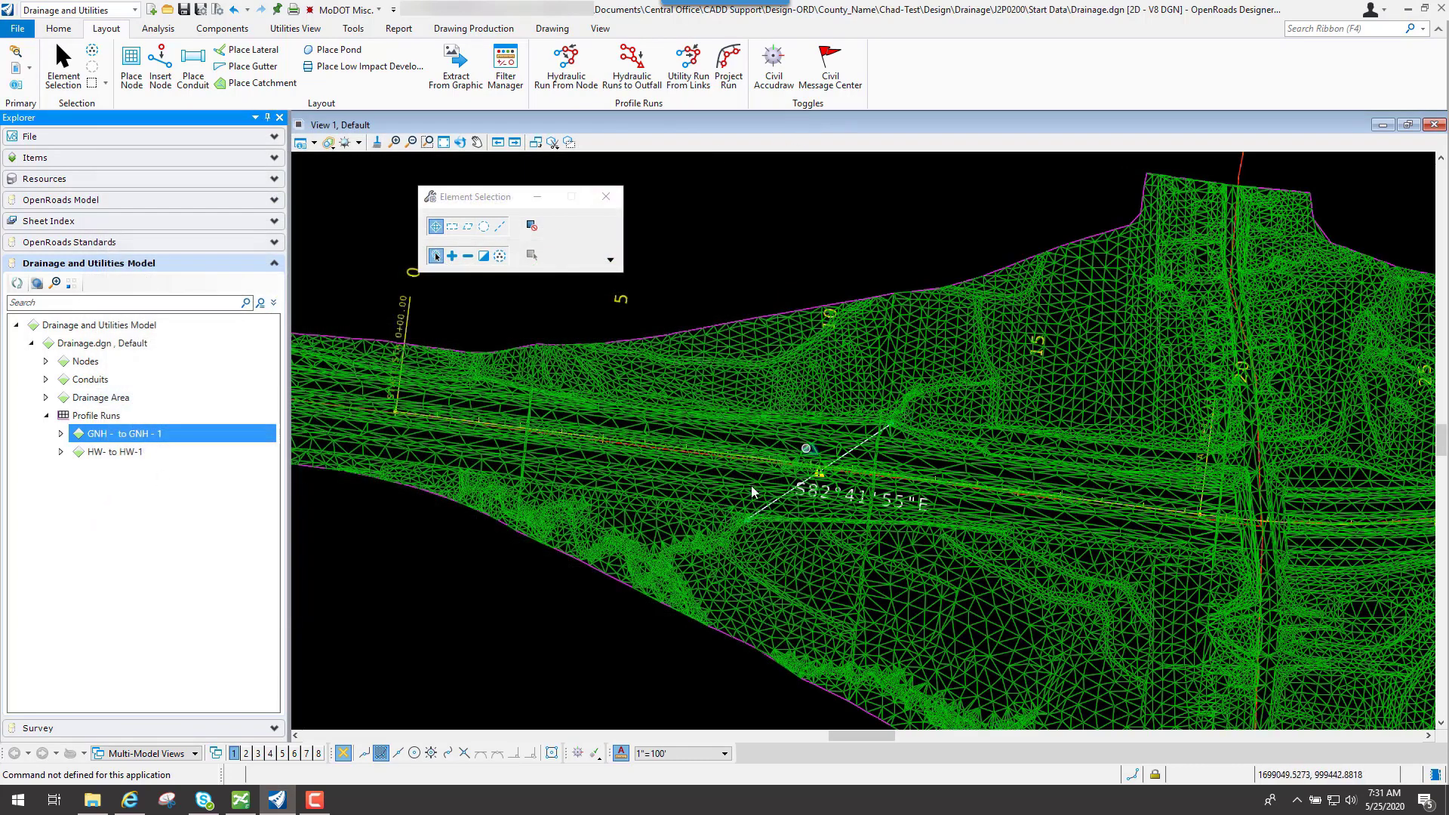
# View the analysis profile of the HW- to HW-1 profile run.
pyautogui.click(111, 451)
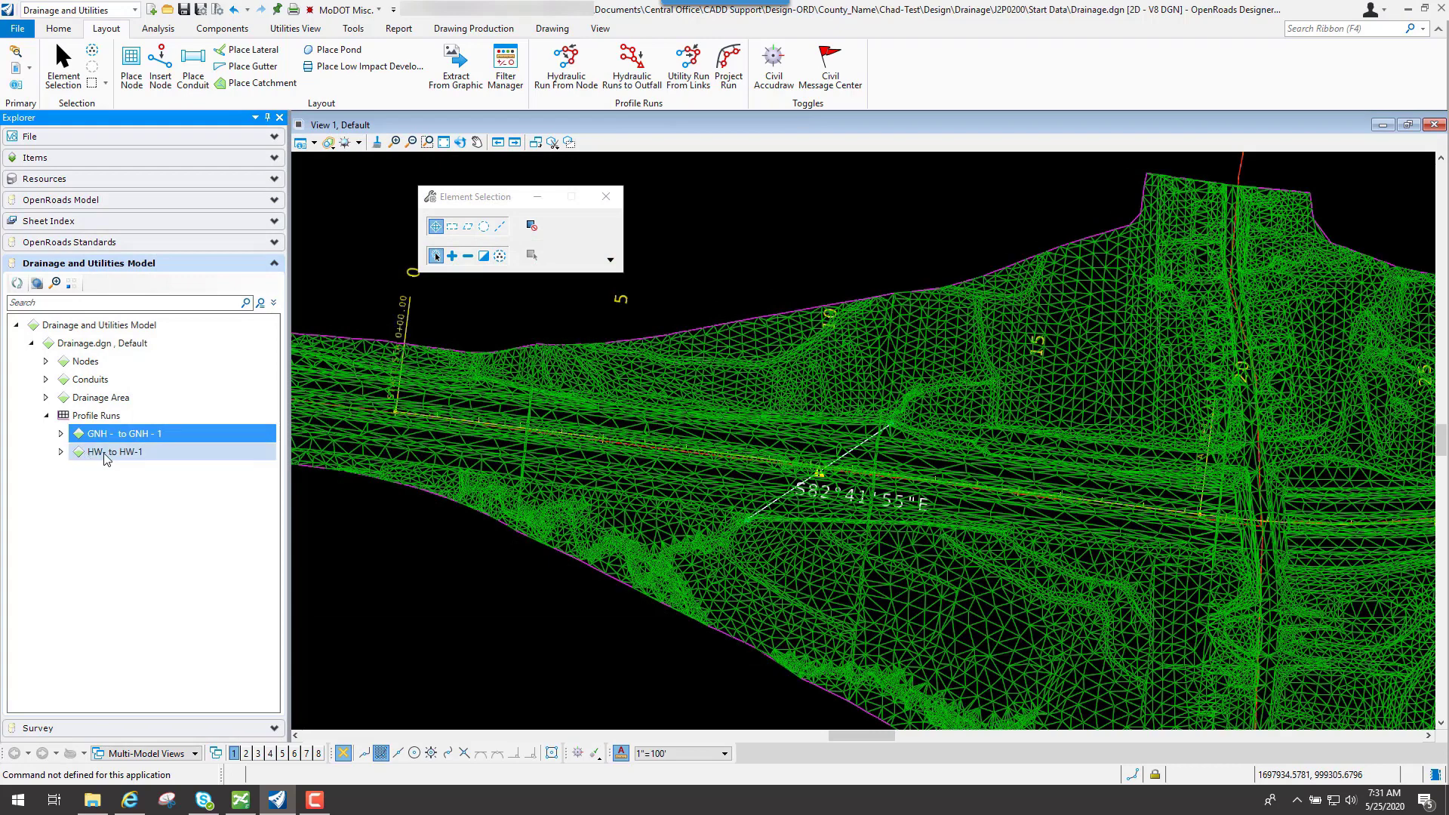
pyautogui.rightClick(121, 452)
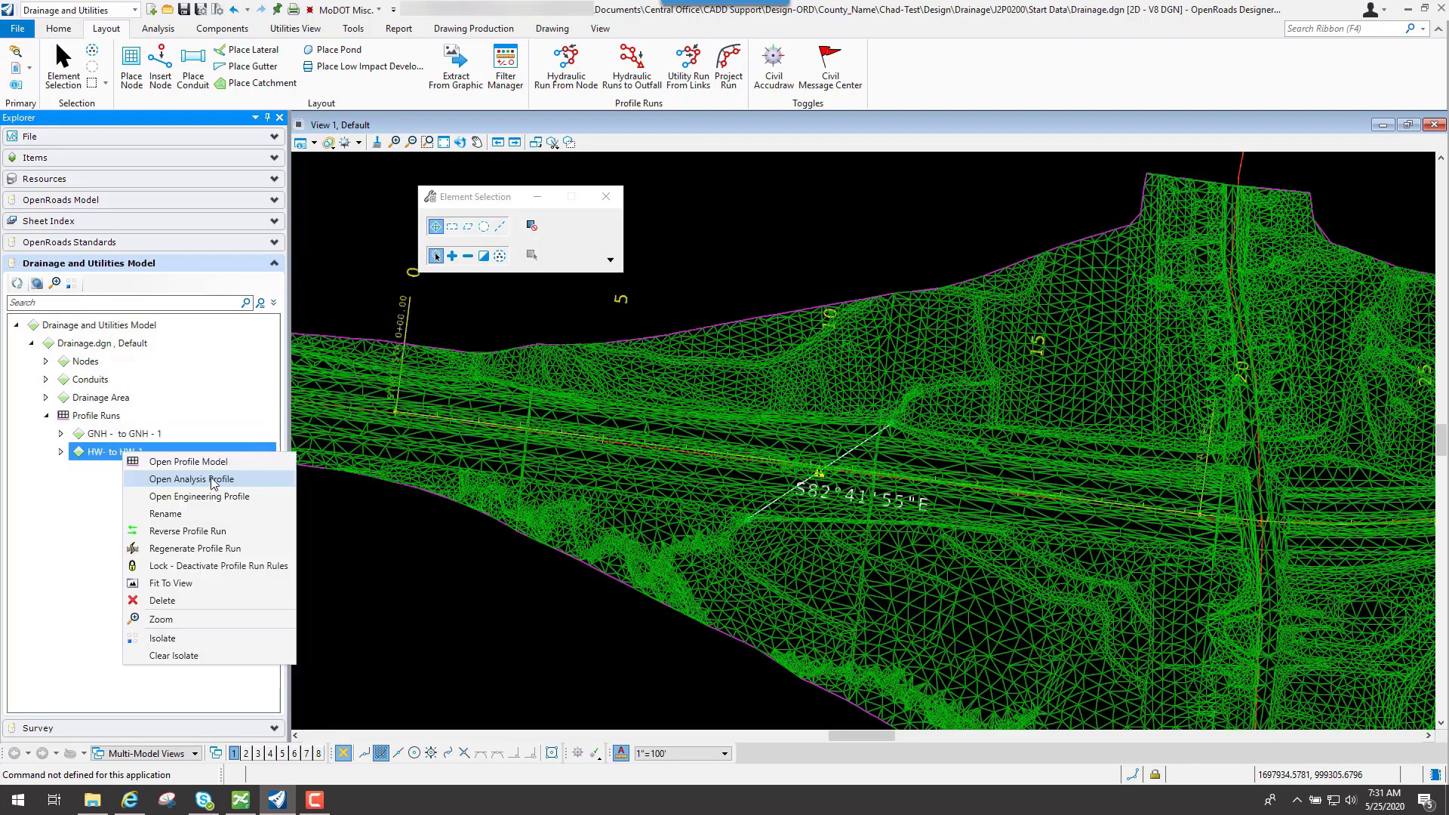
pyautogui.click(213, 480)
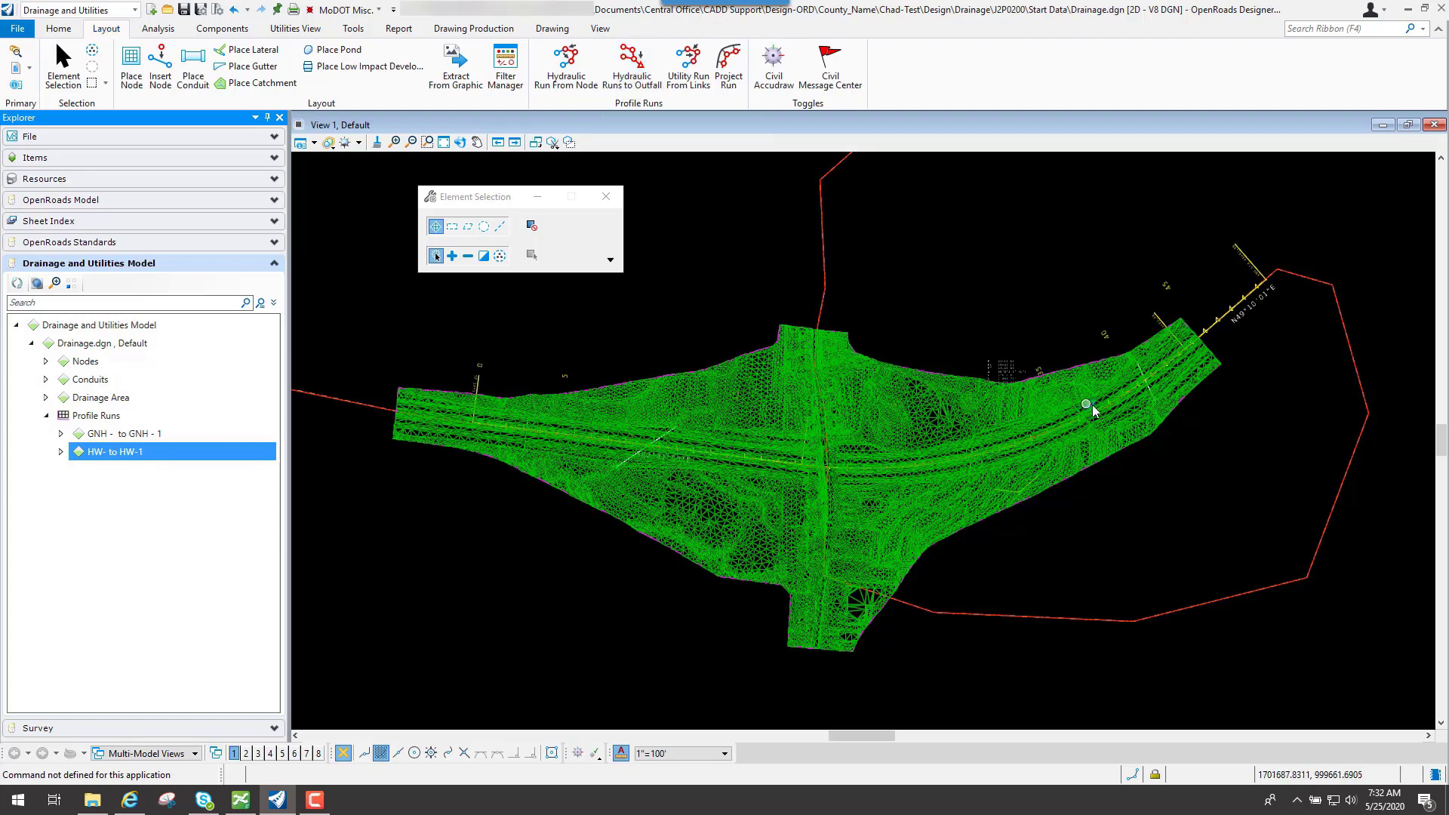
# Review the gravity pipe velocity, cover and slope limits in the Default Design Constraints, and close them.
pyautogui.scroll(2, 882, 476)
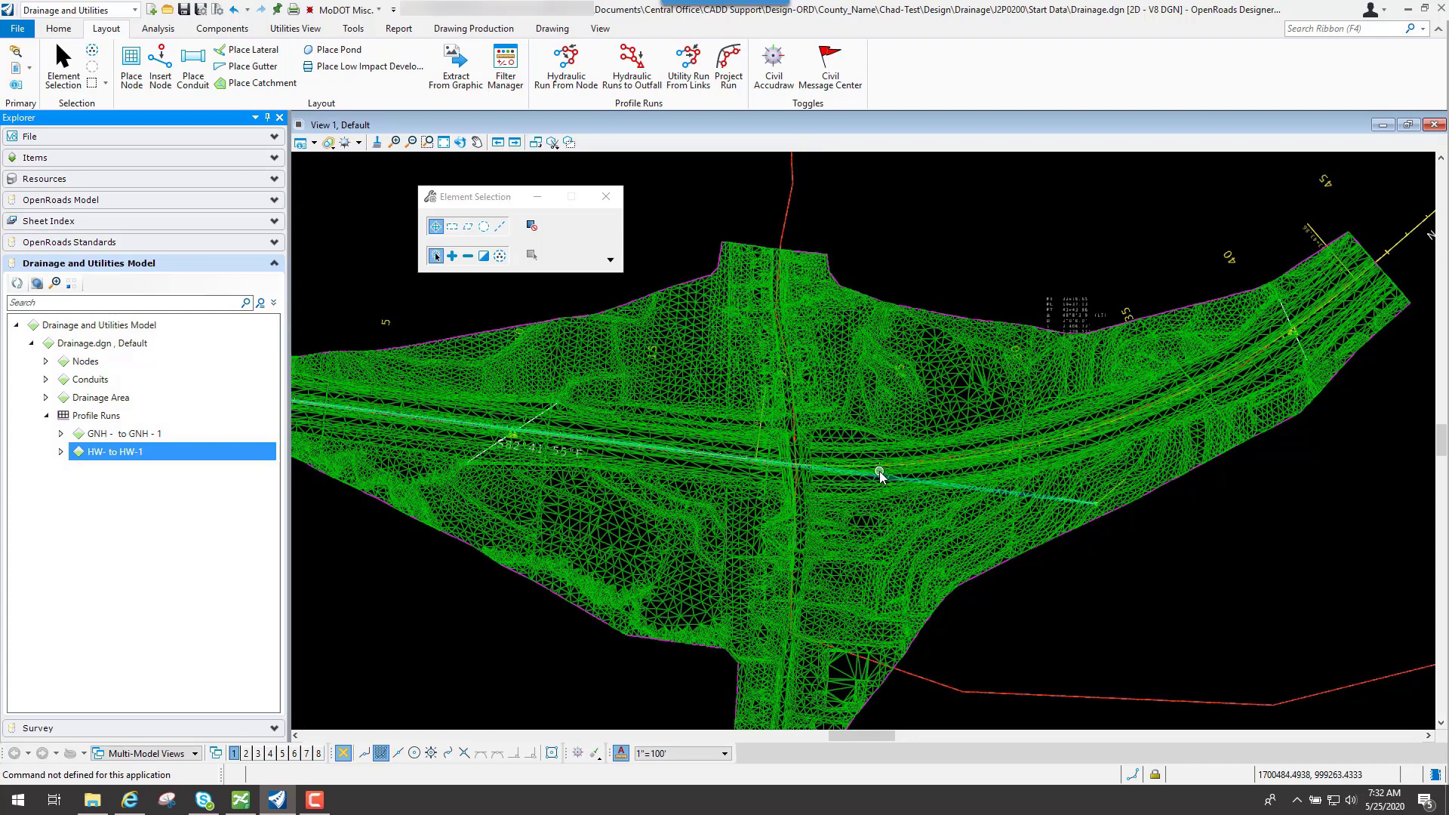
pyautogui.moveTo(880, 471)
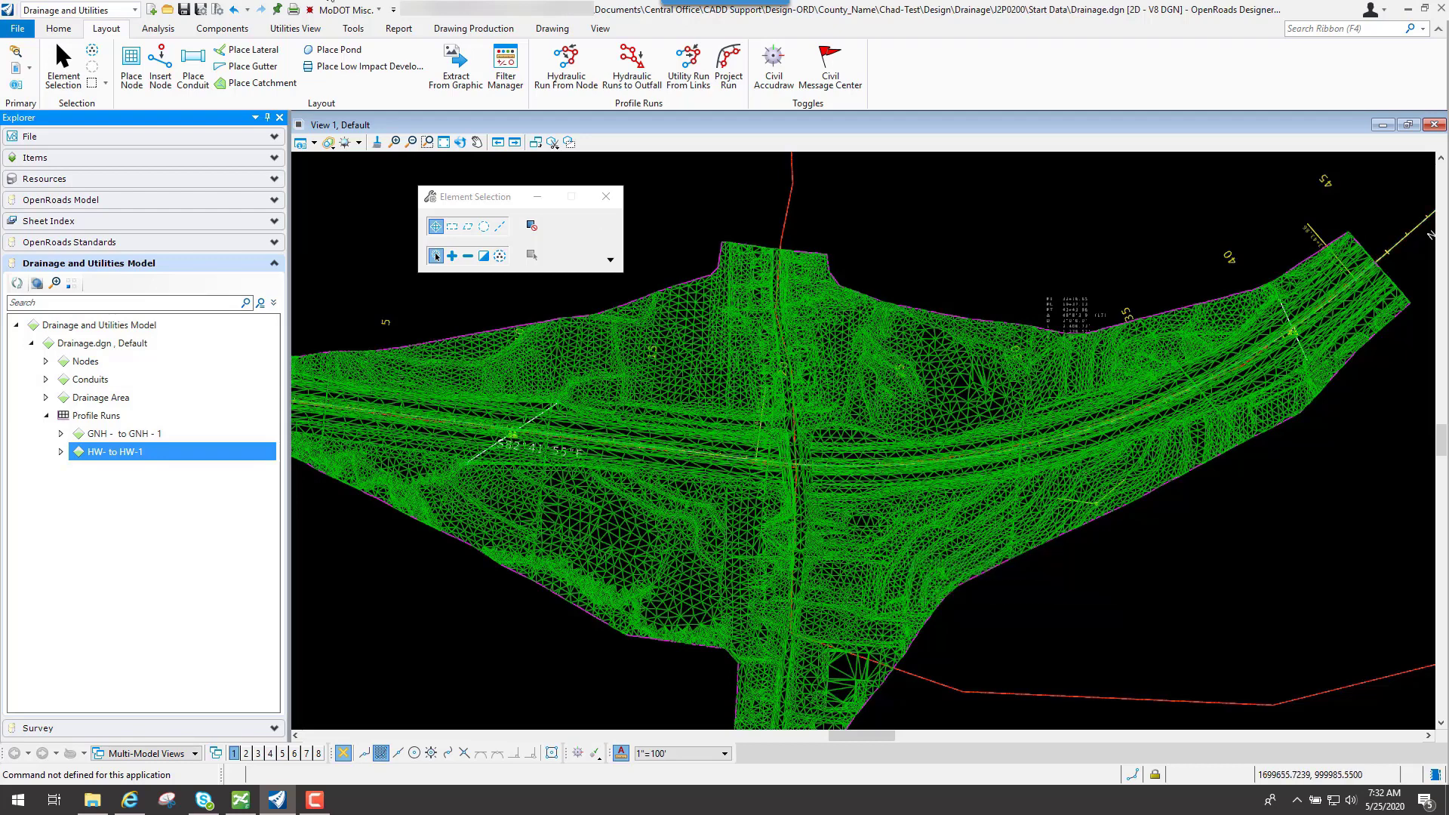
pyautogui.click(161, 29)
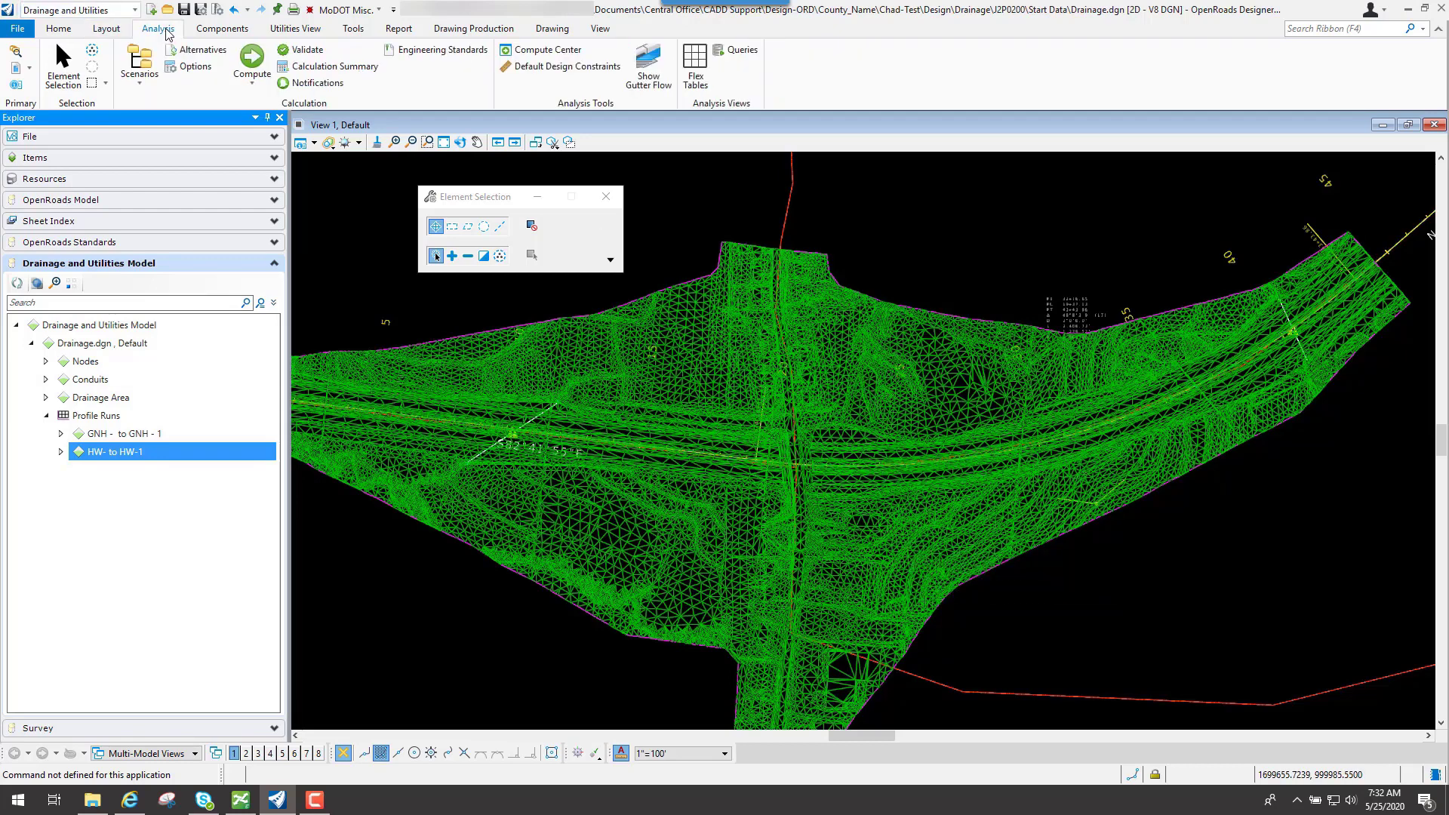
pyautogui.click(564, 68)
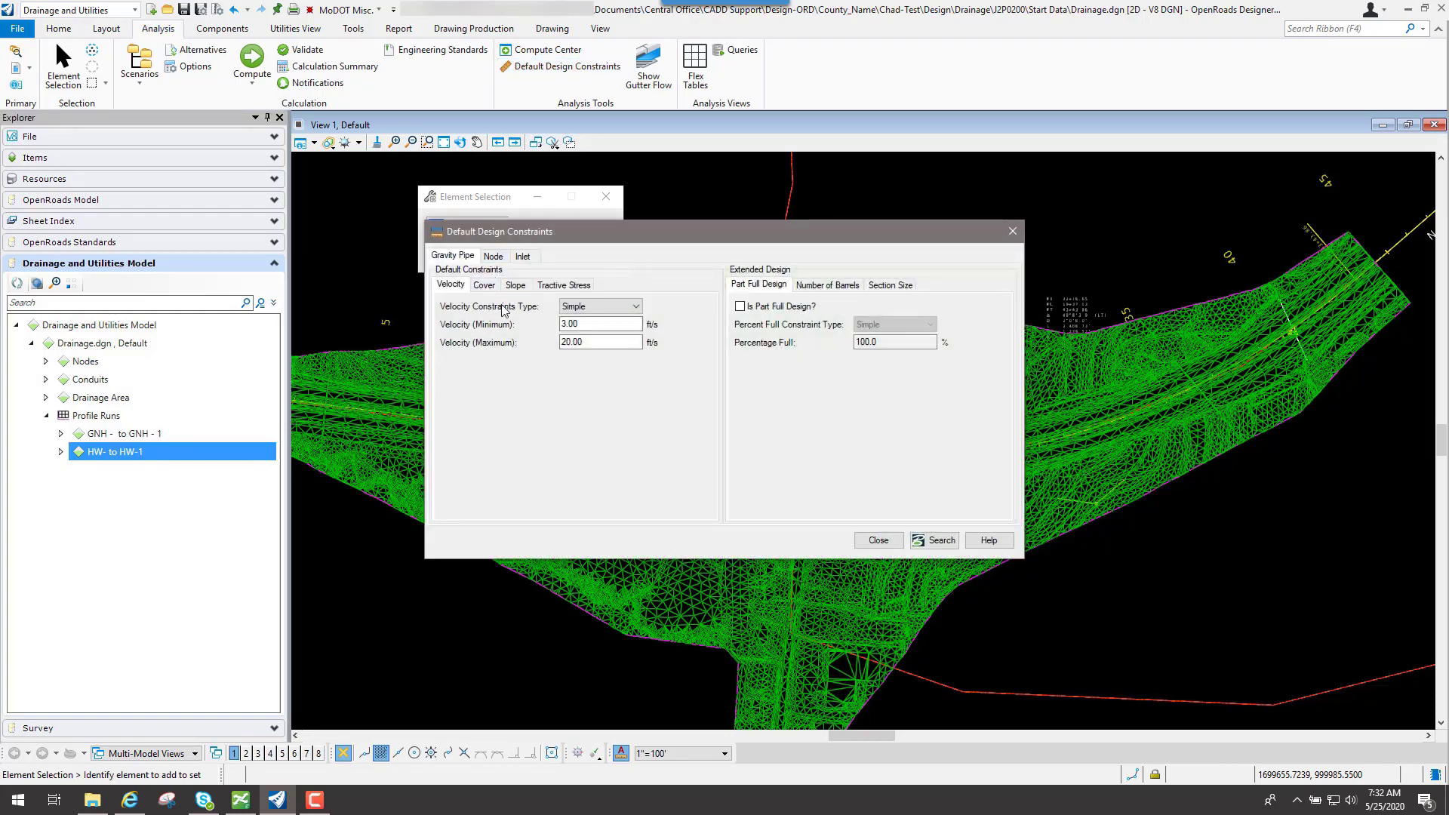
pyautogui.click(483, 285)
pyautogui.click(516, 285)
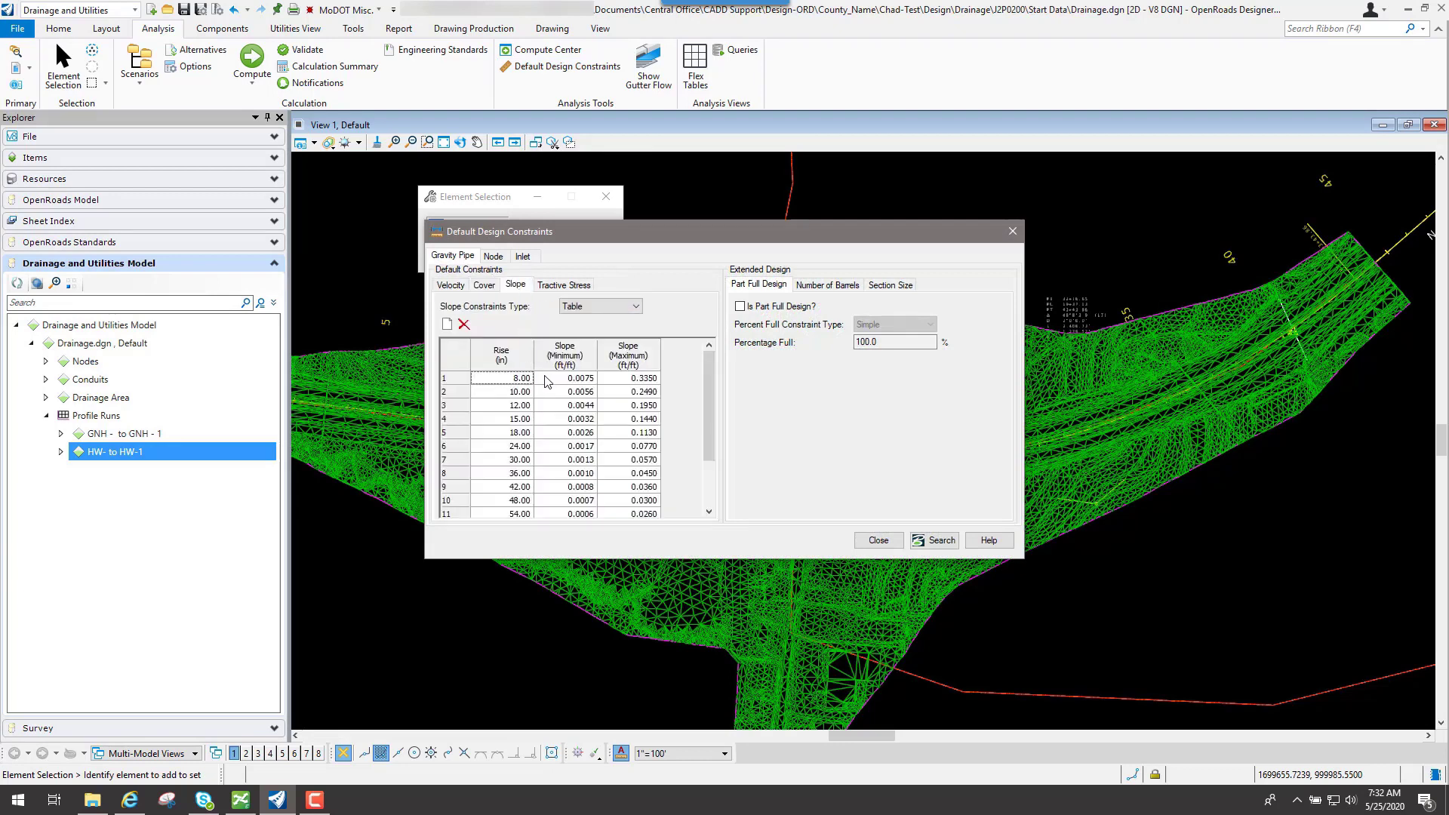
pyautogui.click(489, 287)
pyautogui.click(452, 286)
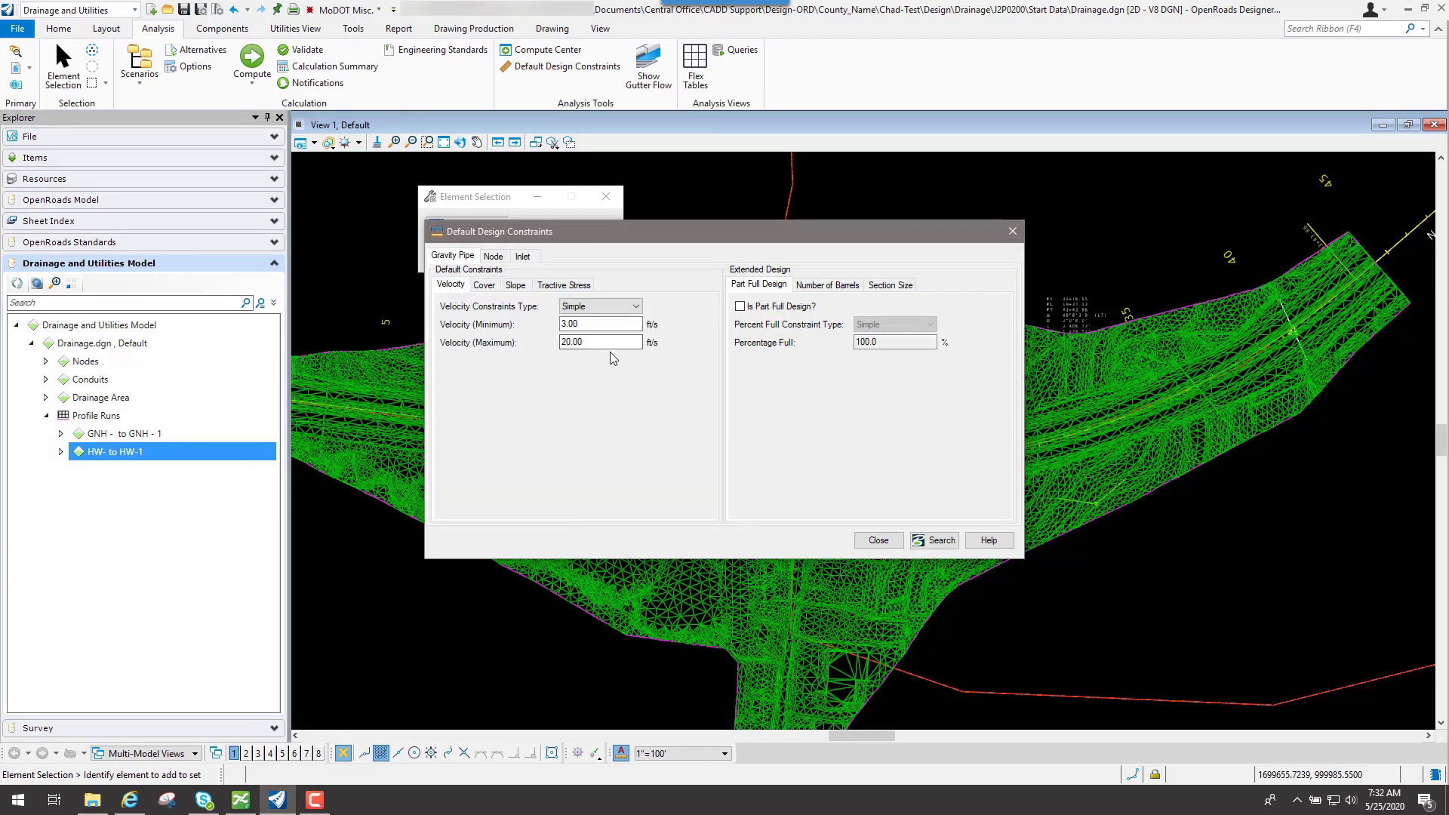
pyautogui.click(877, 540)
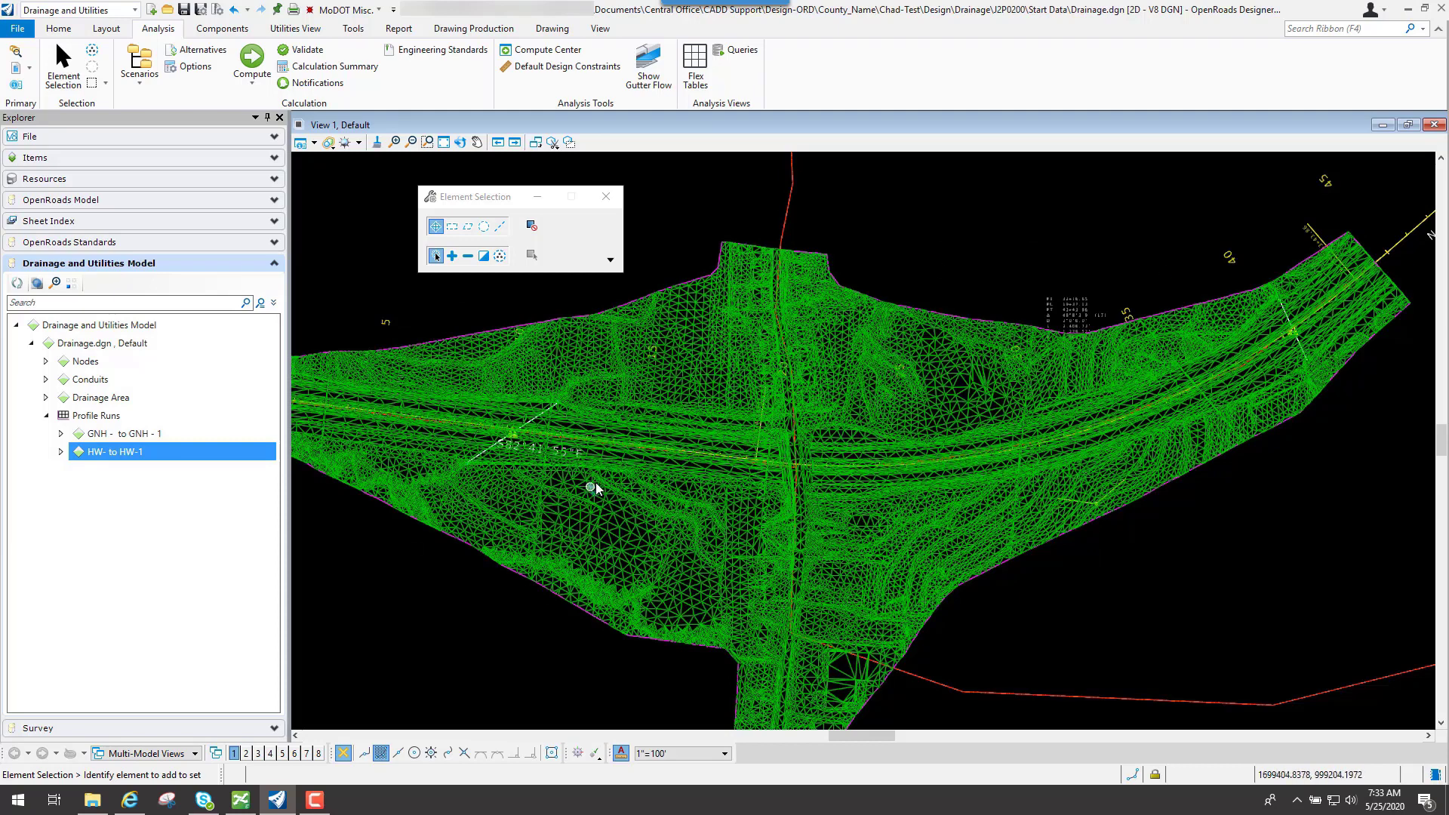
# Save the drainage file and update its server copy.
pyautogui.moveTo(595, 482)
pyautogui.moveTo(650, 531)
pyautogui.click(17, 30)
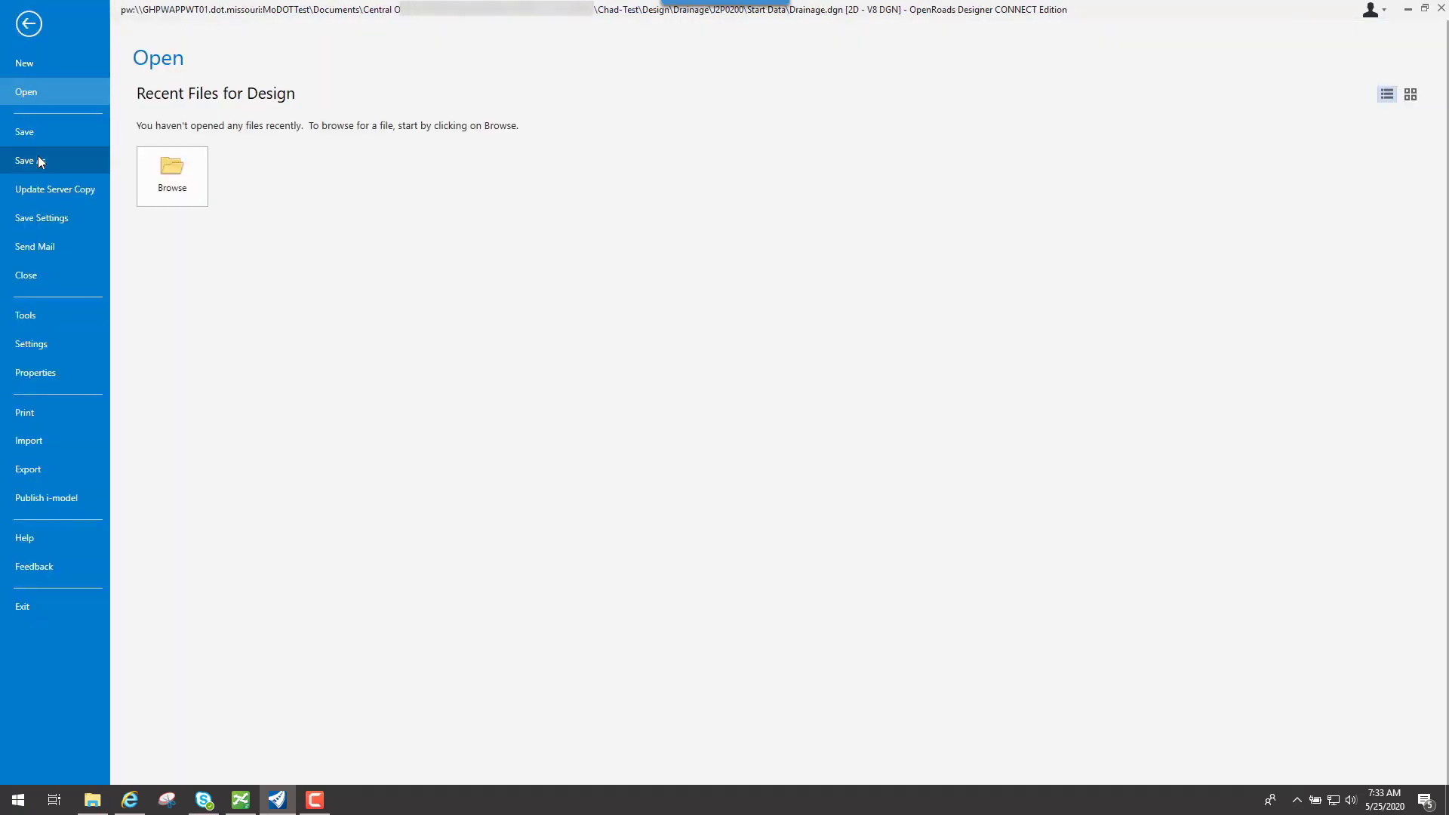
pyautogui.click(42, 129)
pyautogui.click(16, 28)
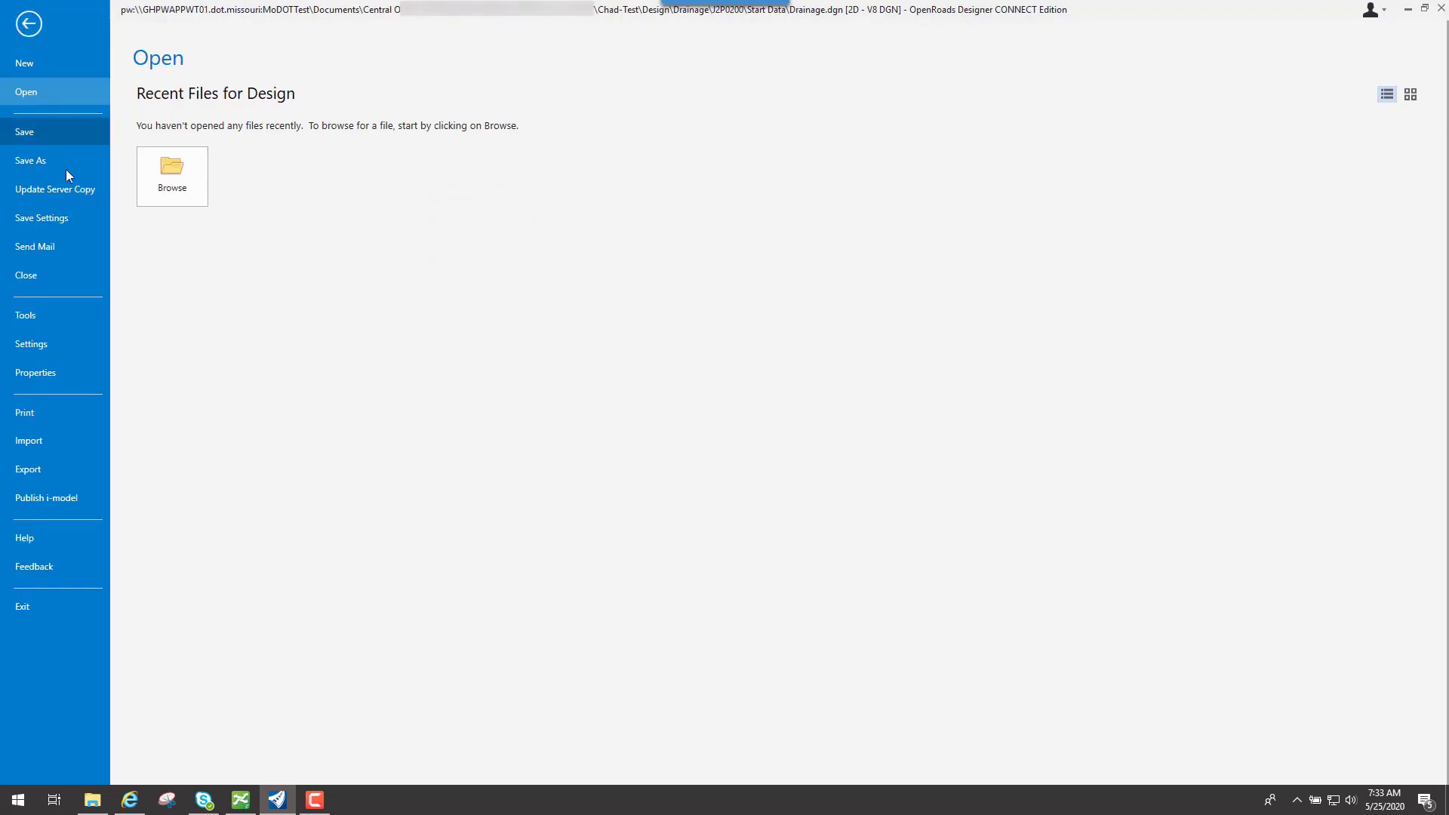
pyautogui.click(66, 190)
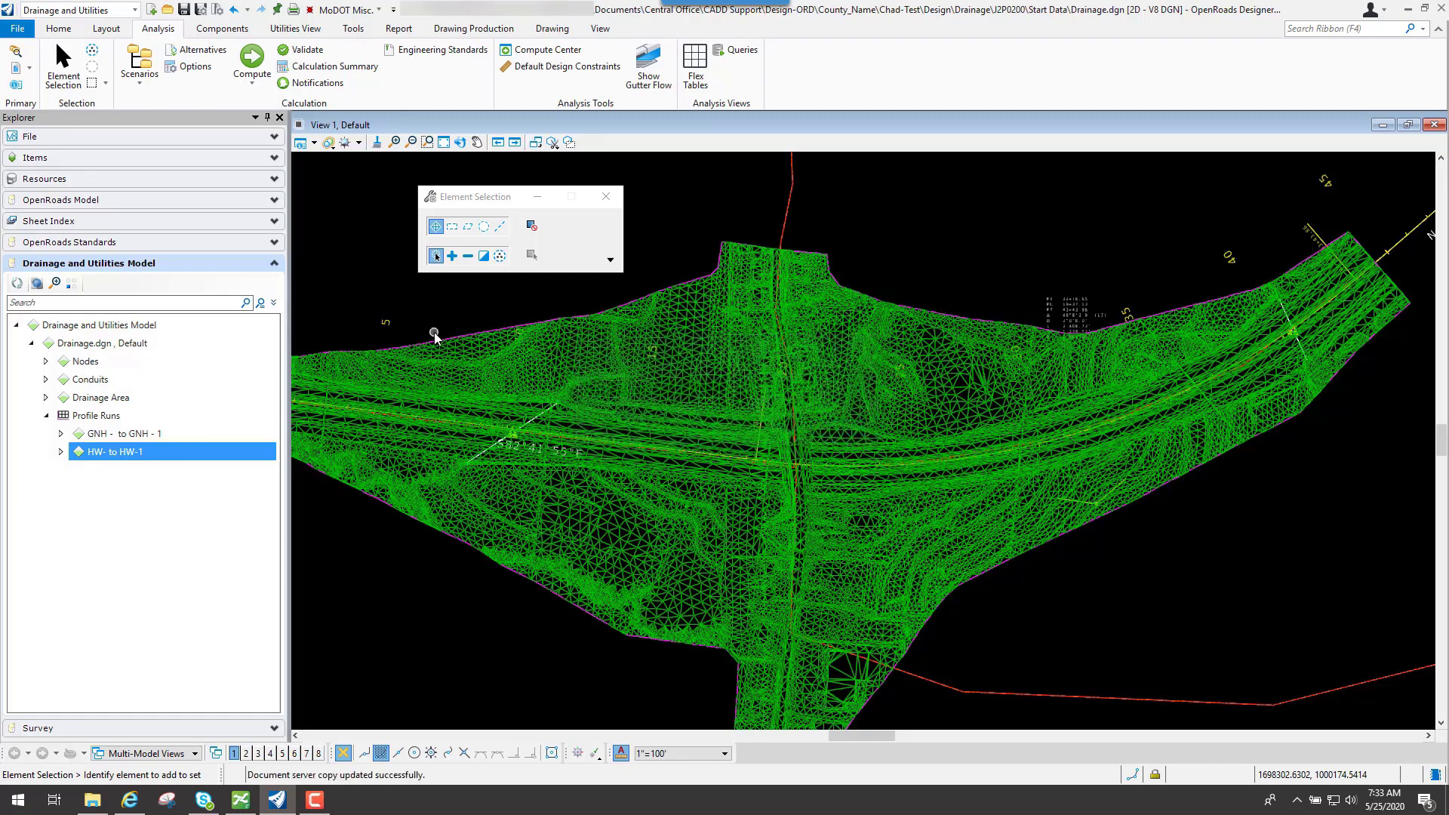
# Save the file as Drainage_DS.dgn in the Start Data folder, using that for both document and file name, and check in Drainage.dgn.
pyautogui.click(17, 28)
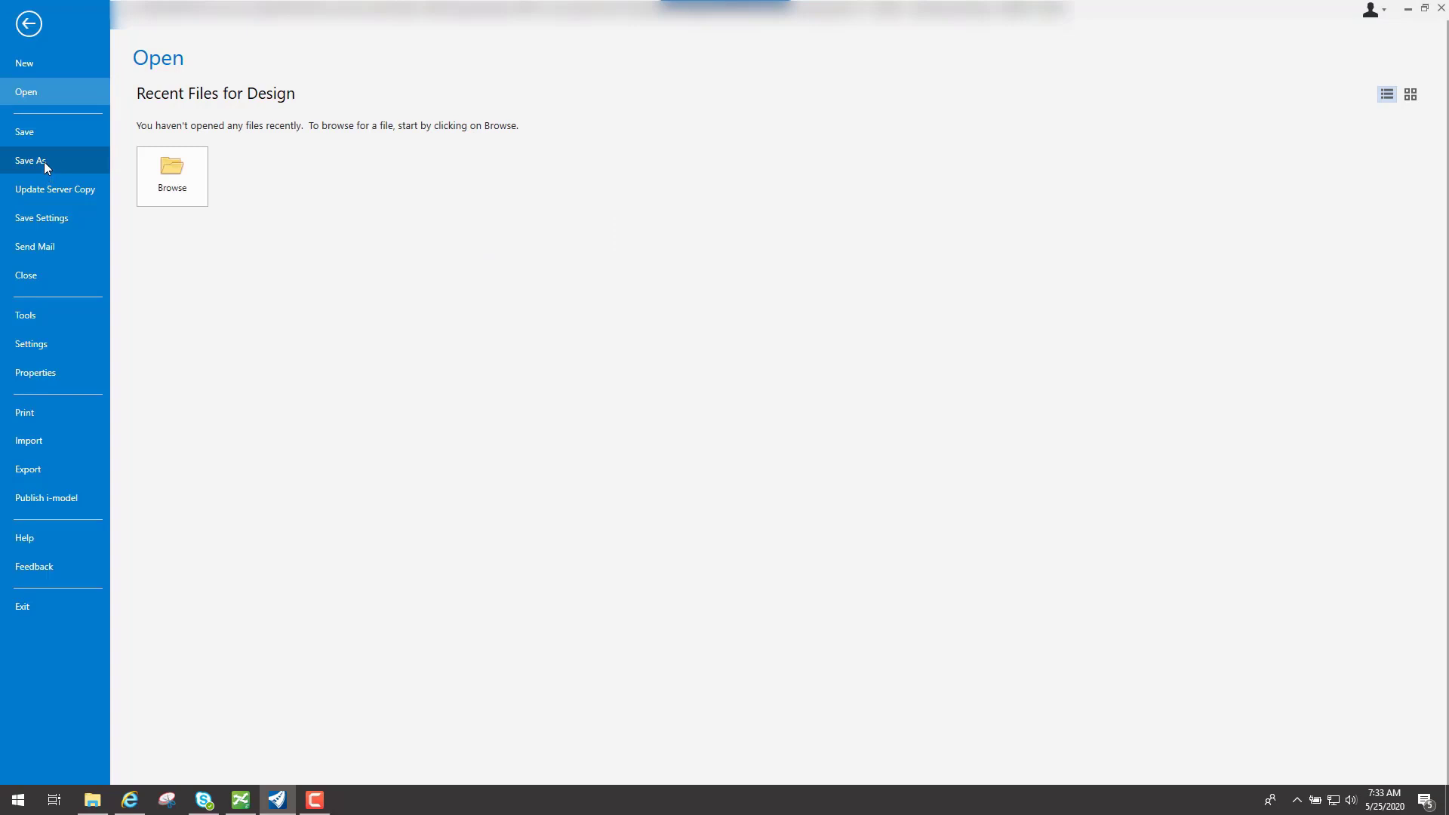
pyautogui.click(44, 161)
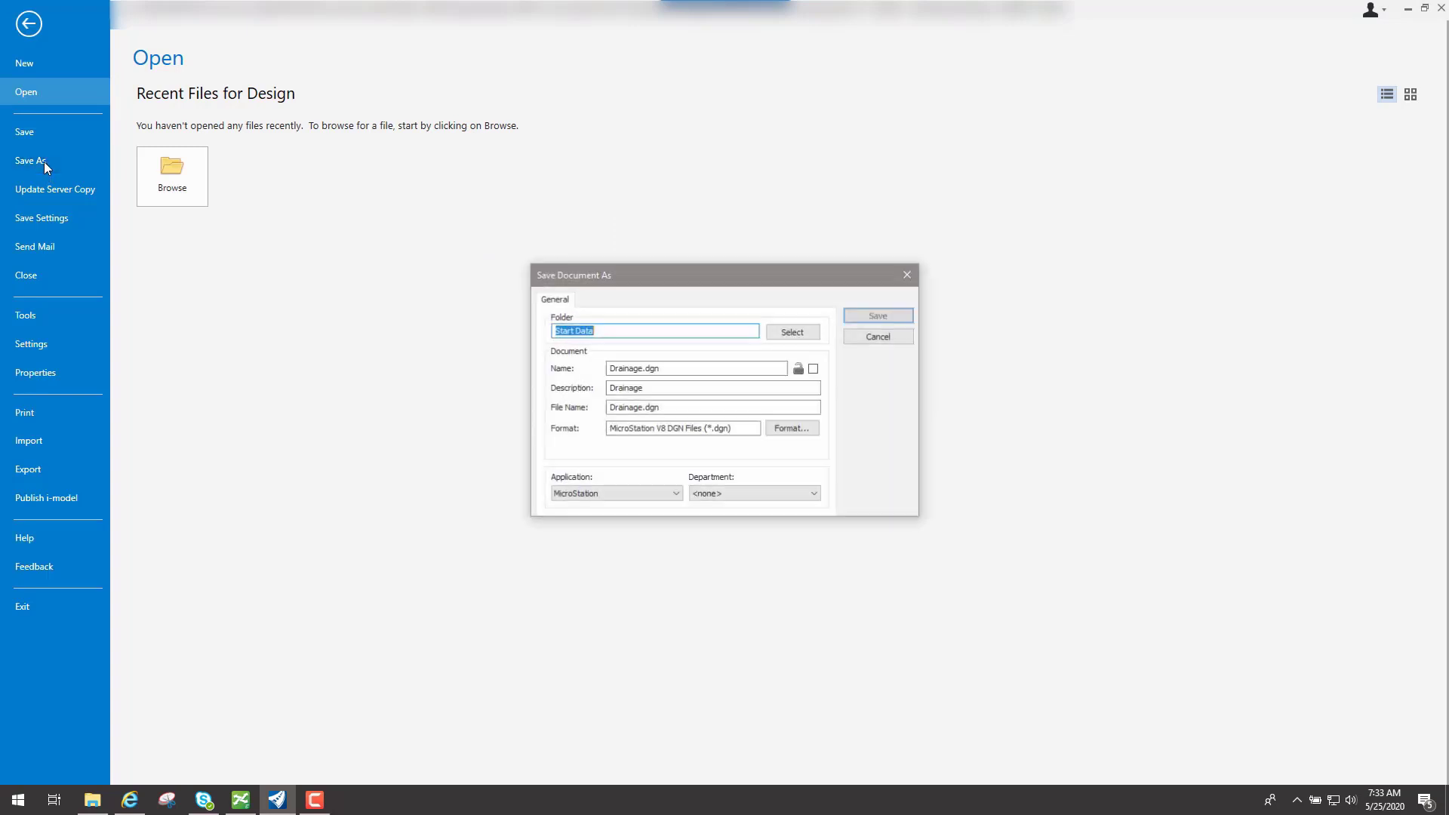
pyautogui.click(642, 368)
pyautogui.write('_')
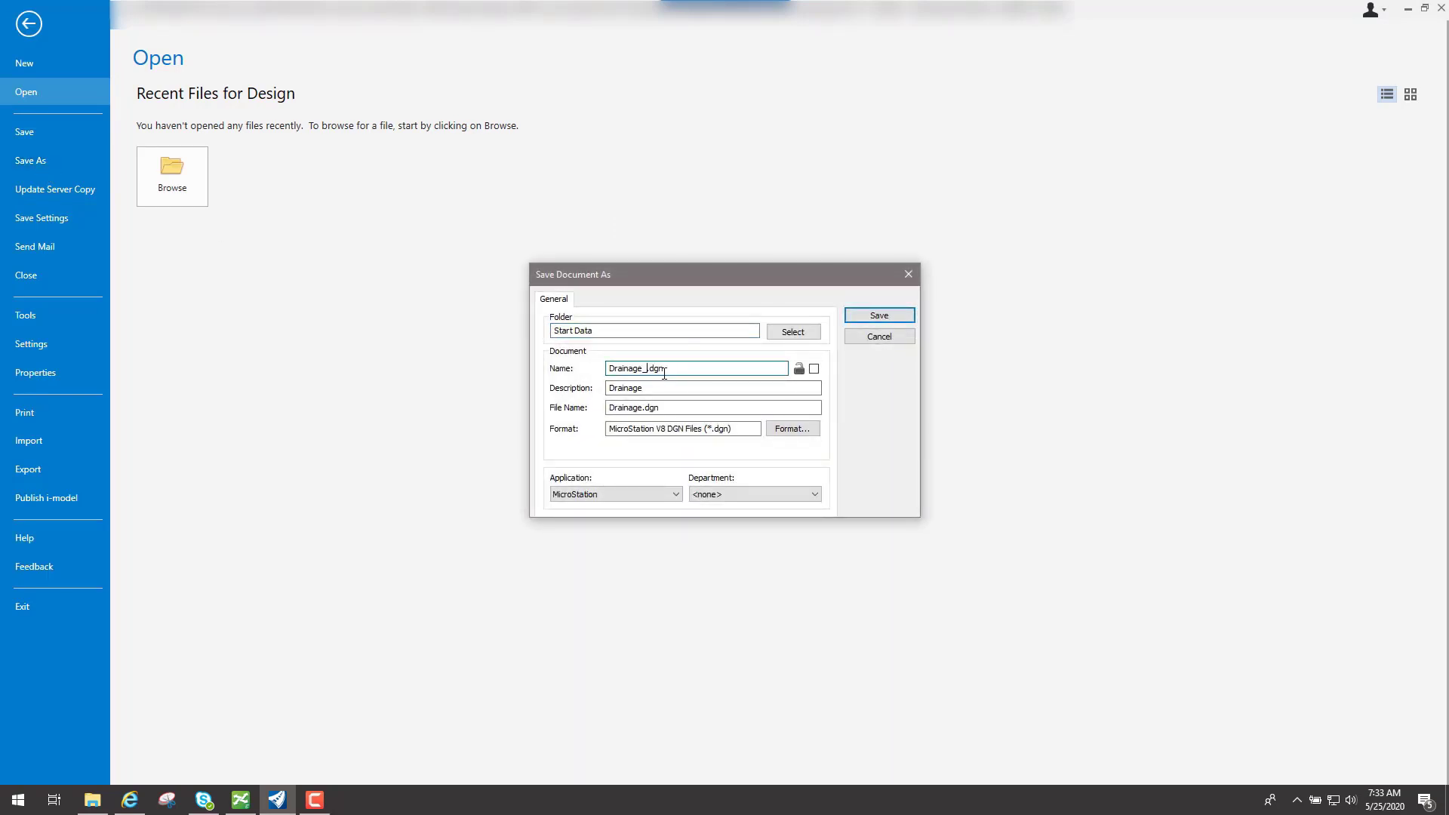
pyautogui.write('DS')
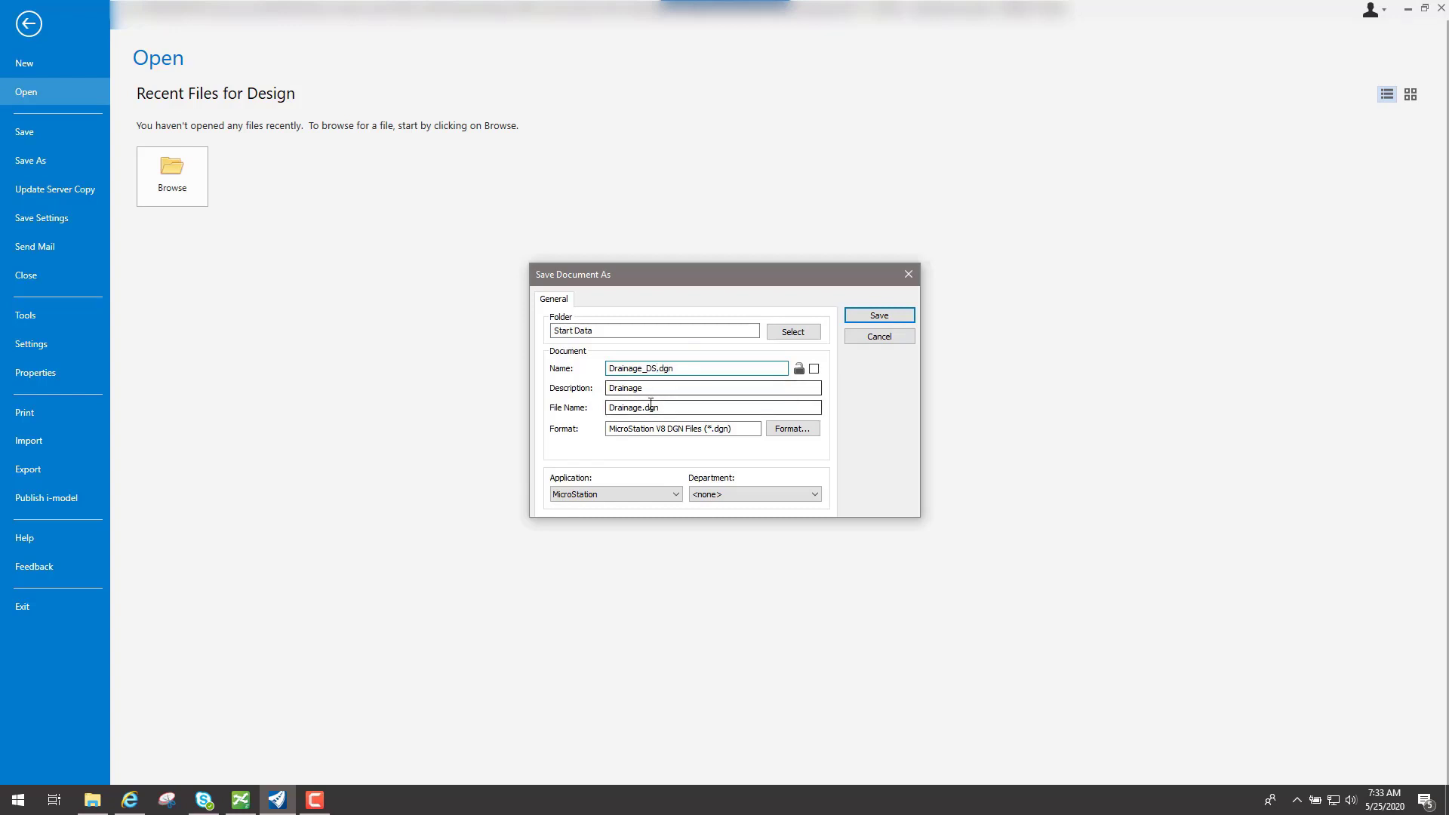
pyautogui.click(641, 408)
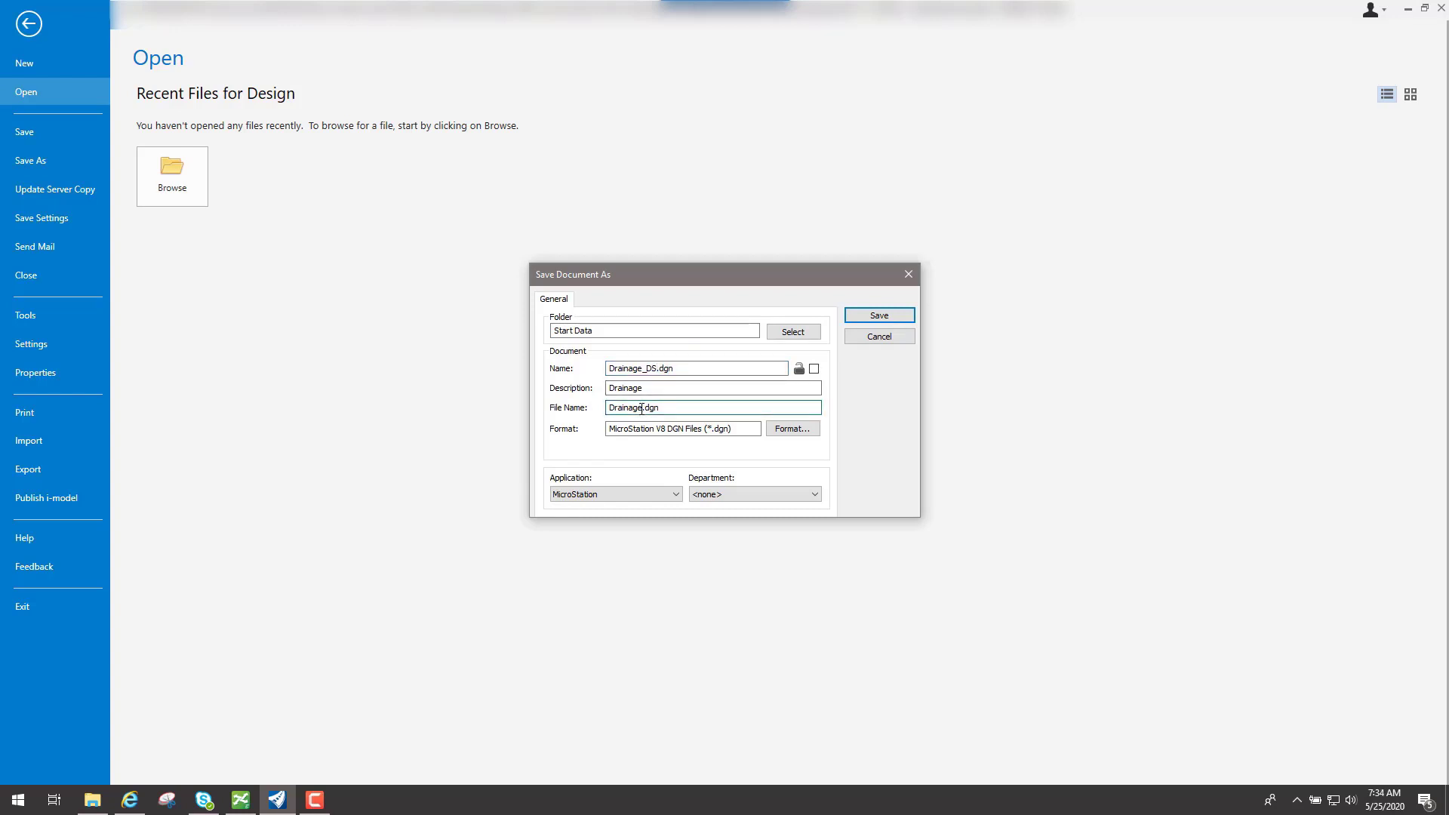
pyautogui.write('_DS')
pyautogui.click(898, 317)
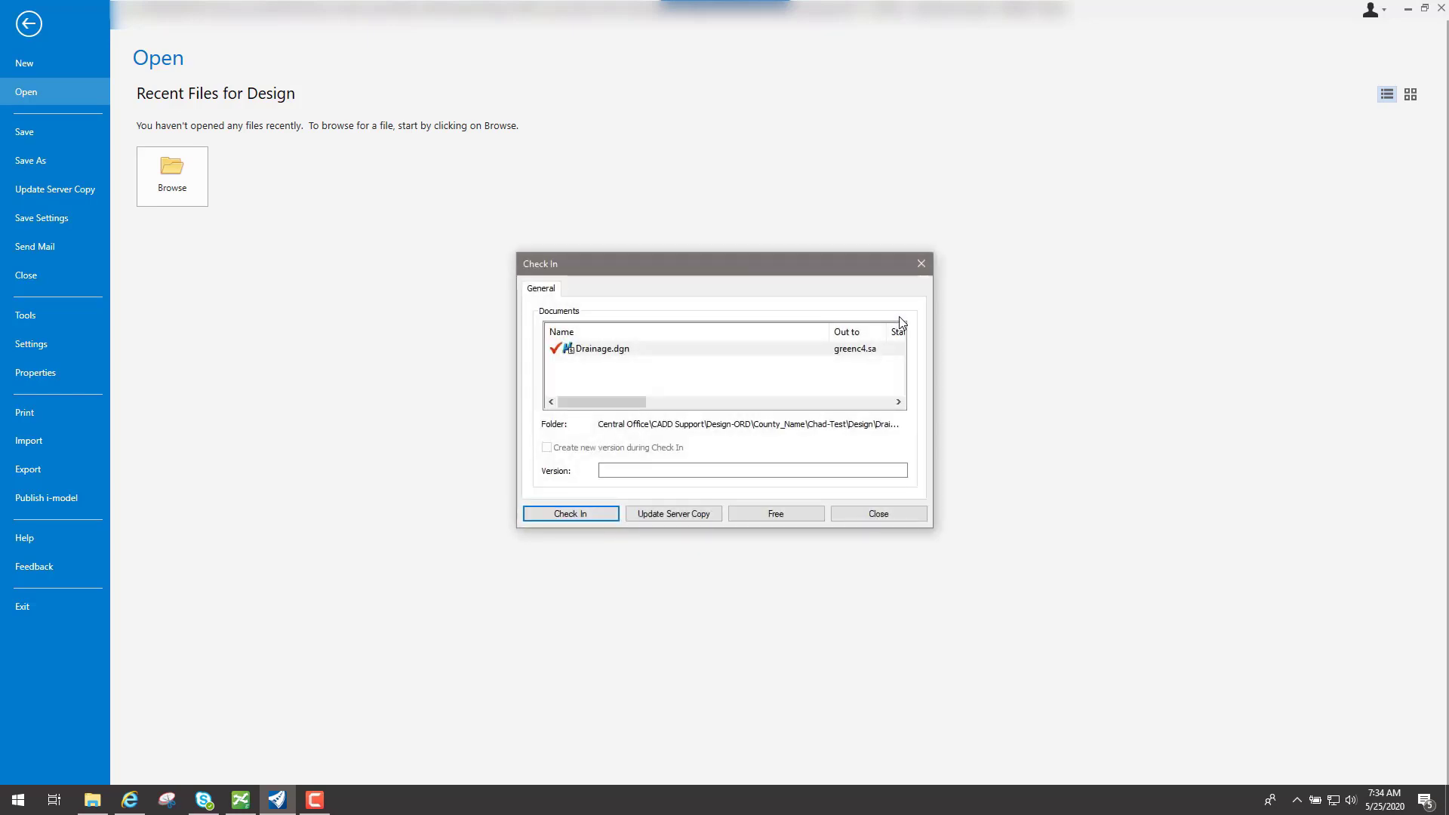
pyautogui.click(593, 514)
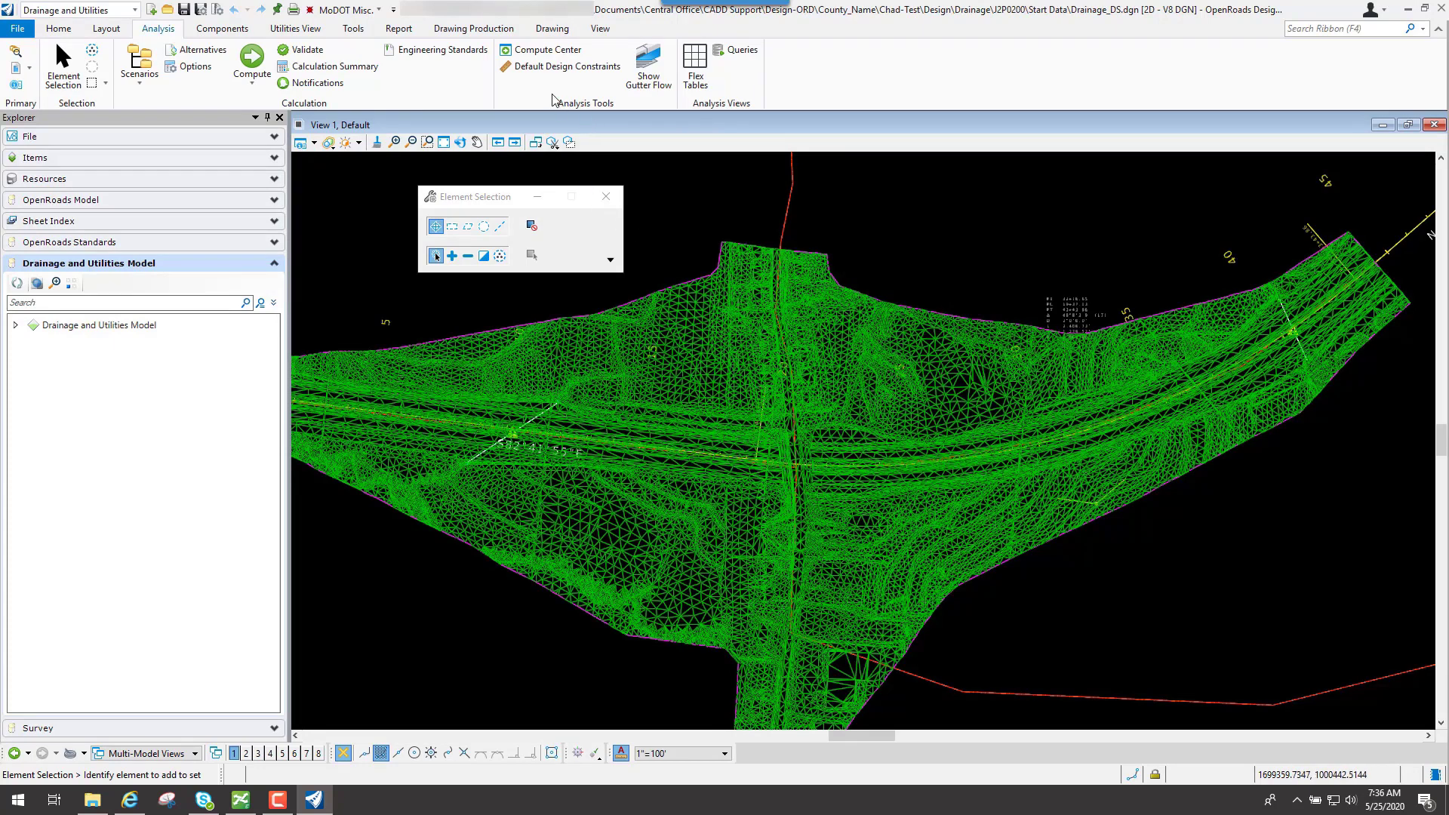
# Open the Compute Center and set the scenario to CD Base Design - 50 Year Storm.
pyautogui.click(564, 53)
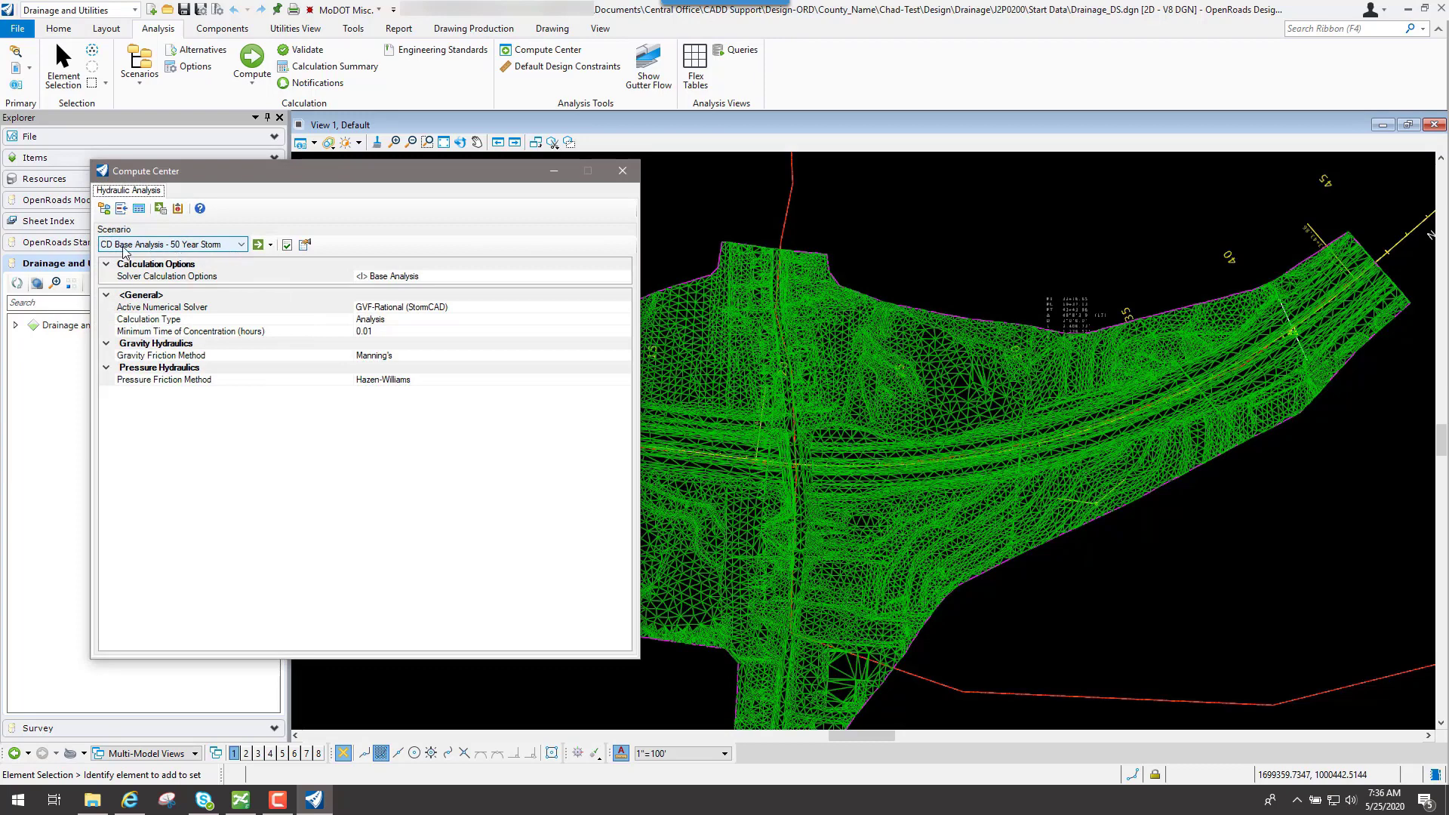
pyautogui.click(242, 245)
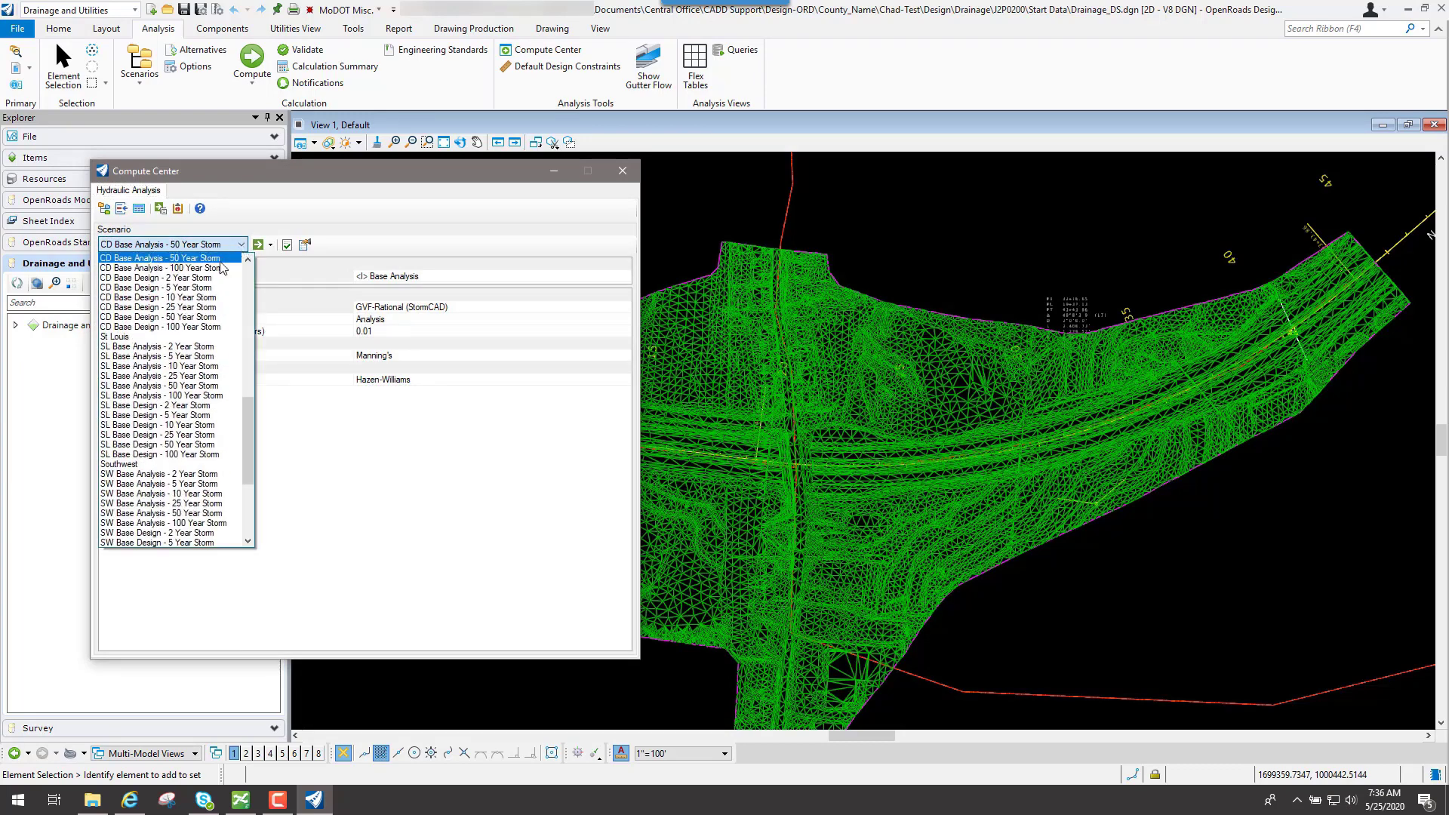
pyautogui.click(190, 320)
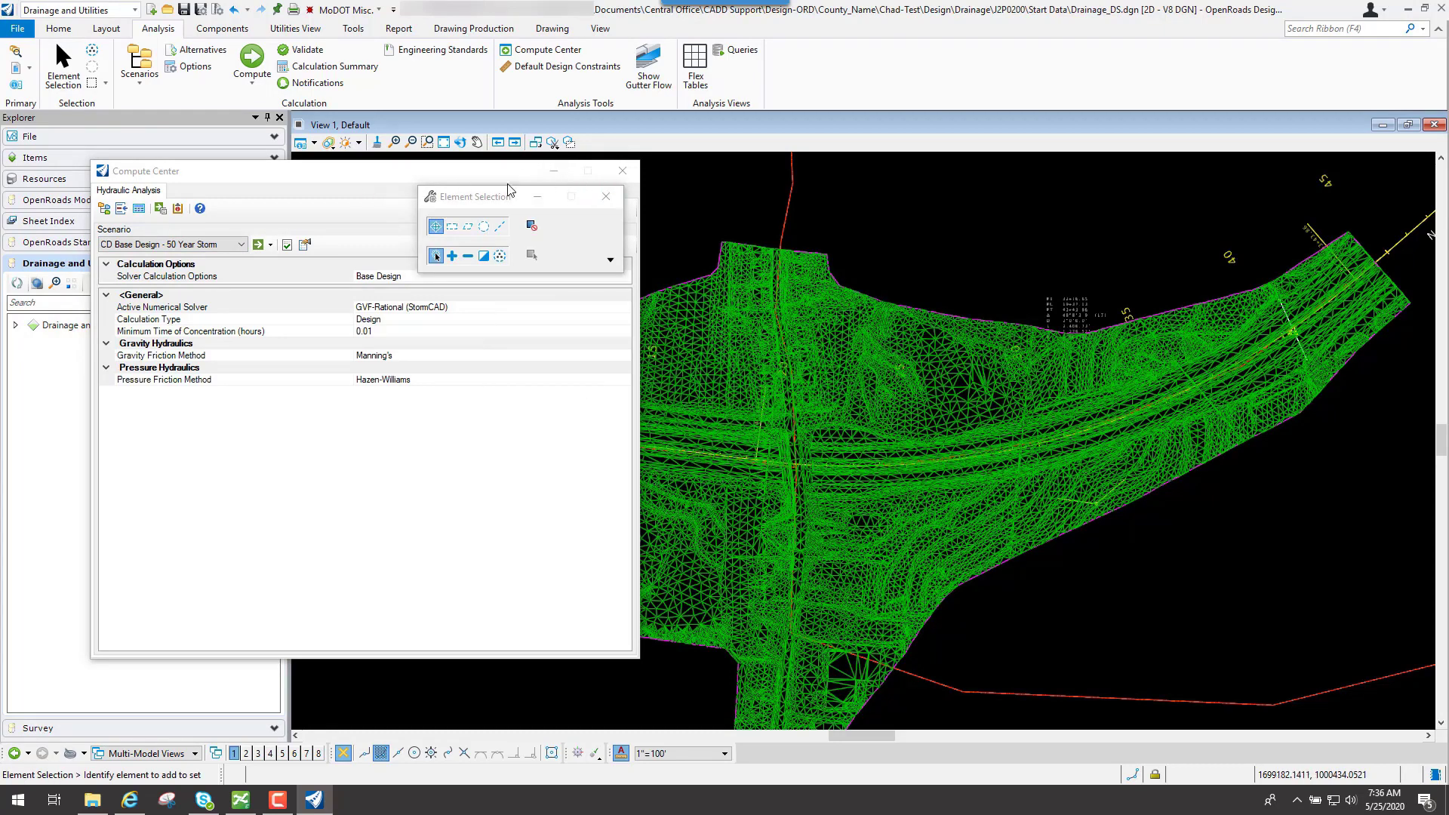
pyautogui.moveTo(494, 203); pyautogui.dragTo(494, 223)
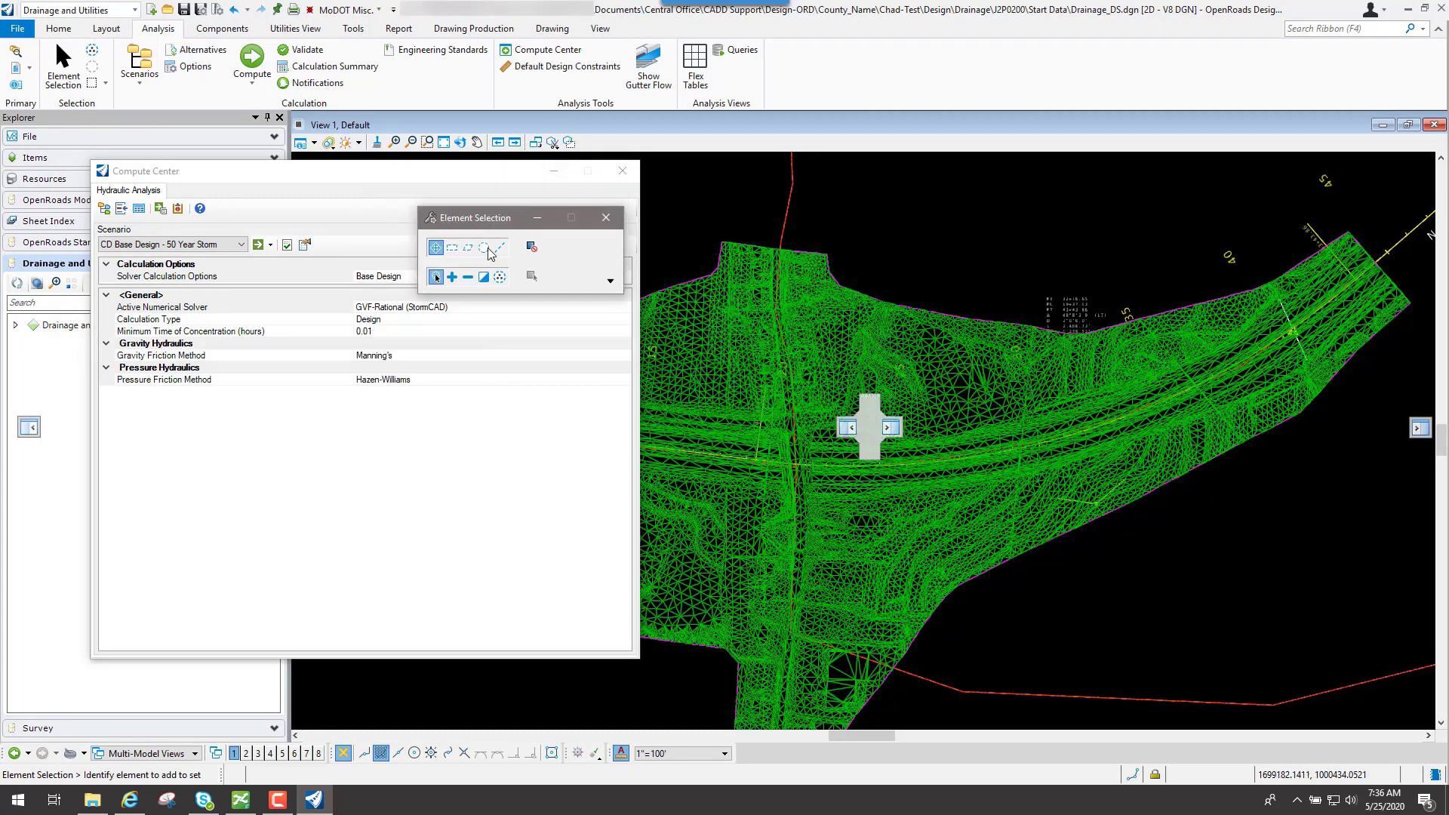
# Compute the design scenario without creating a new physical alternative, and close the calculation summary and Compute Center.
pyautogui.click(257, 246)
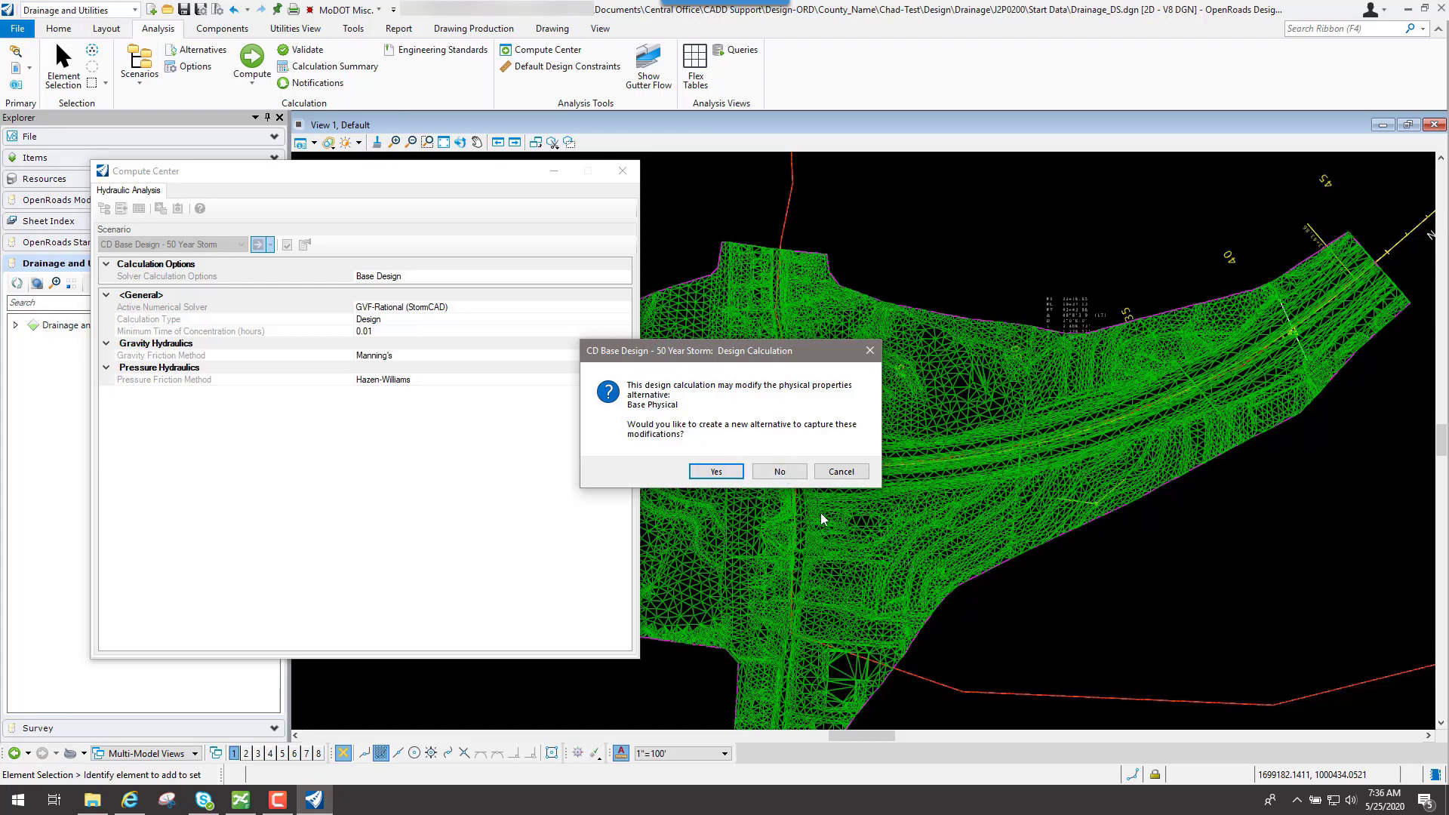
pyautogui.click(782, 472)
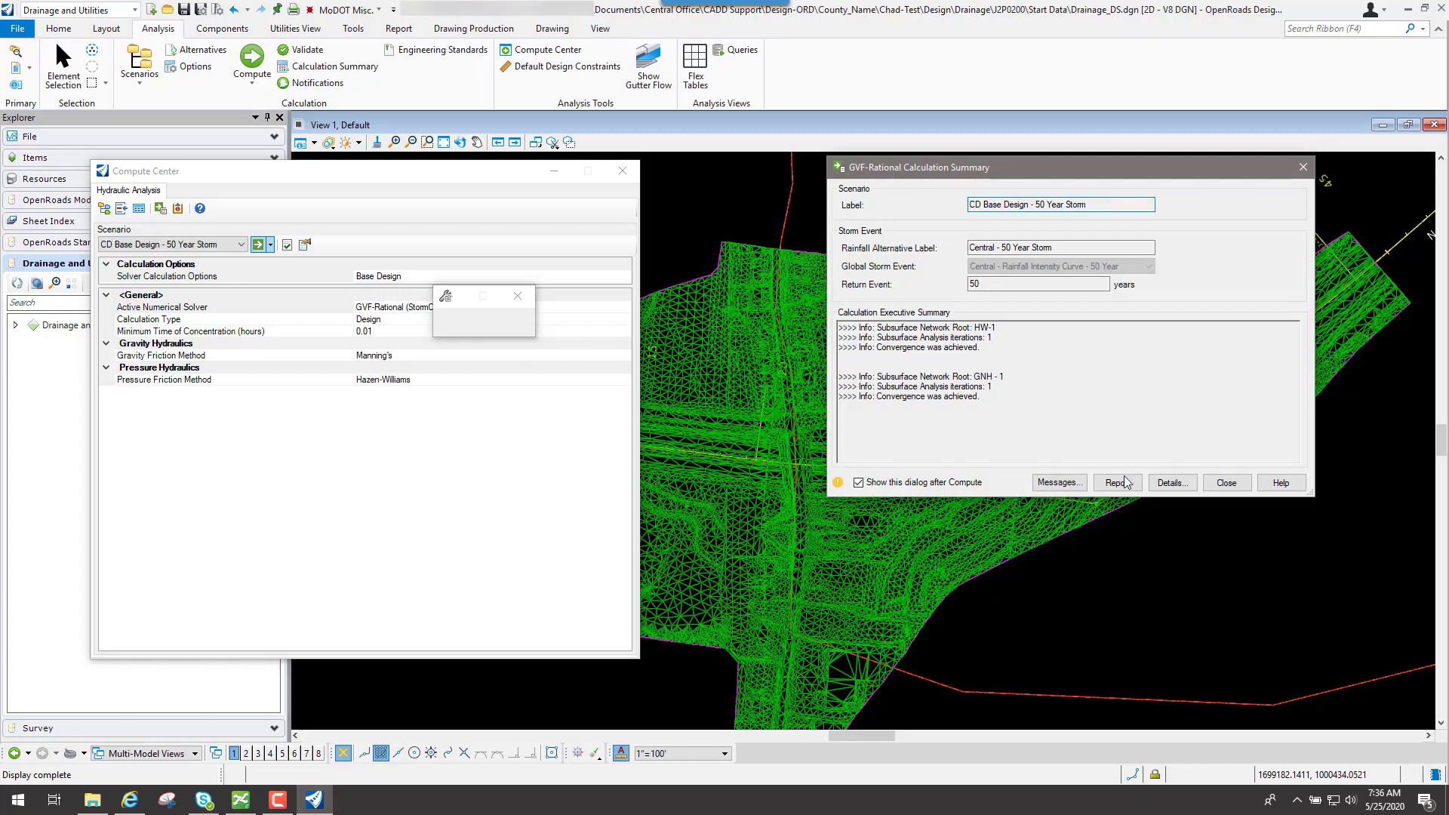
pyautogui.click(1226, 483)
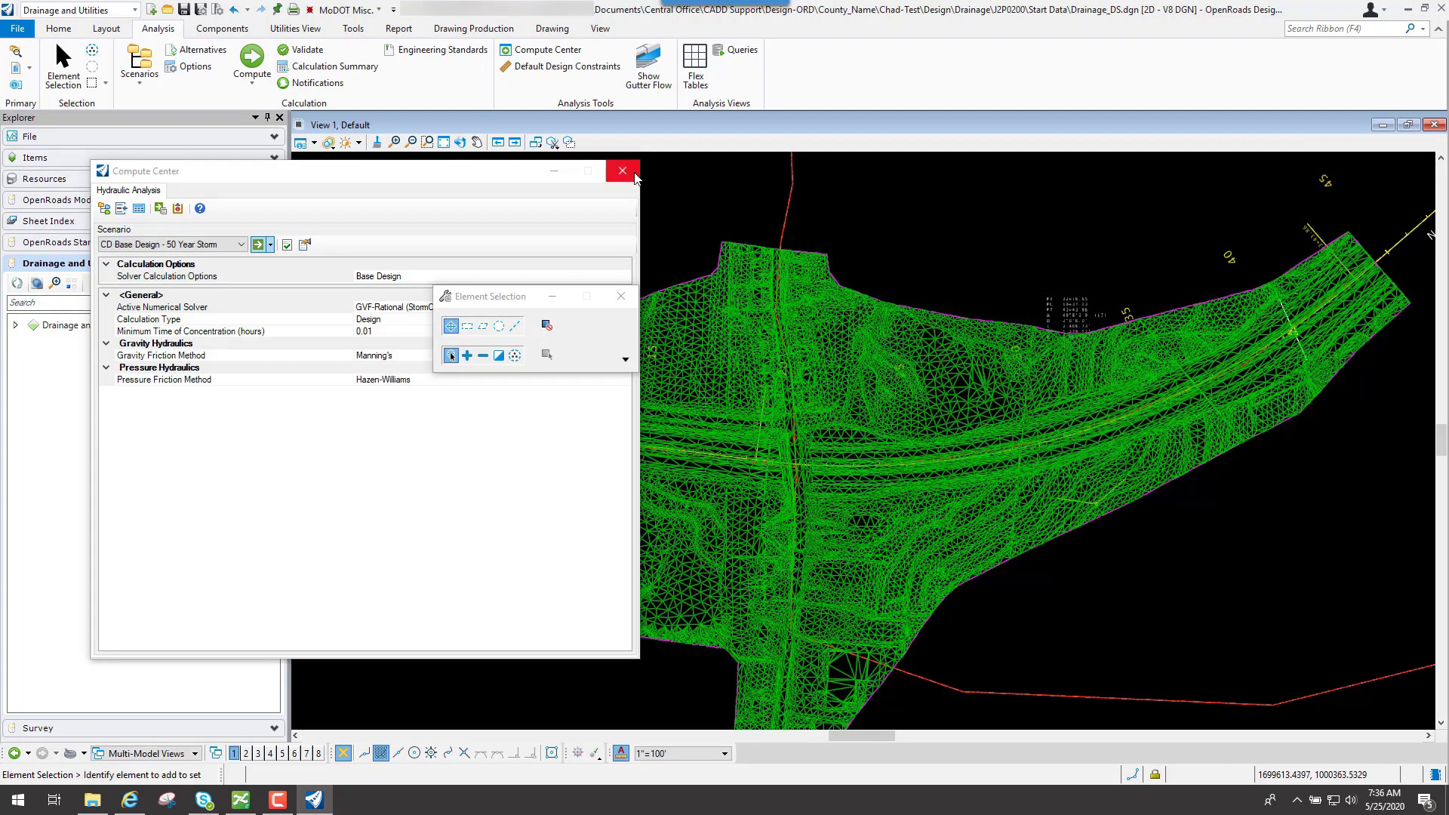
pyautogui.click(634, 175)
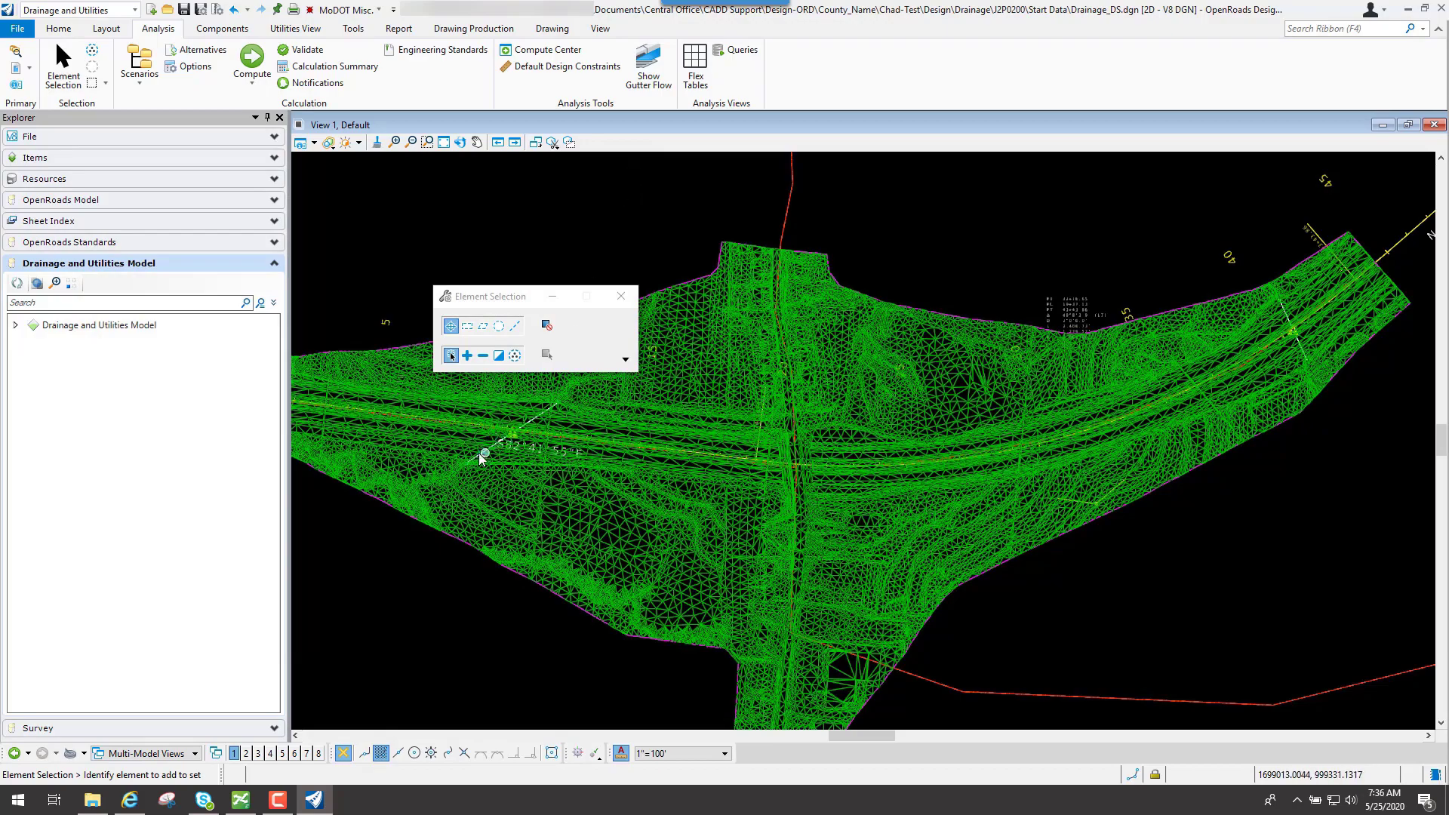
# Open the hydraulic utility properties of the circular concrete culvert pipe and review its design size.
pyautogui.scroll(5, 480, 455)
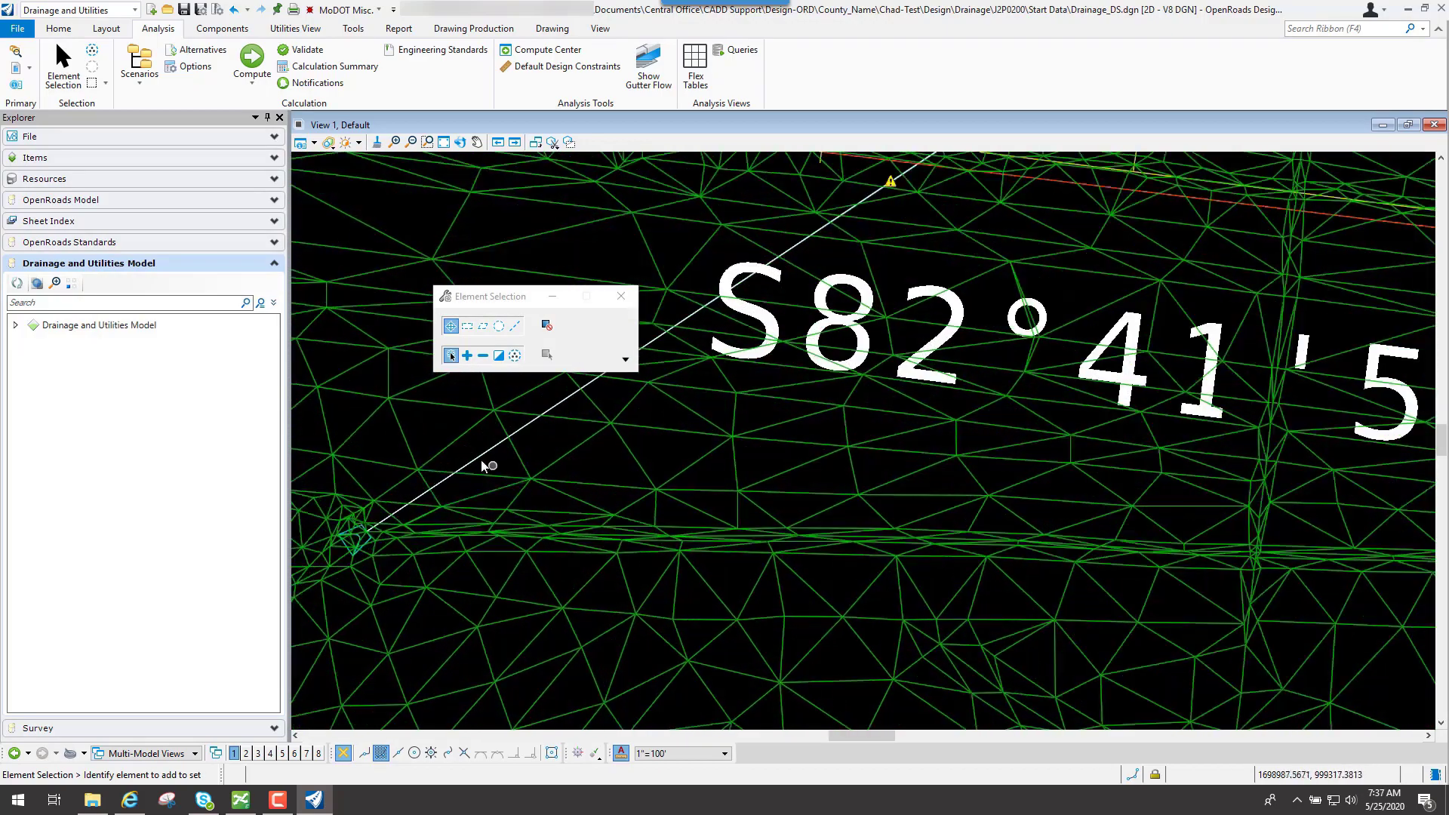
pyautogui.click(482, 459)
pyautogui.click(483, 459)
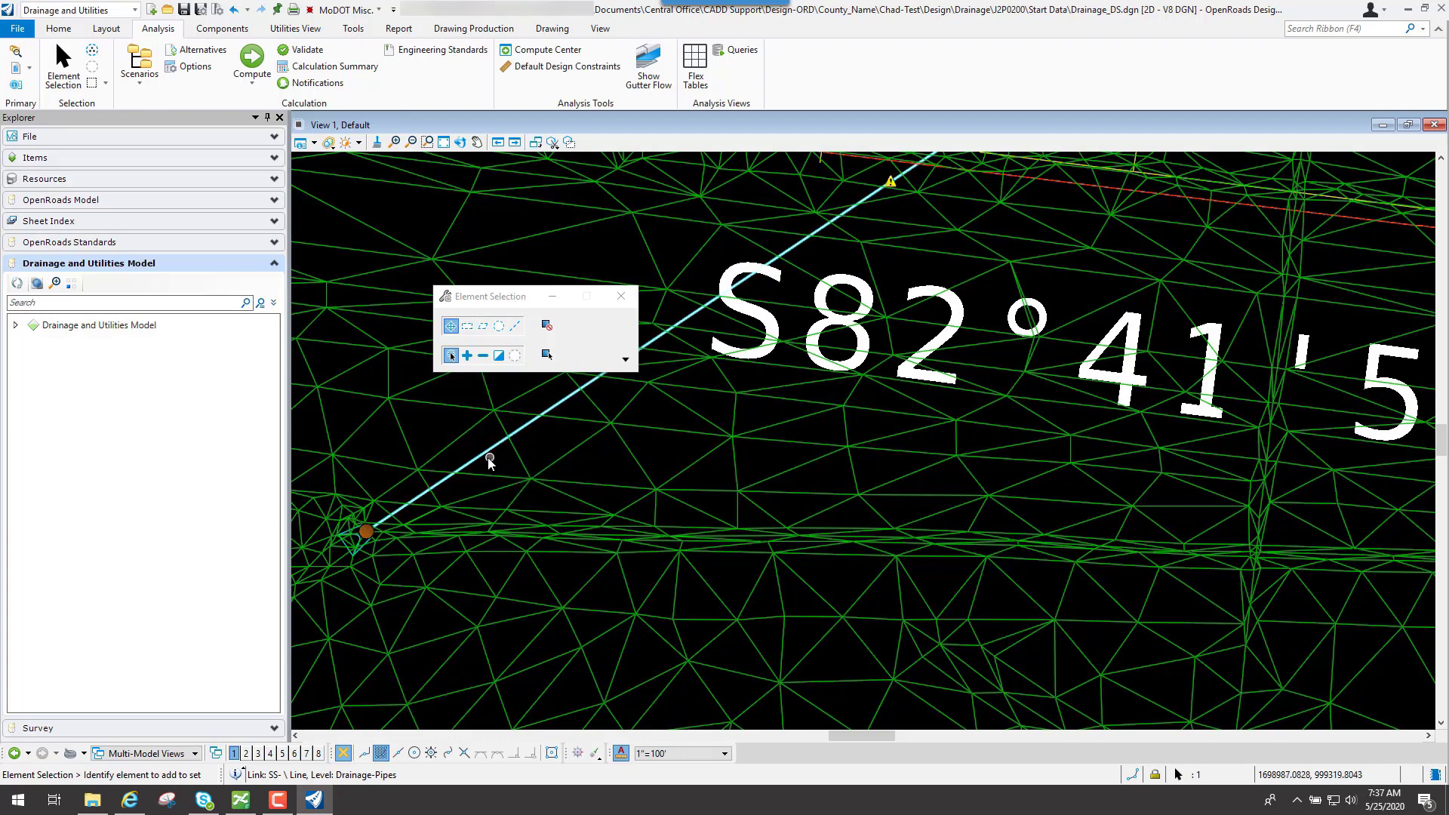
pyautogui.moveTo(485, 457)
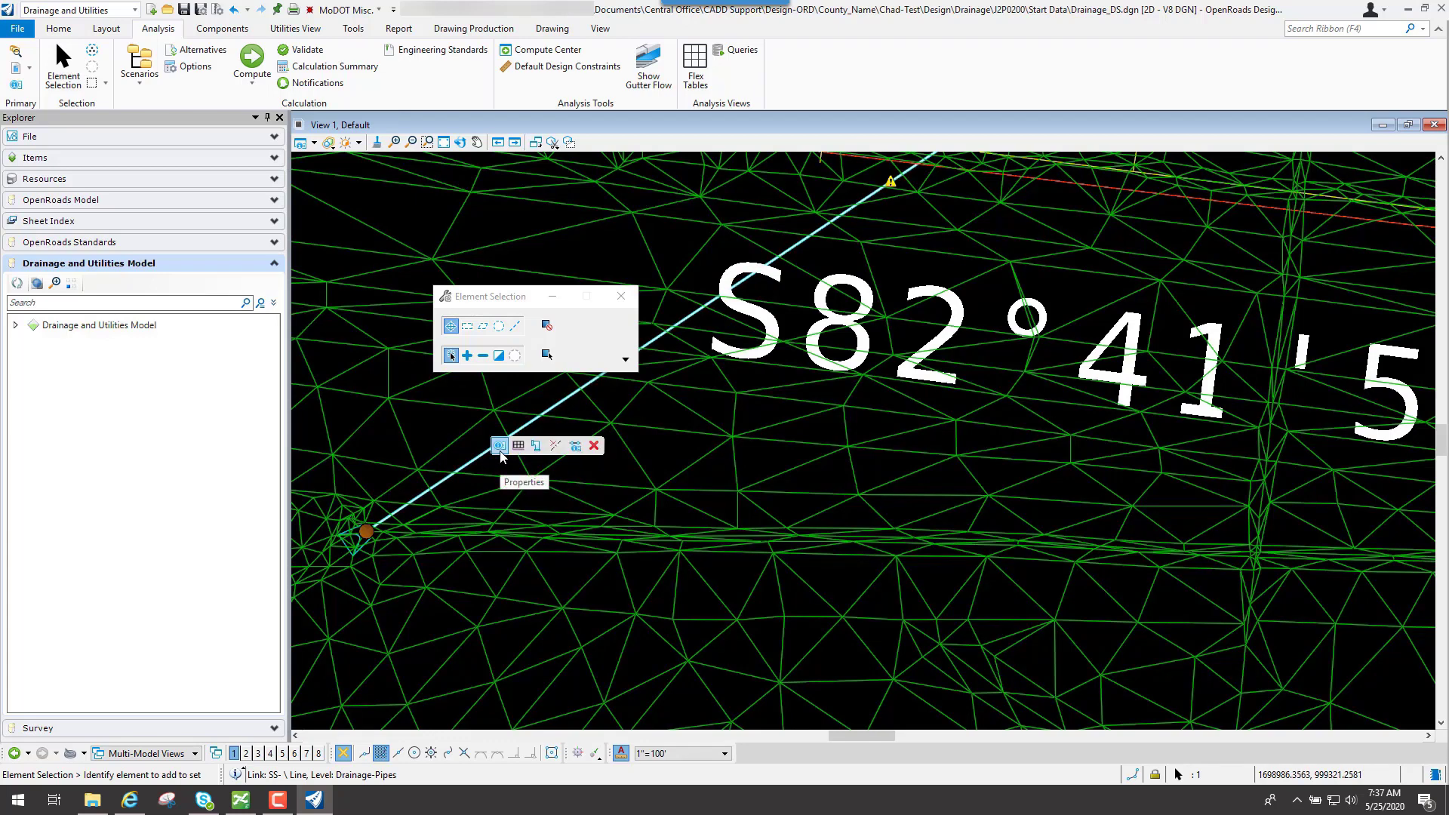
pyautogui.click(500, 448)
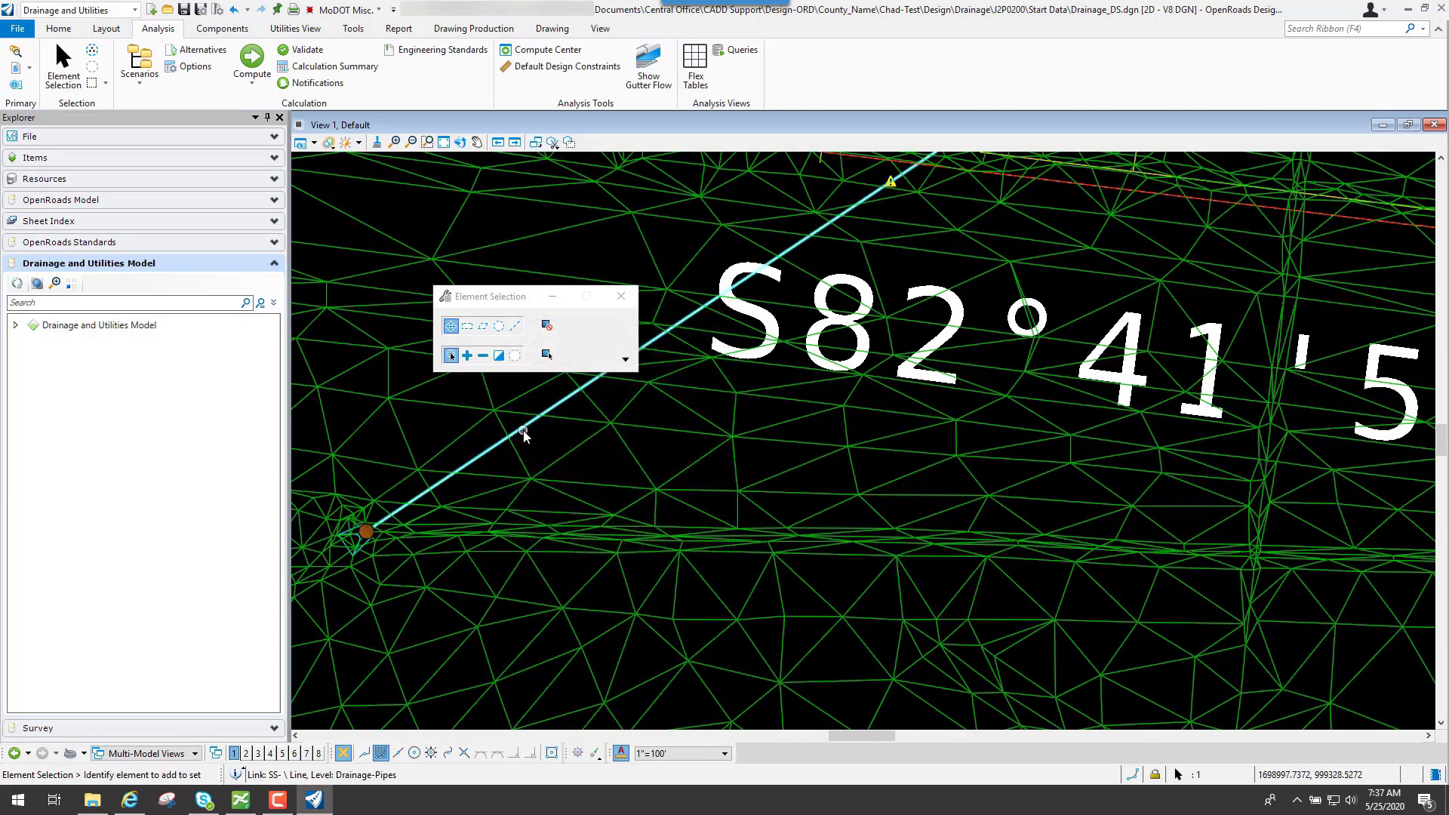
pyautogui.moveTo(526, 436)
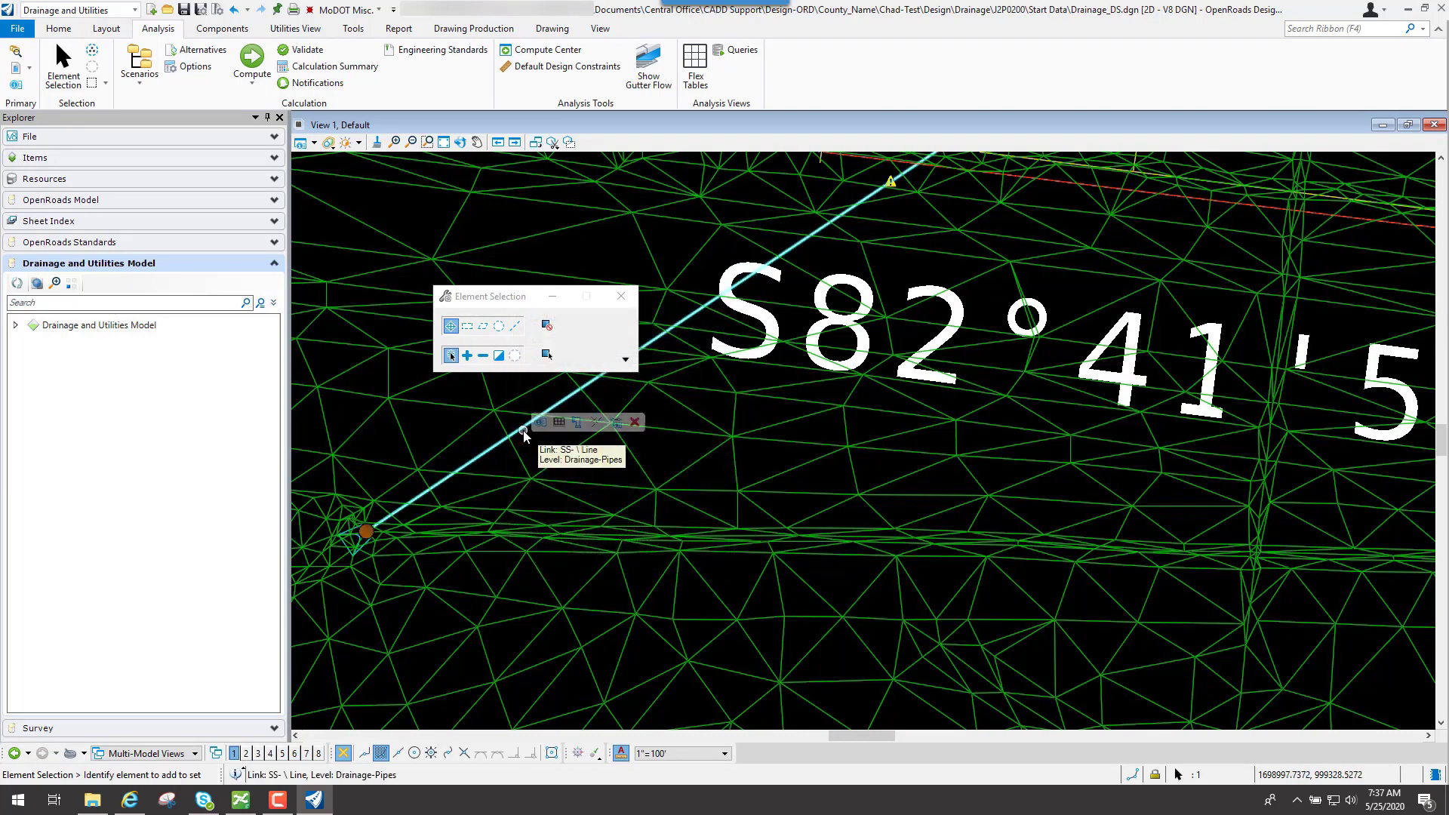
pyautogui.click(616, 423)
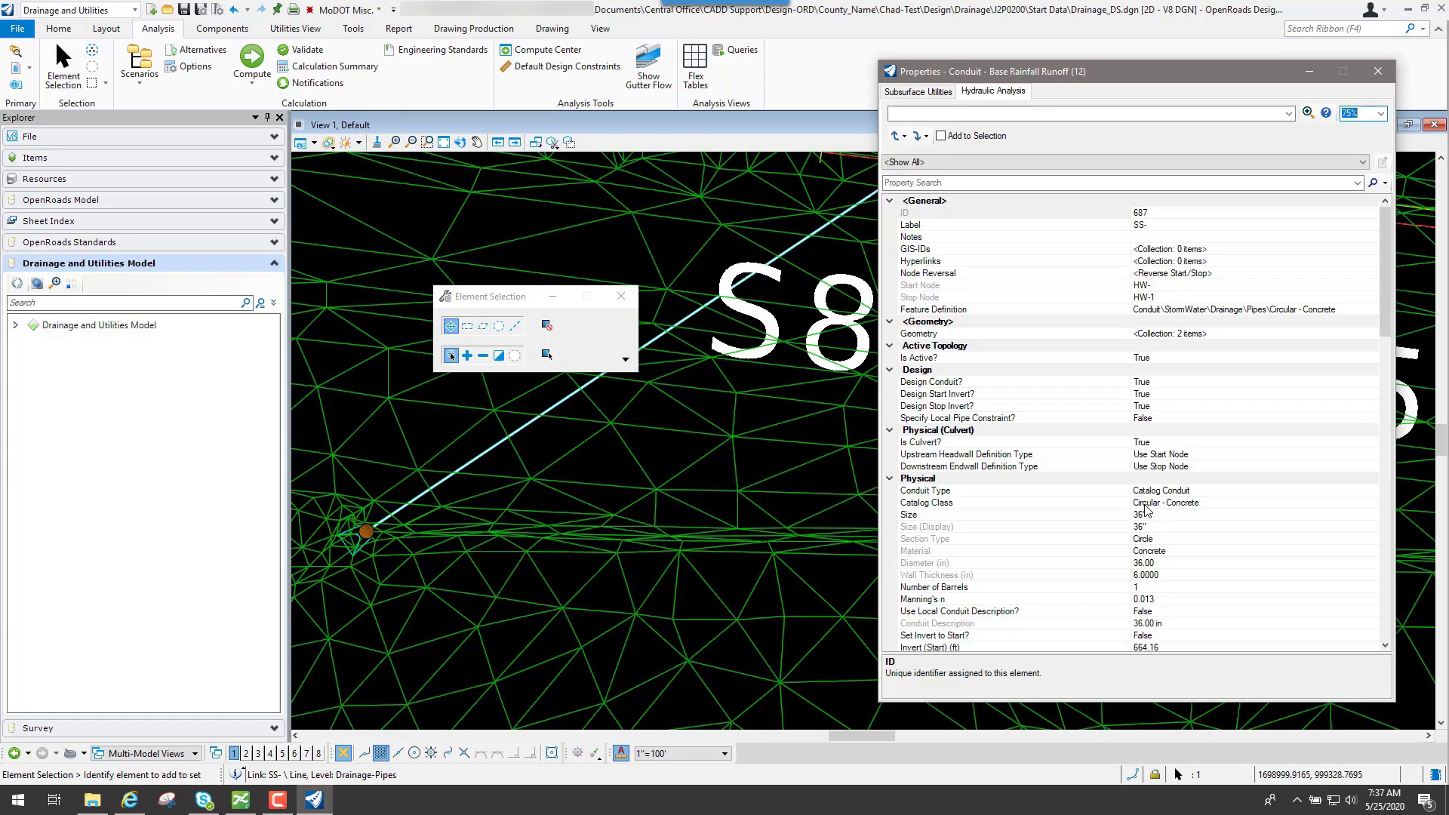
# Reselect the circular culvert pipe and recheck its conduit size and physical values under Hydraulic Analysis.
pyautogui.click(671, 444)
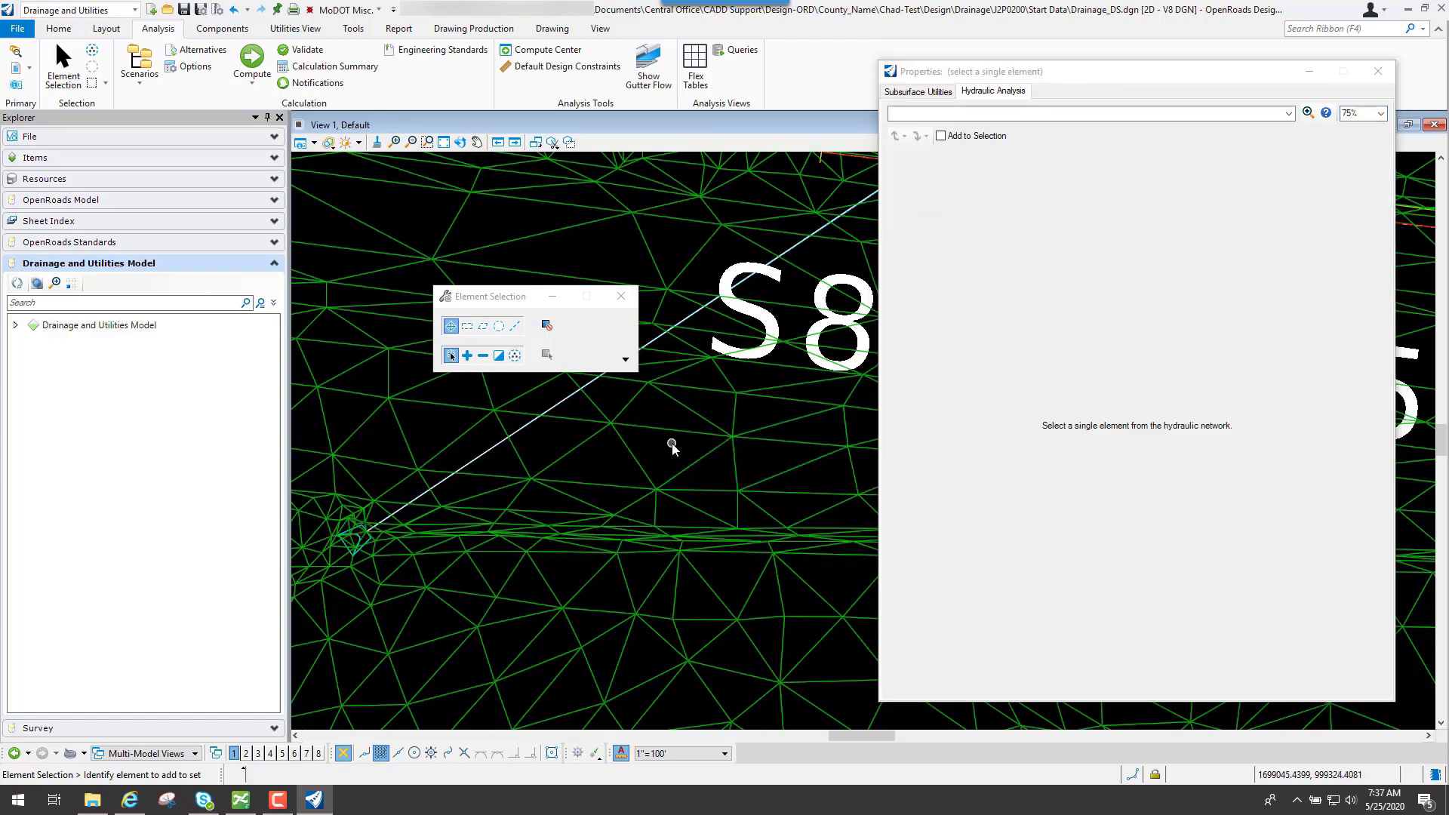
pyautogui.click(991, 98)
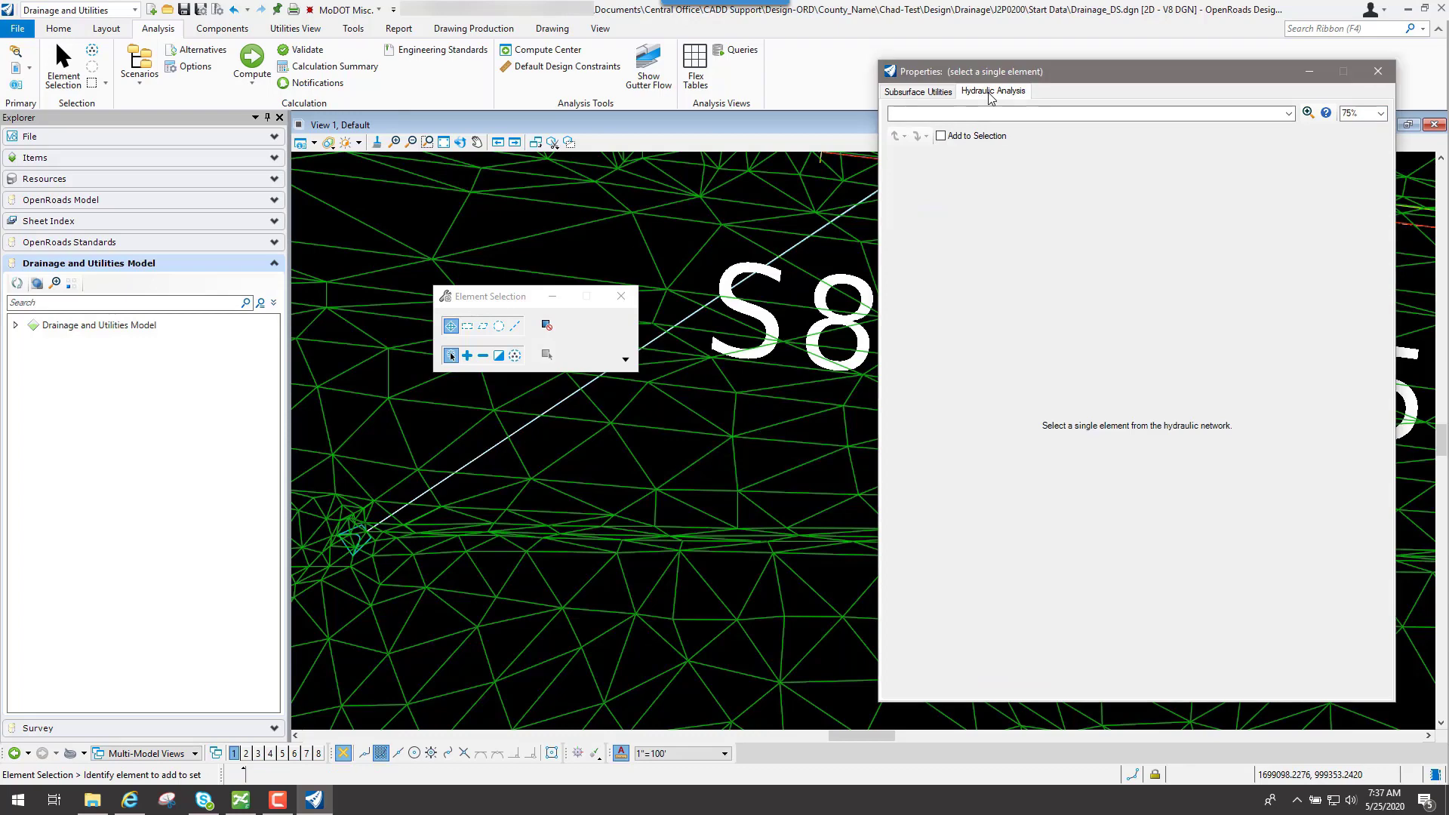
pyautogui.click(550, 404)
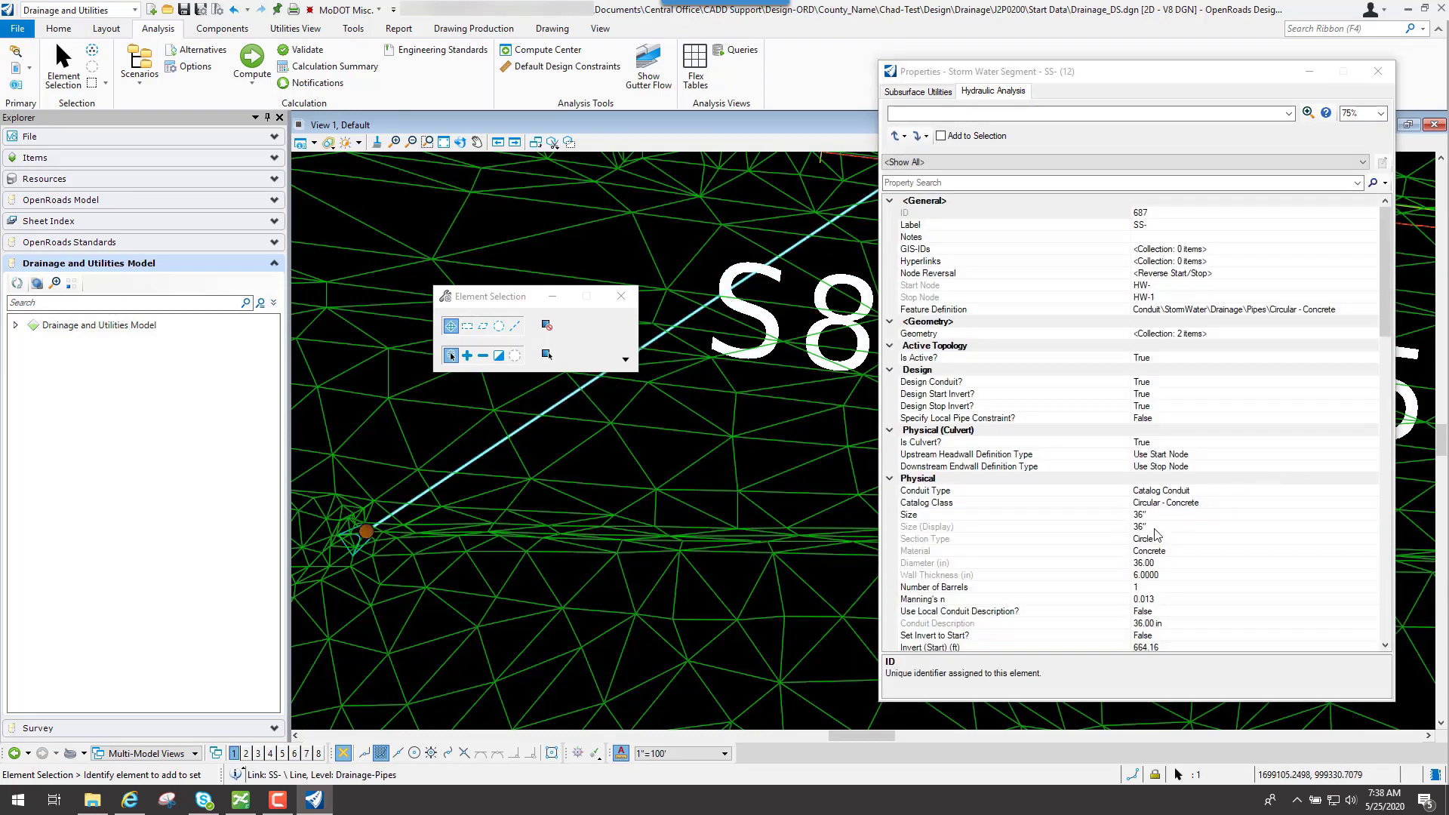
pyautogui.click(529, 428)
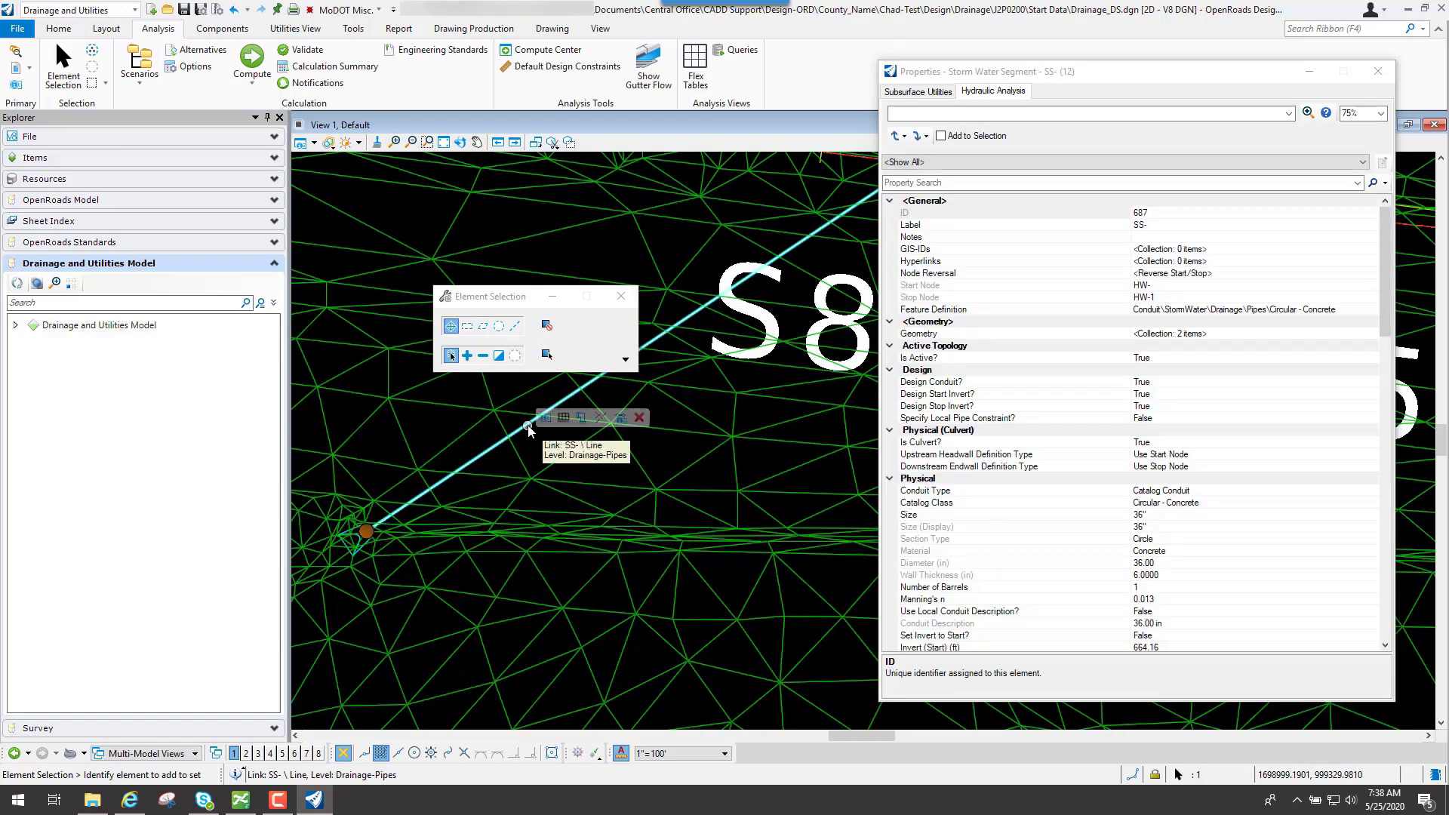
pyautogui.moveTo(543, 423)
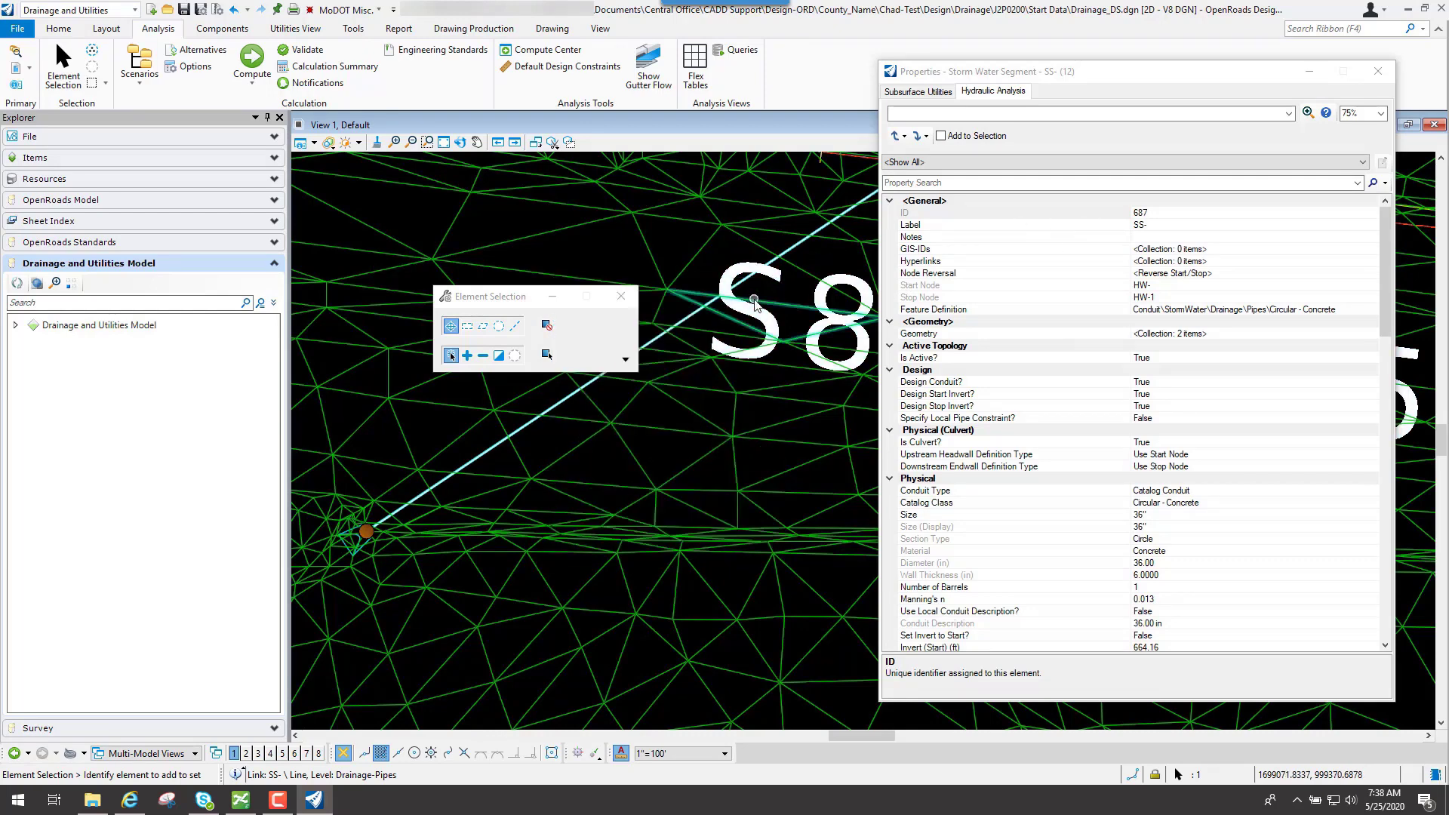
# Select headwall HW-1 at the circular culvert's outlet end and review its hydraulic analysis properties.
pyautogui.scroll(2, 302, 573)
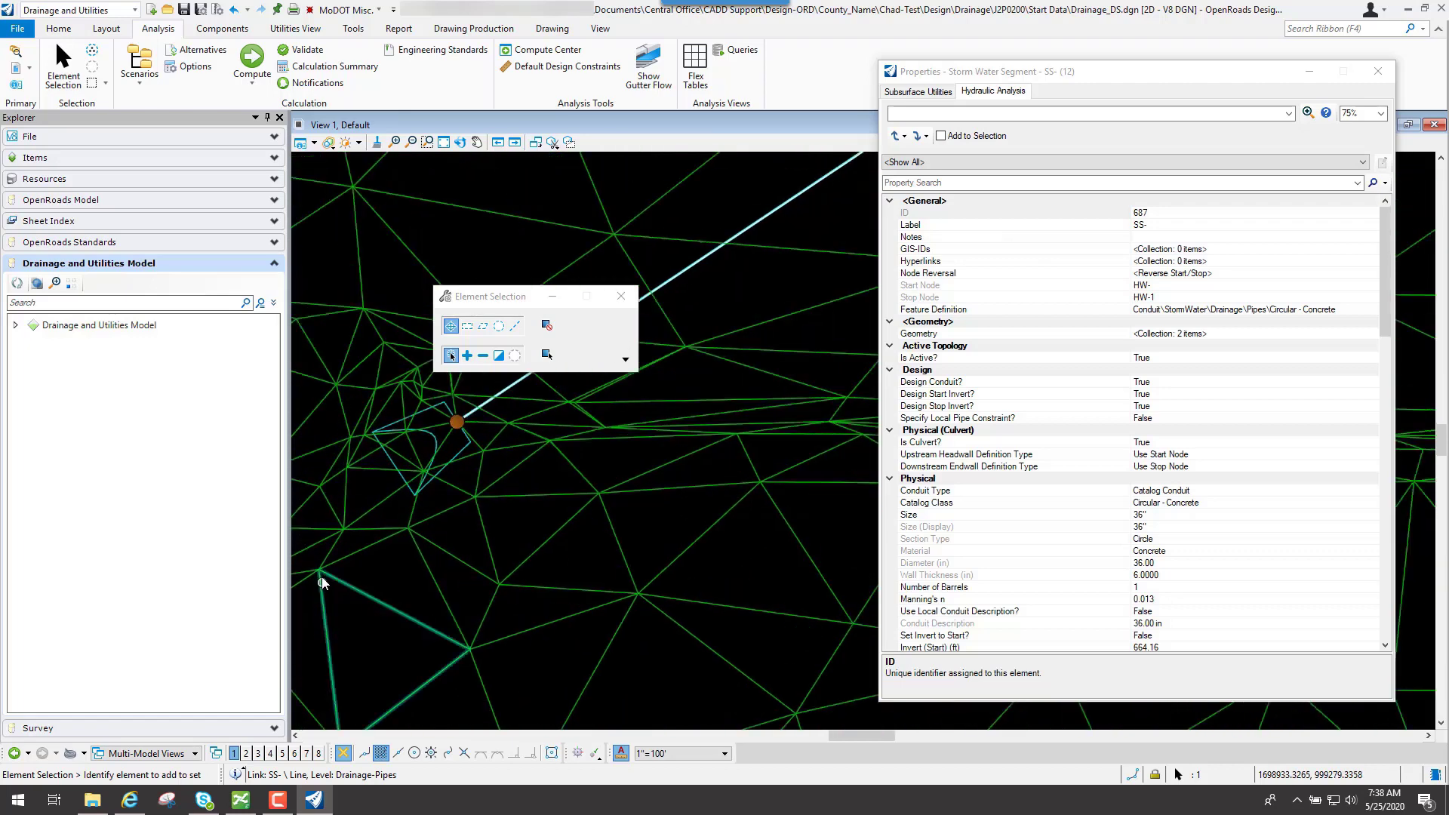
pyautogui.click(392, 456)
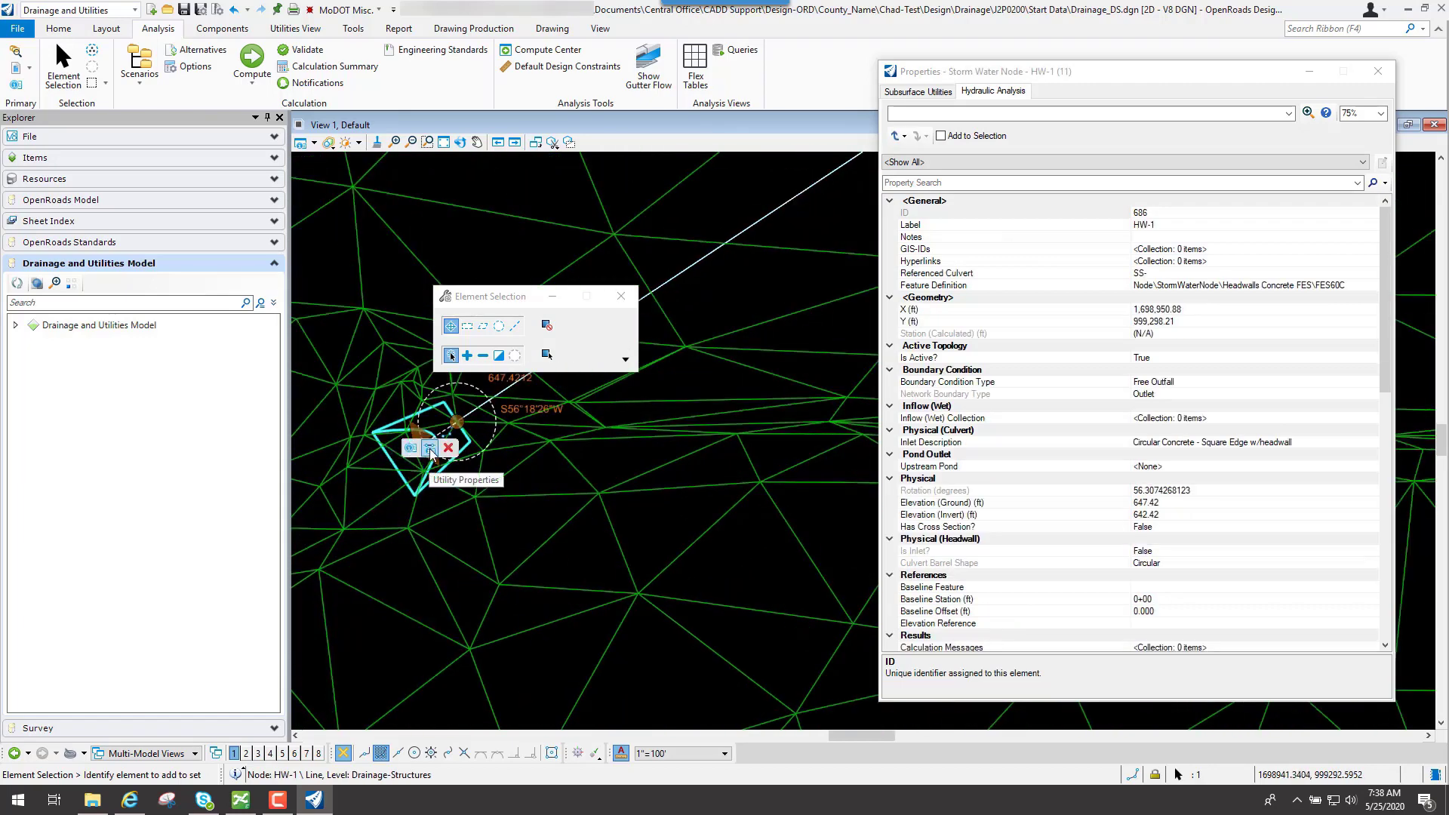
pyautogui.click(412, 449)
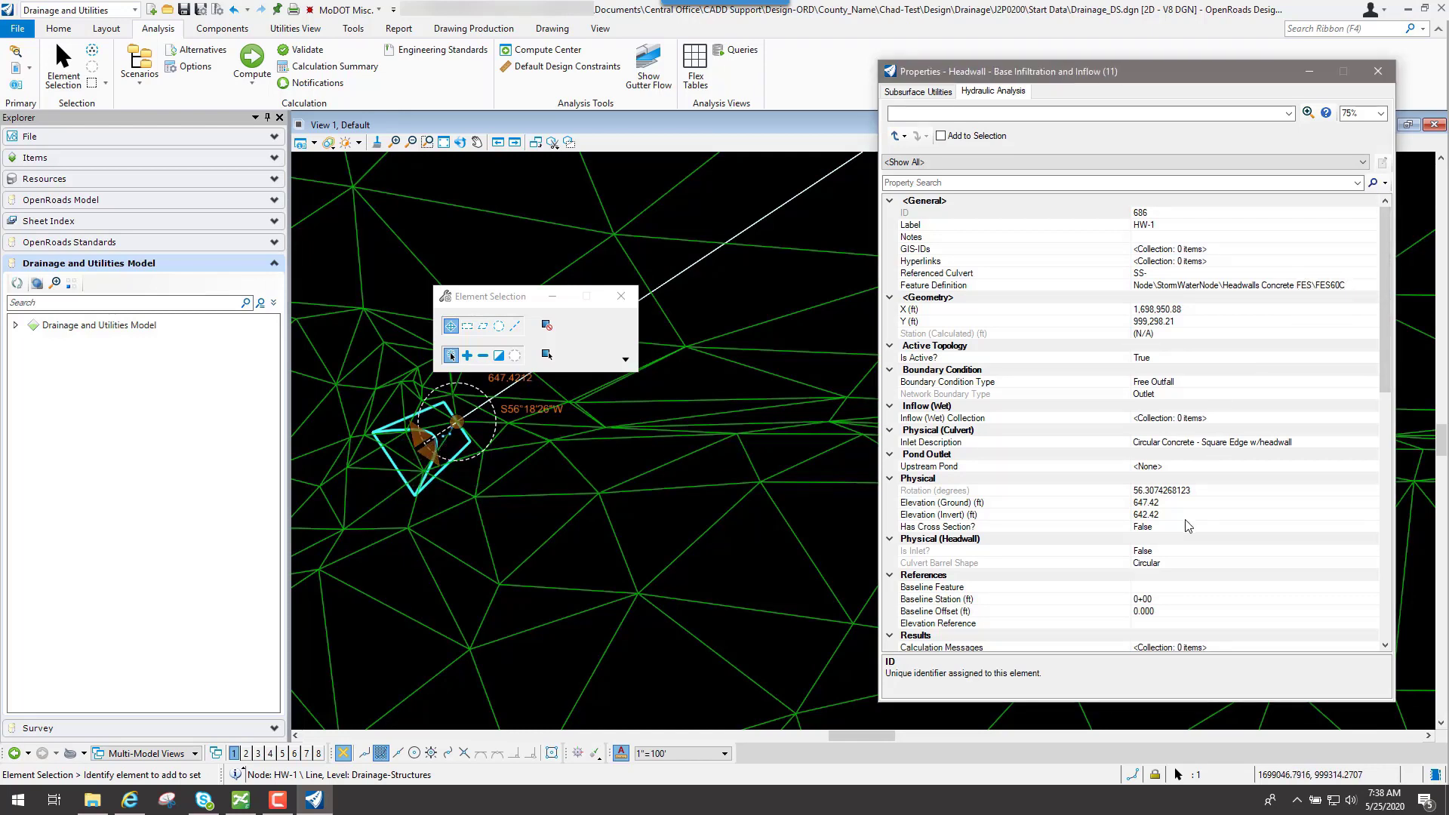
# Open the utility properties of box culvert SS-1, review its computed size, and close the properties window.
pyautogui.scroll(-3, 1190, 521)
pyautogui.scroll(-5, 778, 491)
pyautogui.scroll(8, 1035, 514)
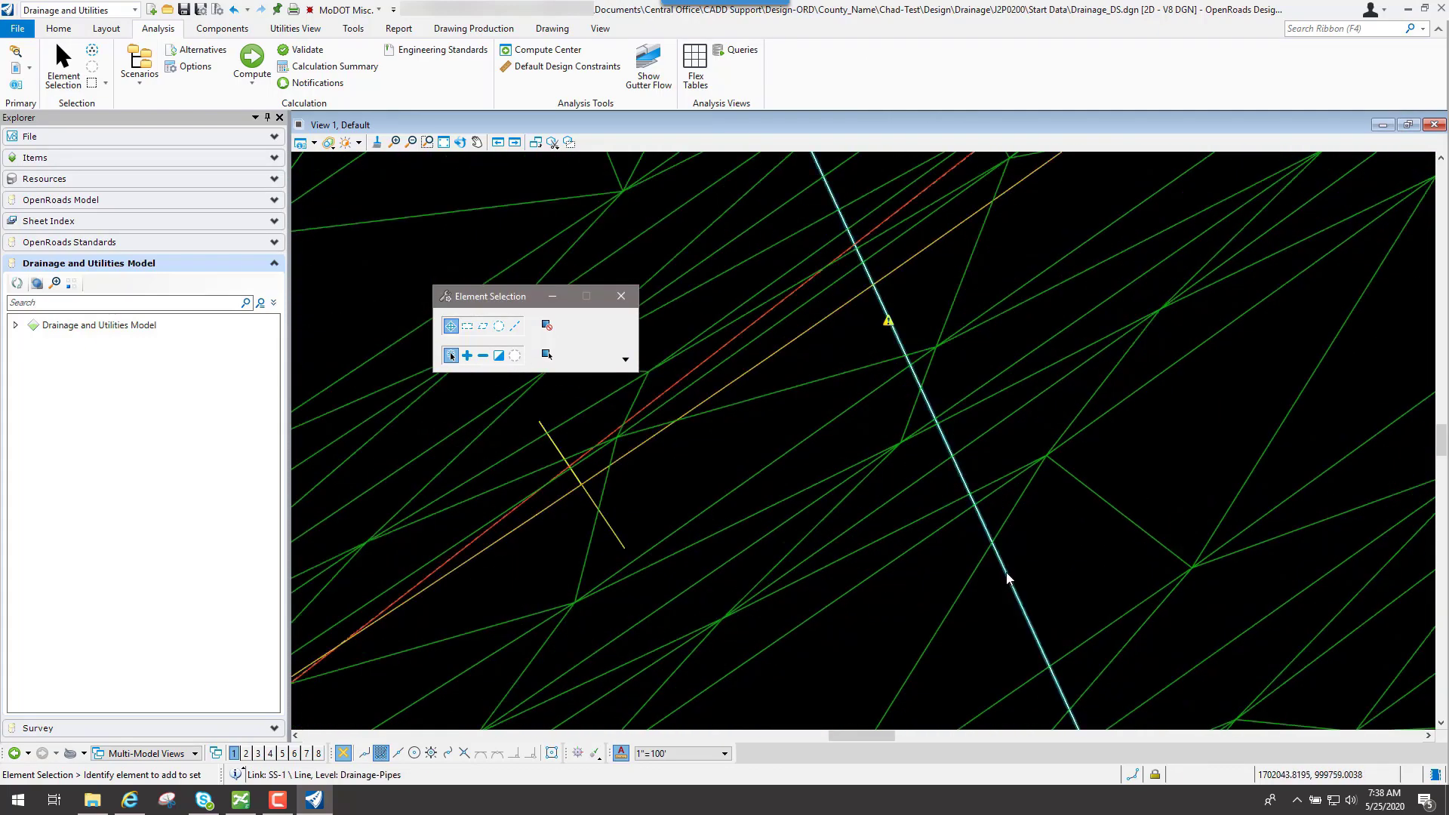
pyautogui.click(1009, 576)
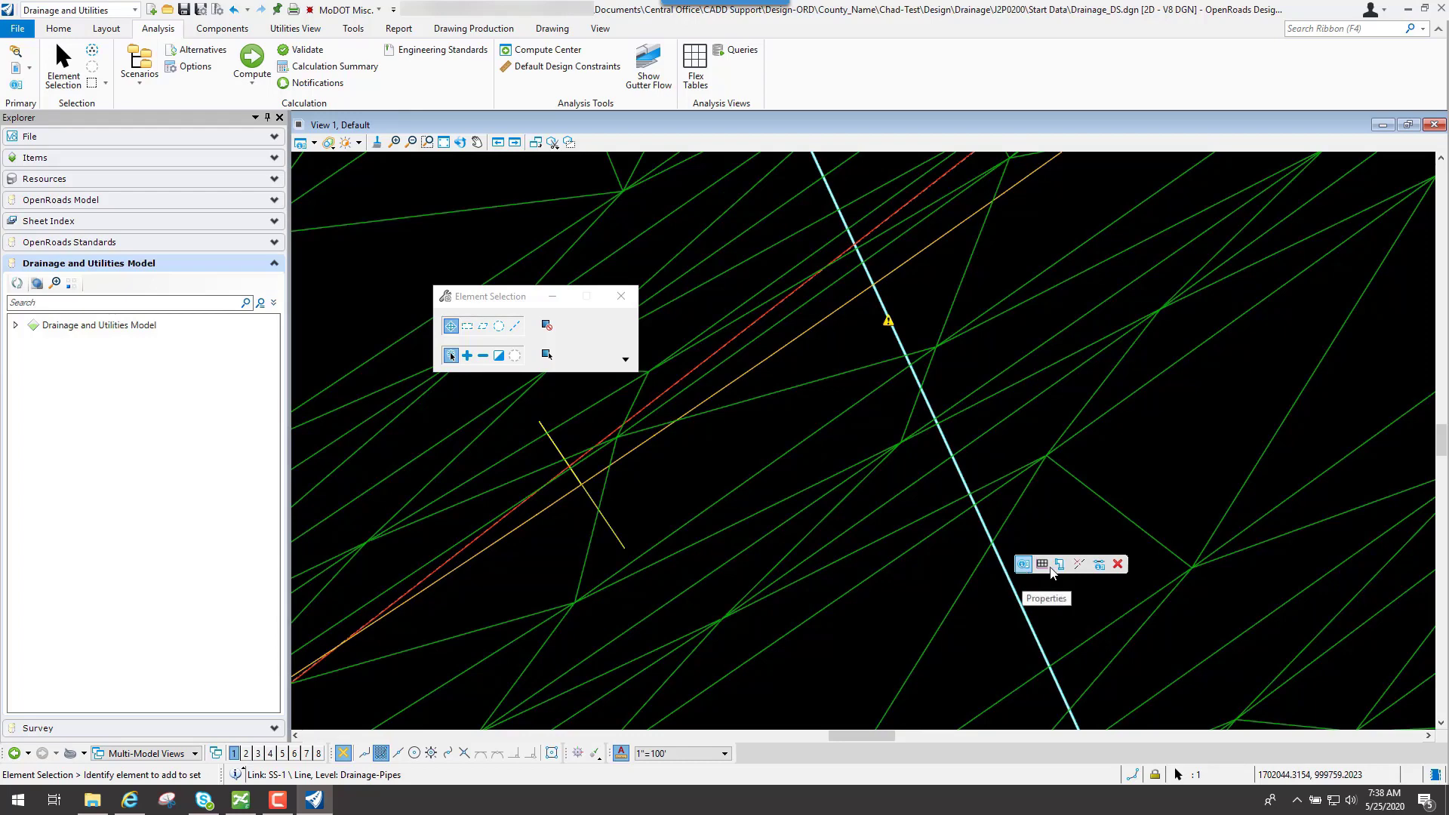
pyautogui.click(1098, 566)
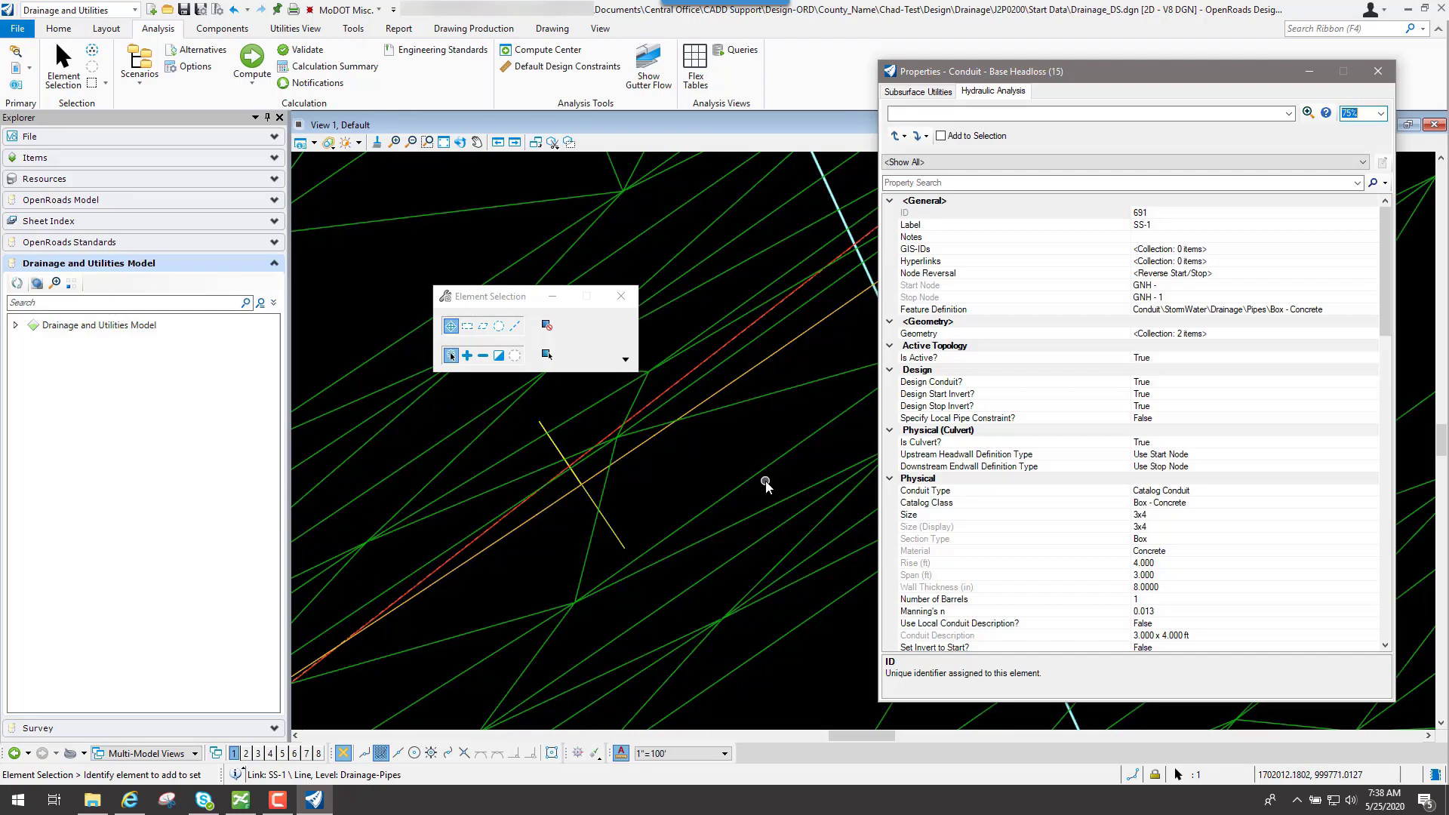
pyautogui.scroll(-1, 765, 483)
pyautogui.moveTo(815, 273)
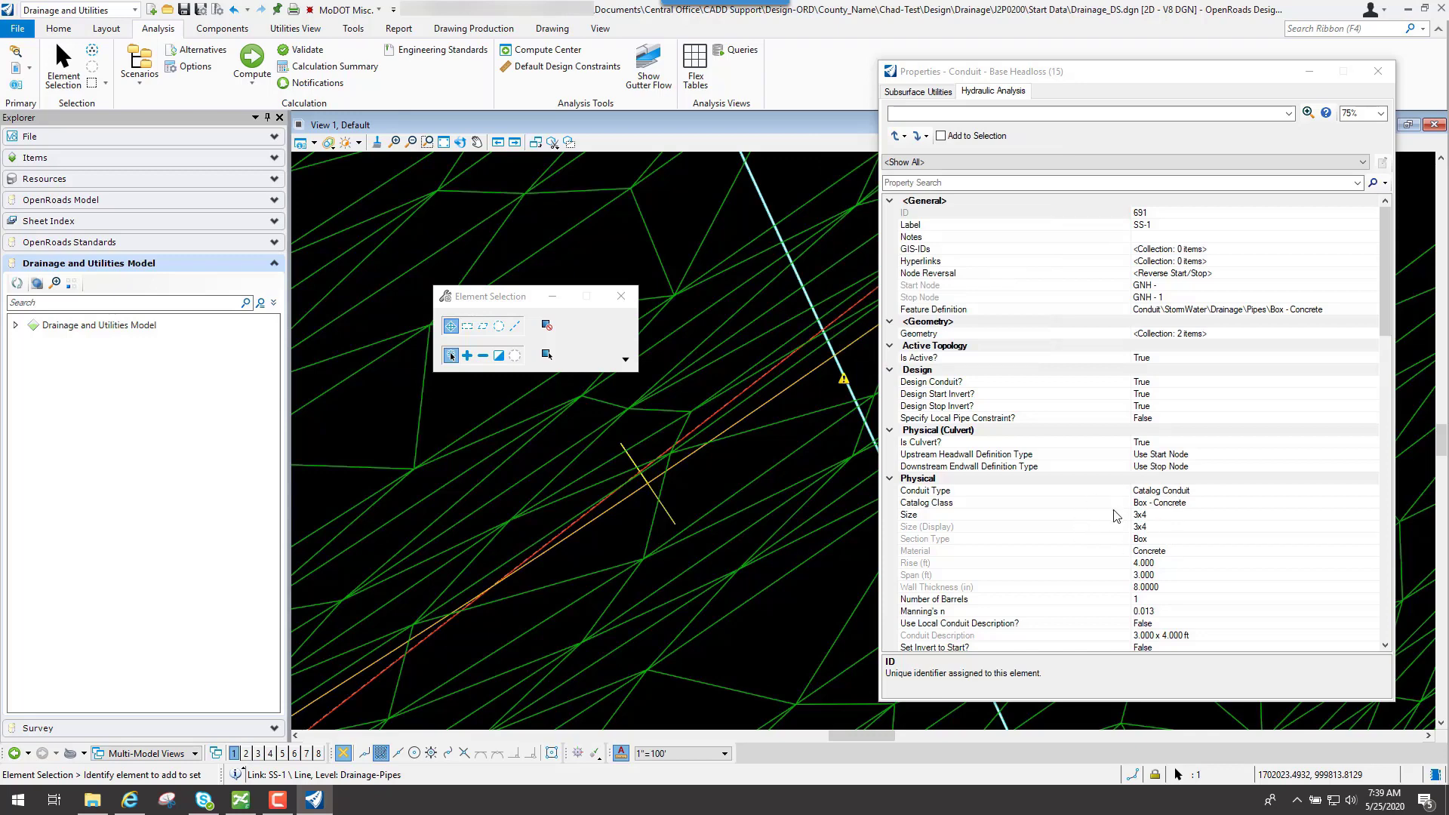
pyautogui.click(817, 383)
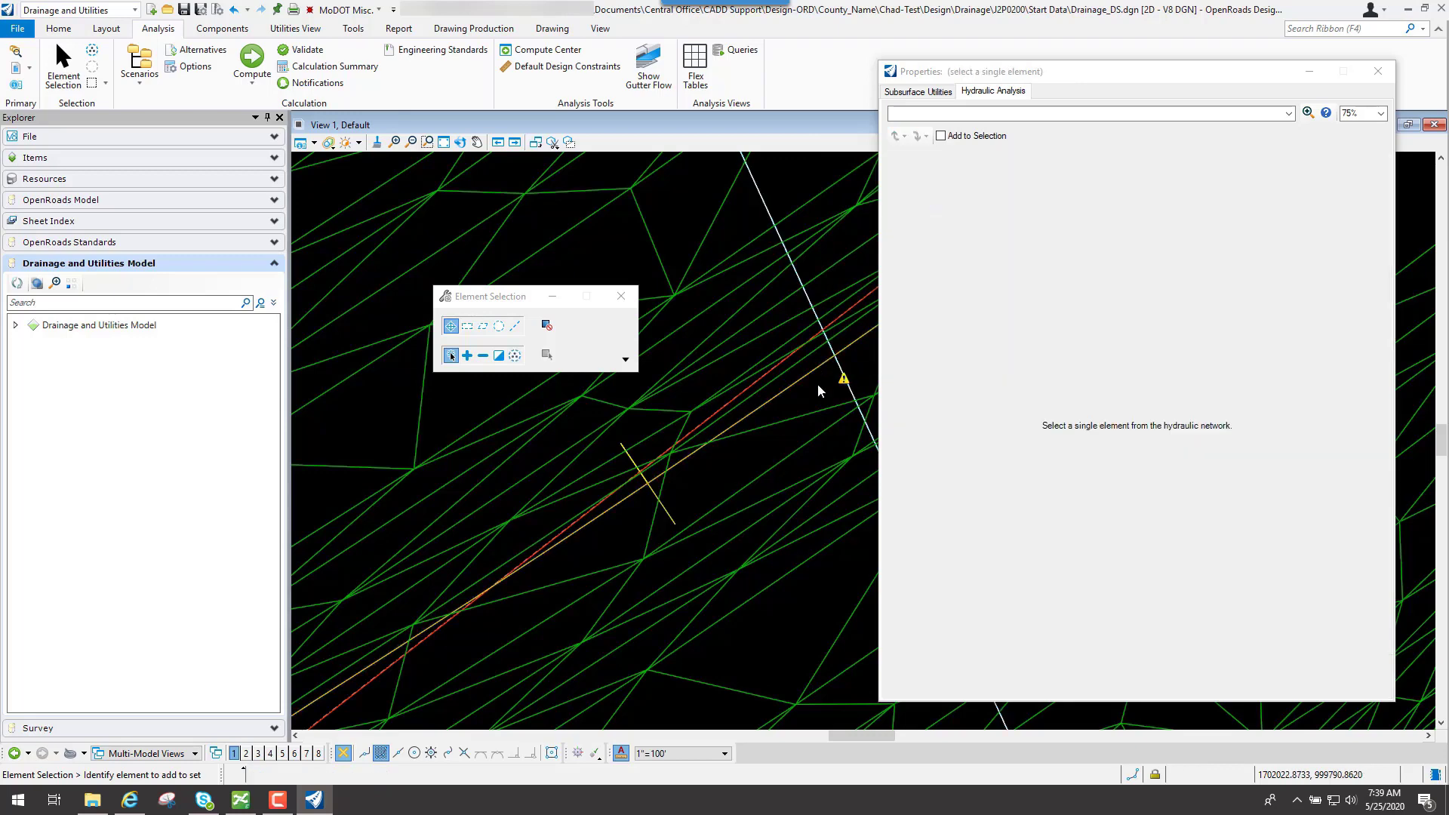
pyautogui.click(1378, 71)
pyautogui.scroll(-5, 872, 447)
pyautogui.scroll(-6, 872, 447)
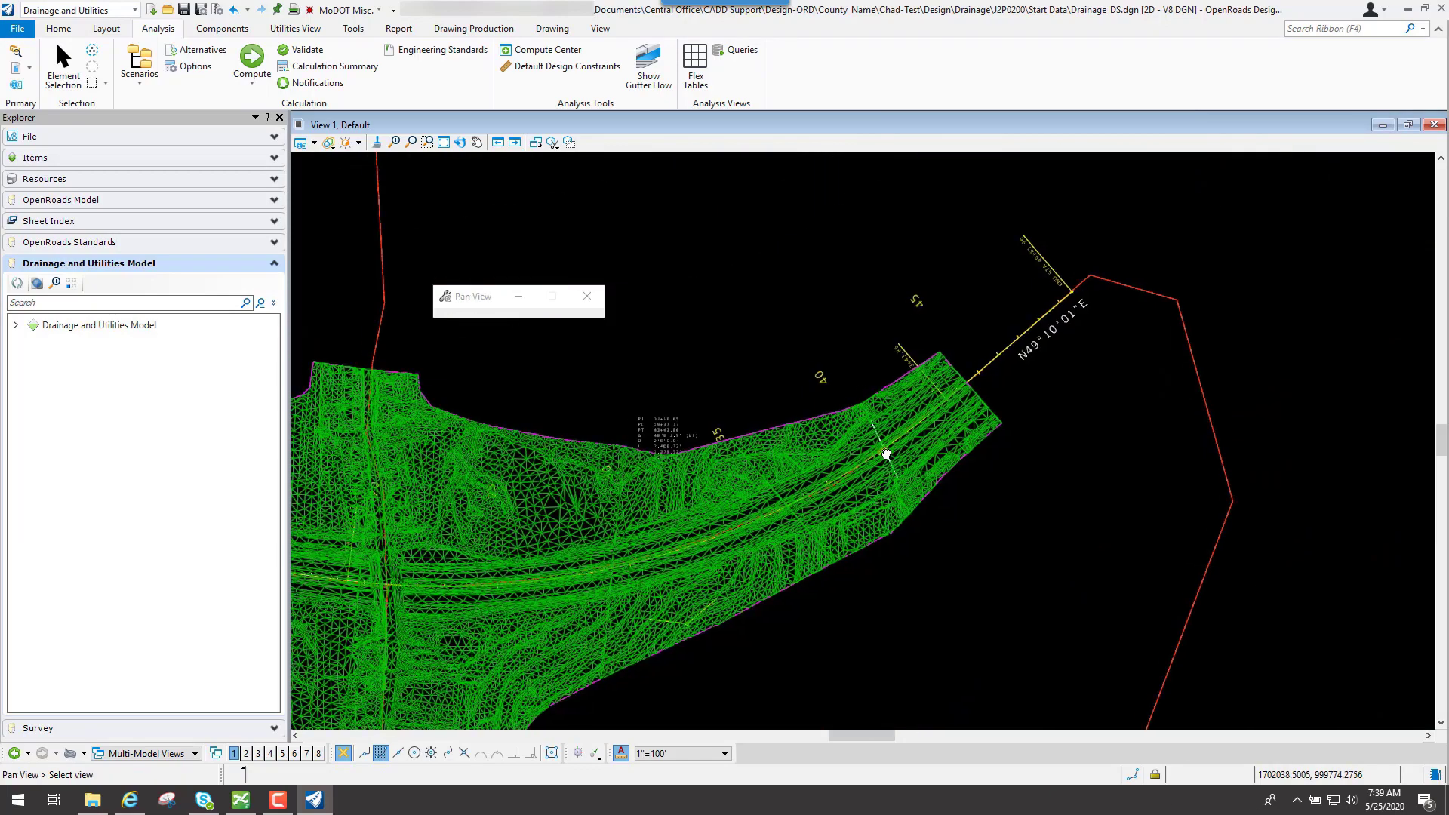
pyautogui.moveTo(883, 453)
pyautogui.mouseDown(button='middle')
pyautogui.moveTo(737, 501)
pyautogui.moveTo(1013, 418)
pyautogui.mouseUp(button='middle')
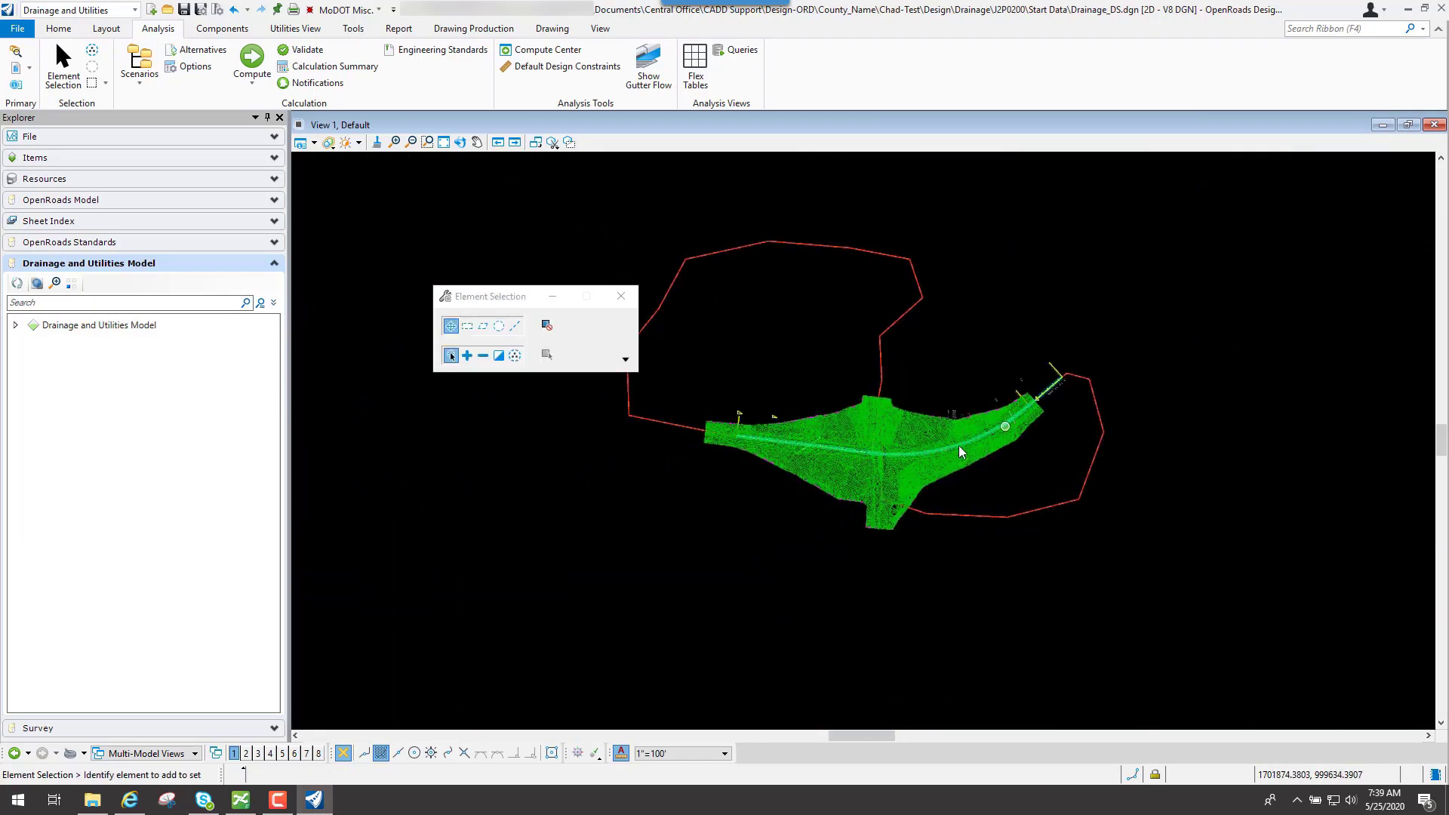
pyautogui.scroll(6, 909, 457)
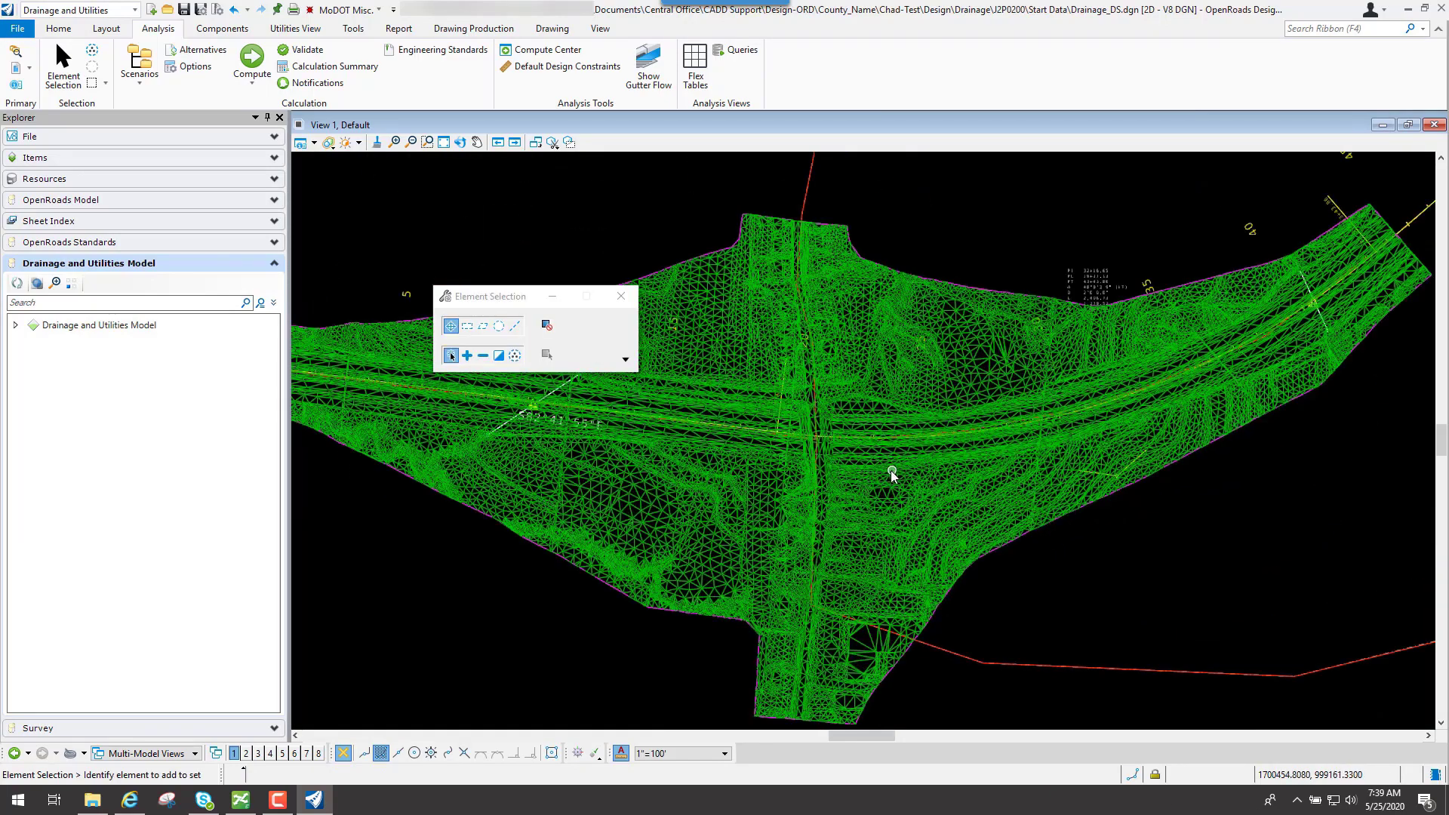
pyautogui.scroll(5, 1303, 348)
pyautogui.scroll(5, 1302, 348)
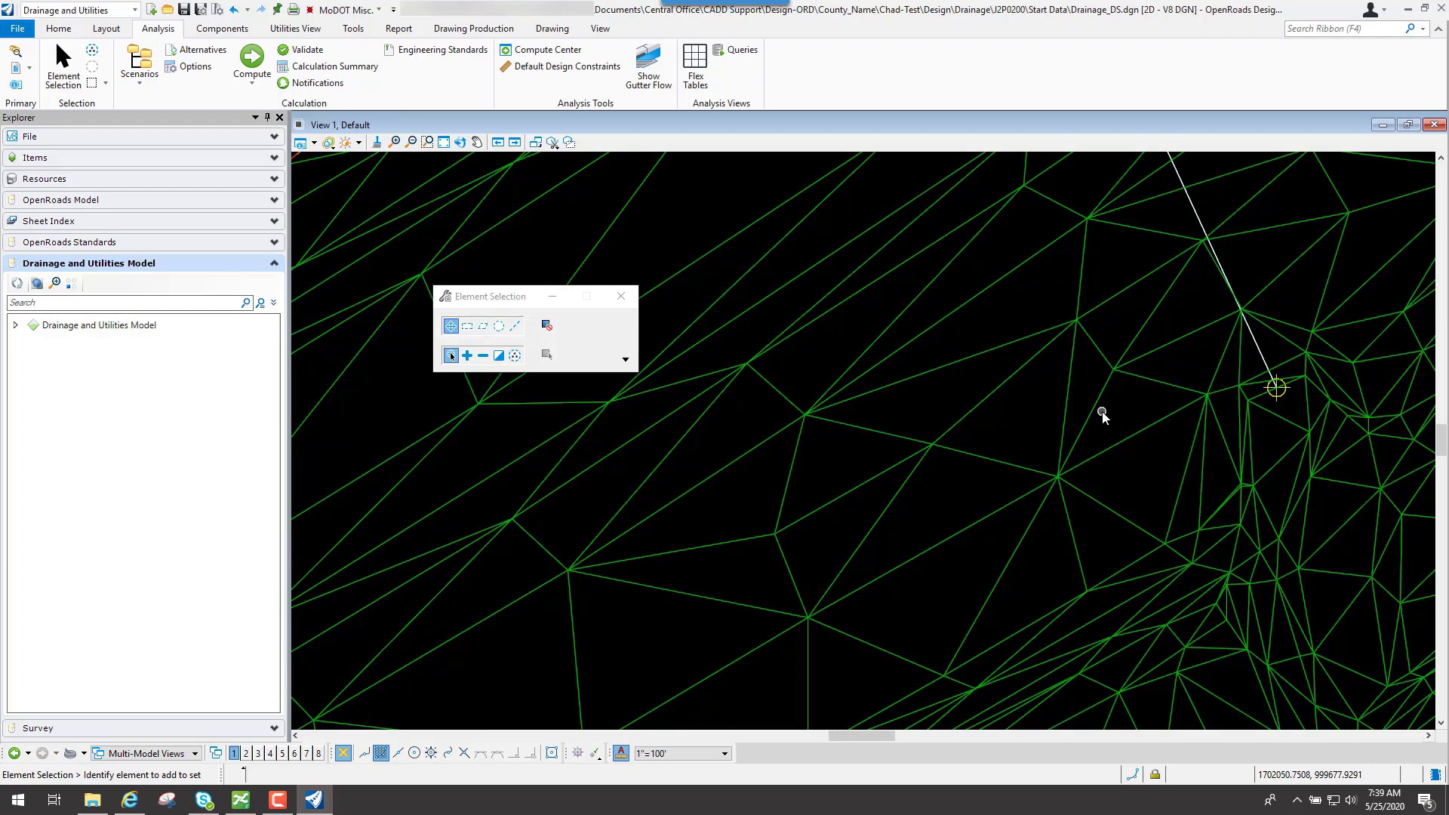
# Open the analysis profile of the GNH - to GNH - 1 profile run, examine the 50-year design water surface, and close it.
pyautogui.click(443, 143)
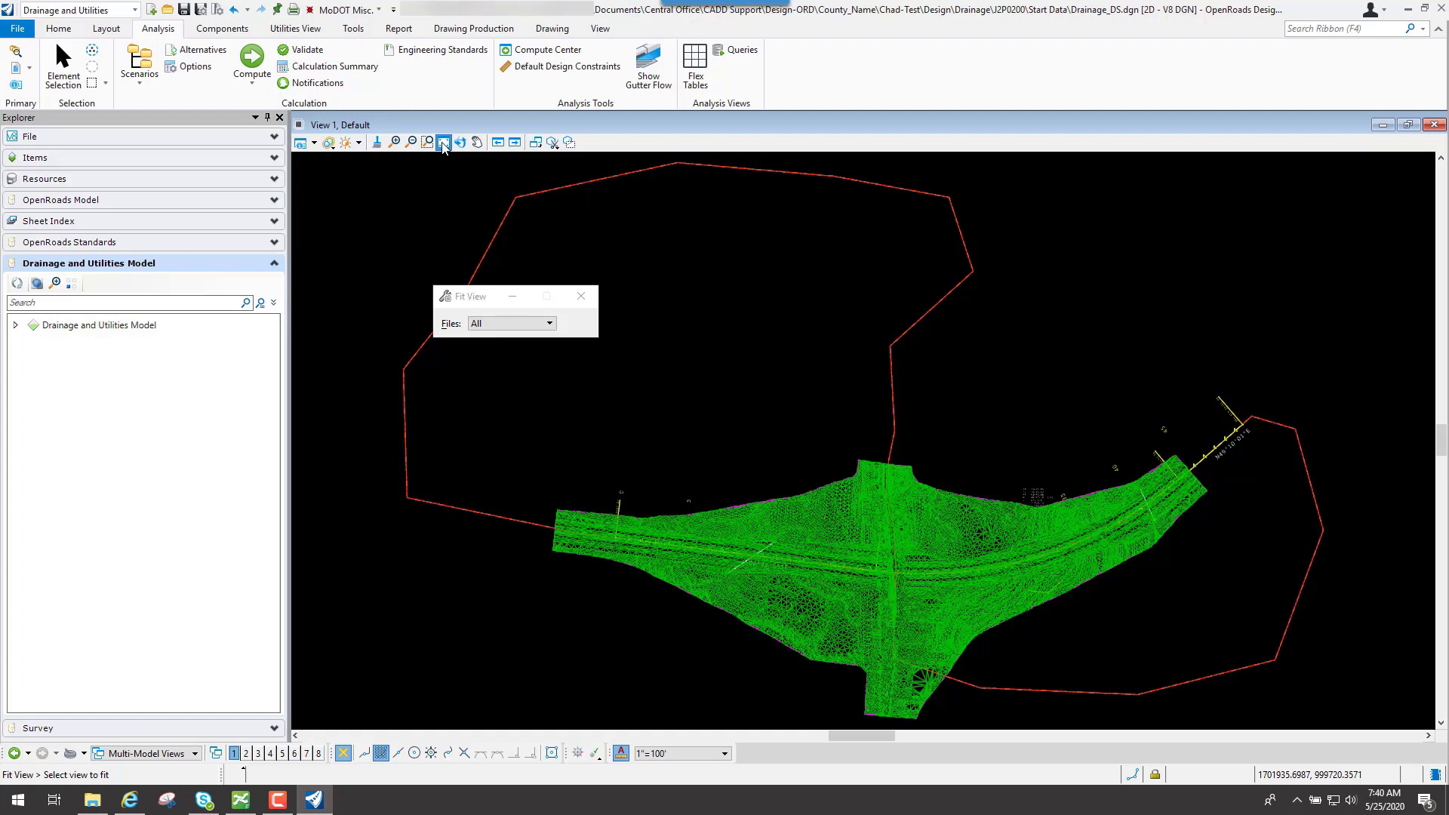
pyautogui.click(15, 325)
pyautogui.click(31, 343)
pyautogui.click(46, 415)
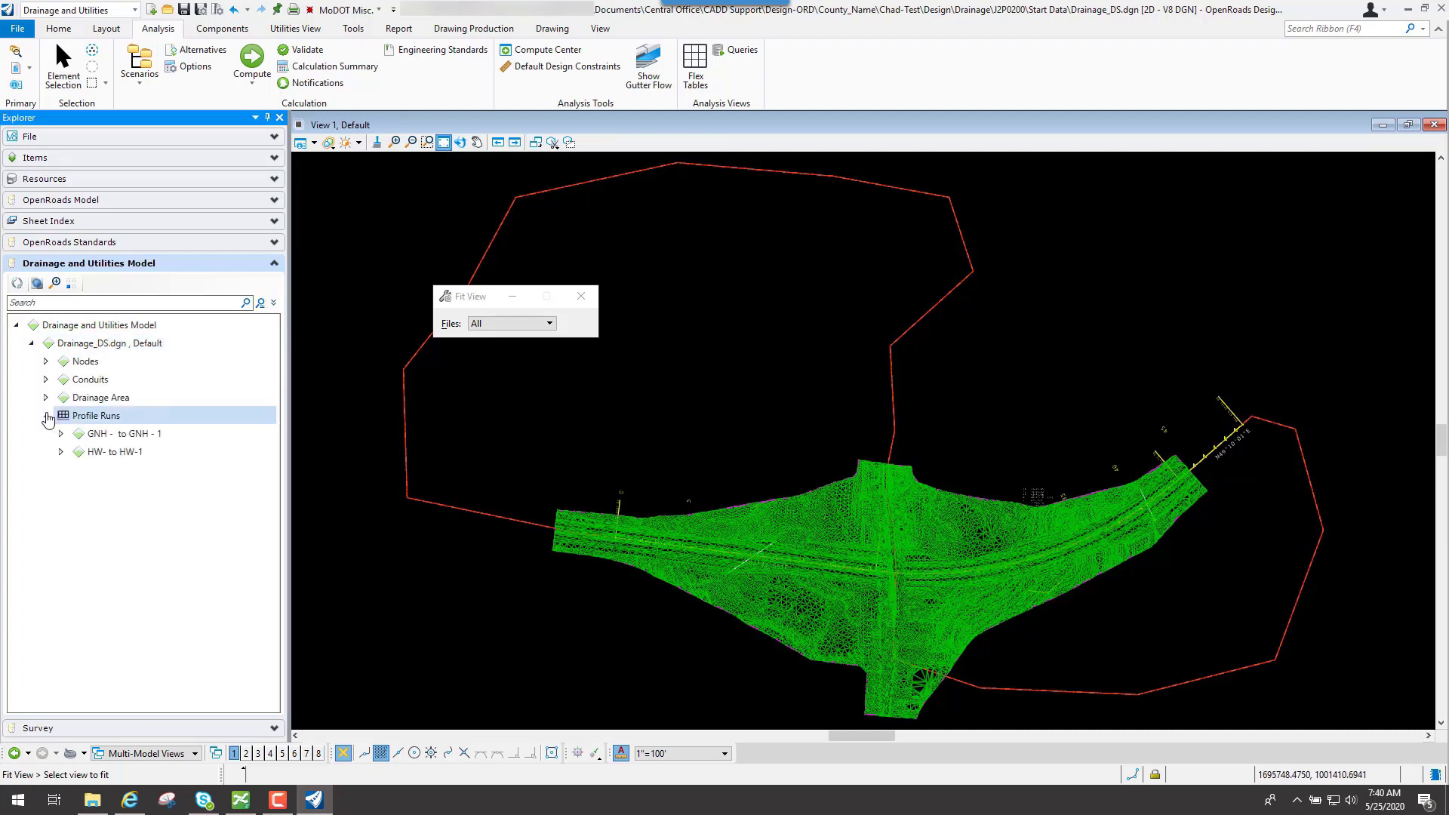
pyautogui.rightClick(131, 440)
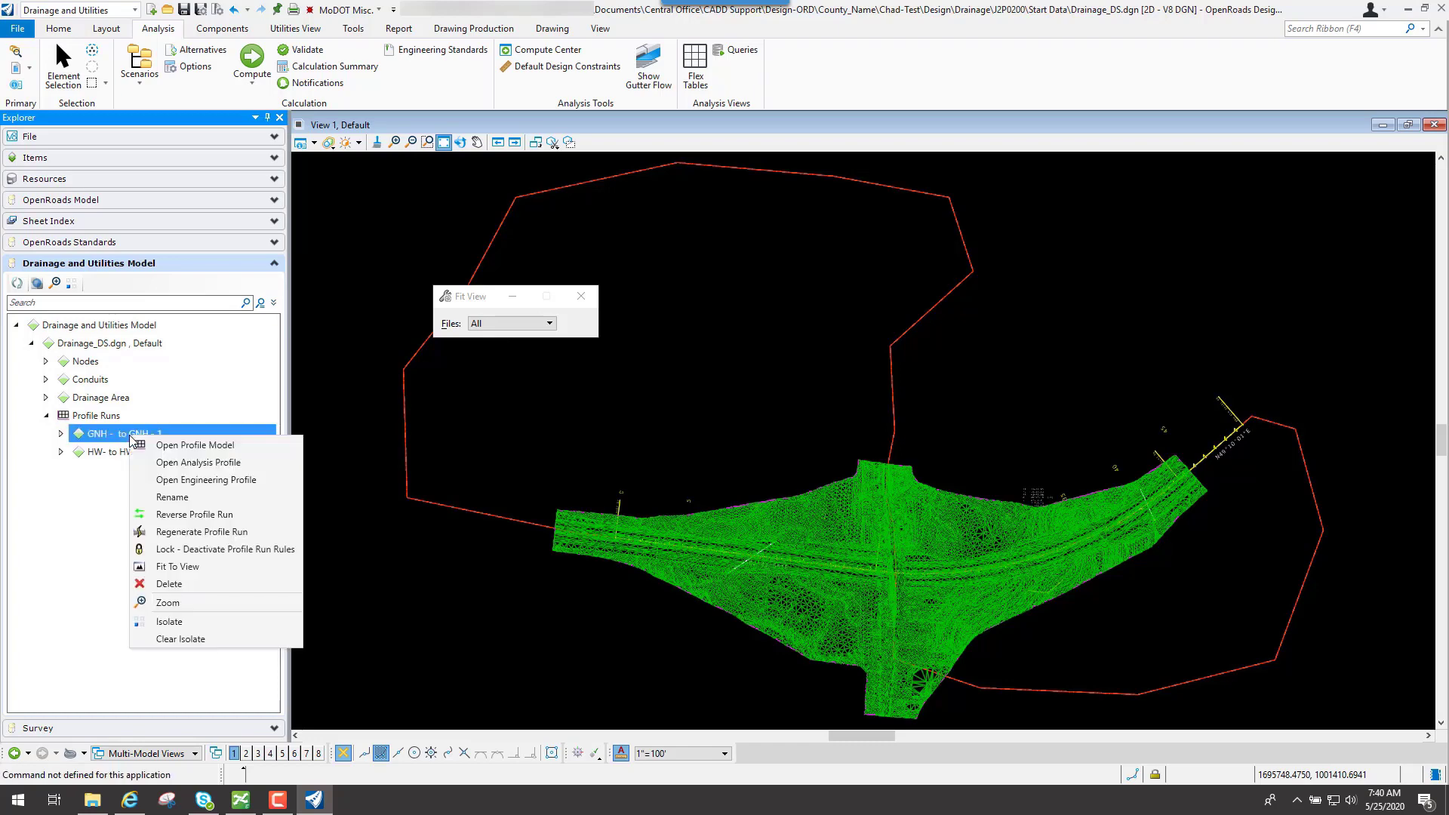
pyautogui.click(213, 463)
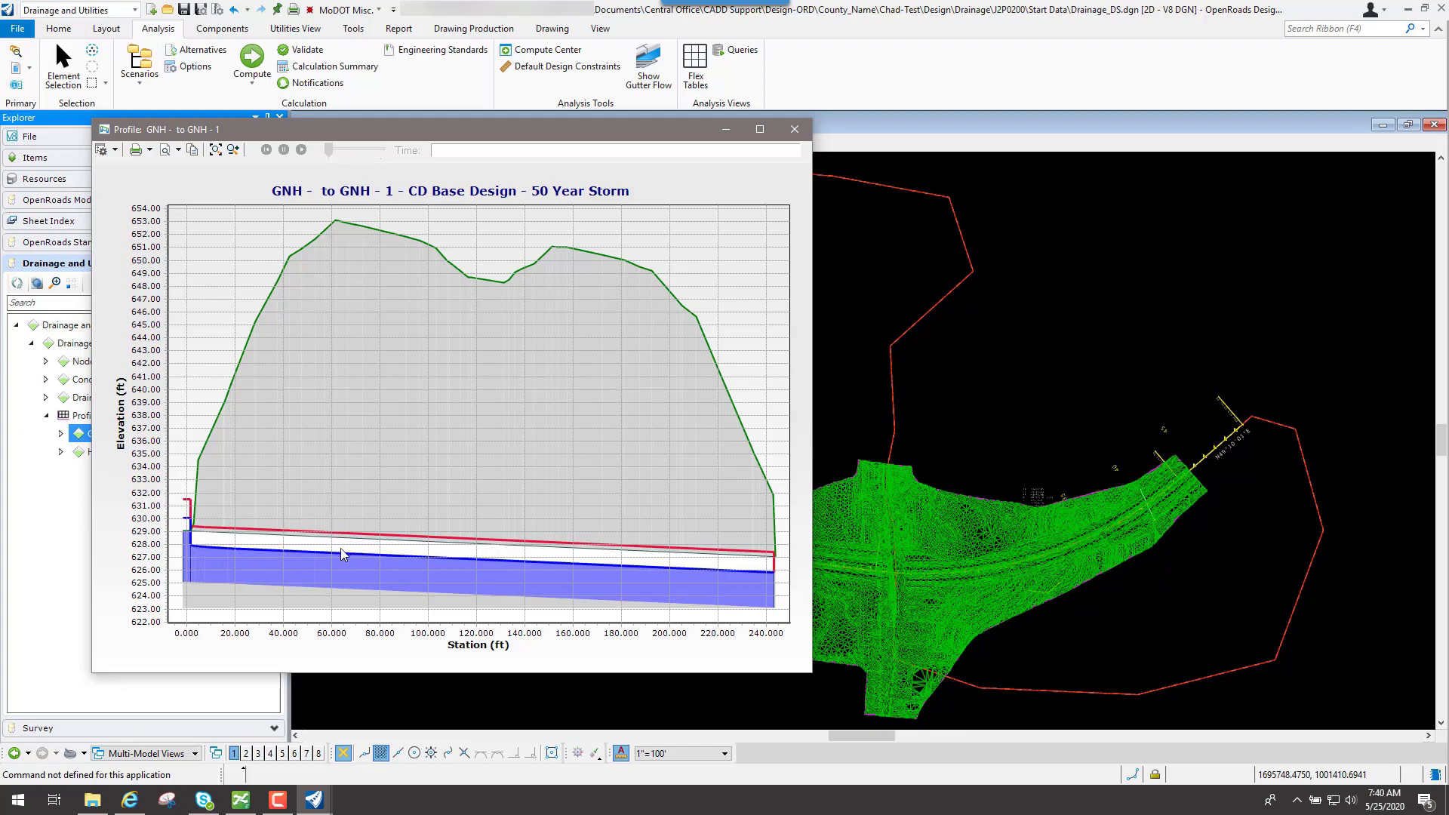
pyautogui.click(794, 129)
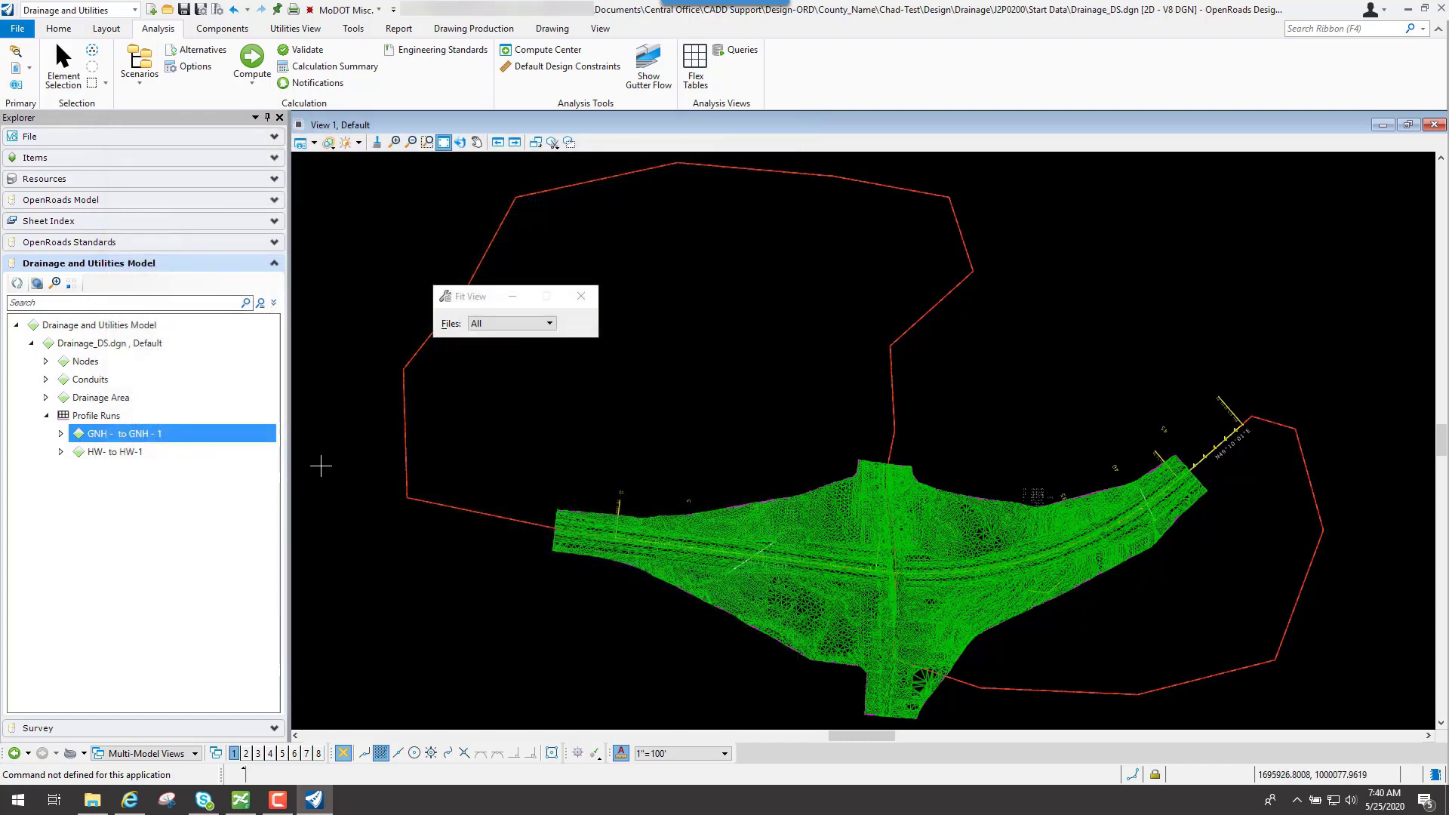
# Select the HW- to HW-1 profile run under the Drainage_DS.dgn profile runs.
pyautogui.click(127, 453)
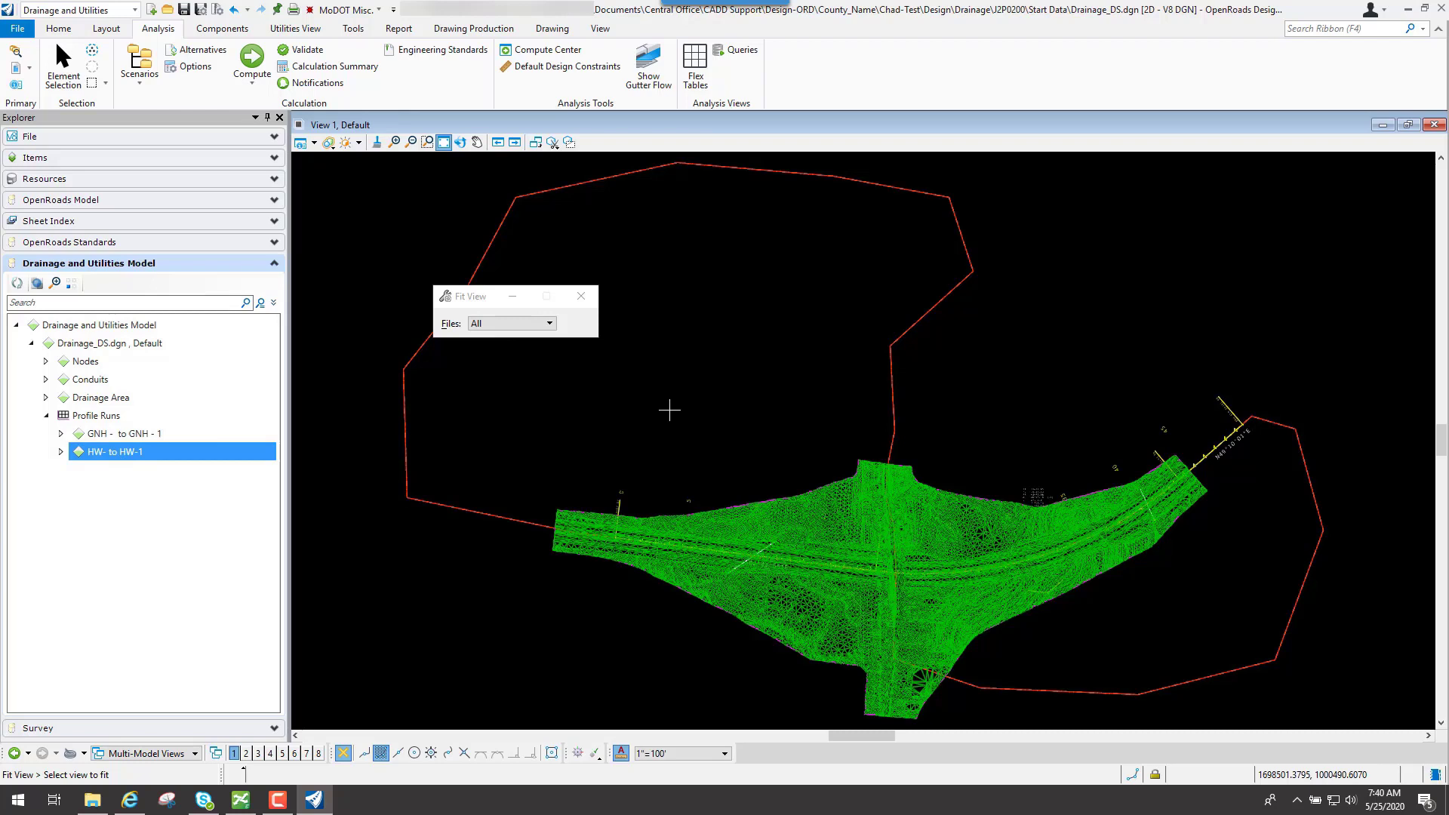